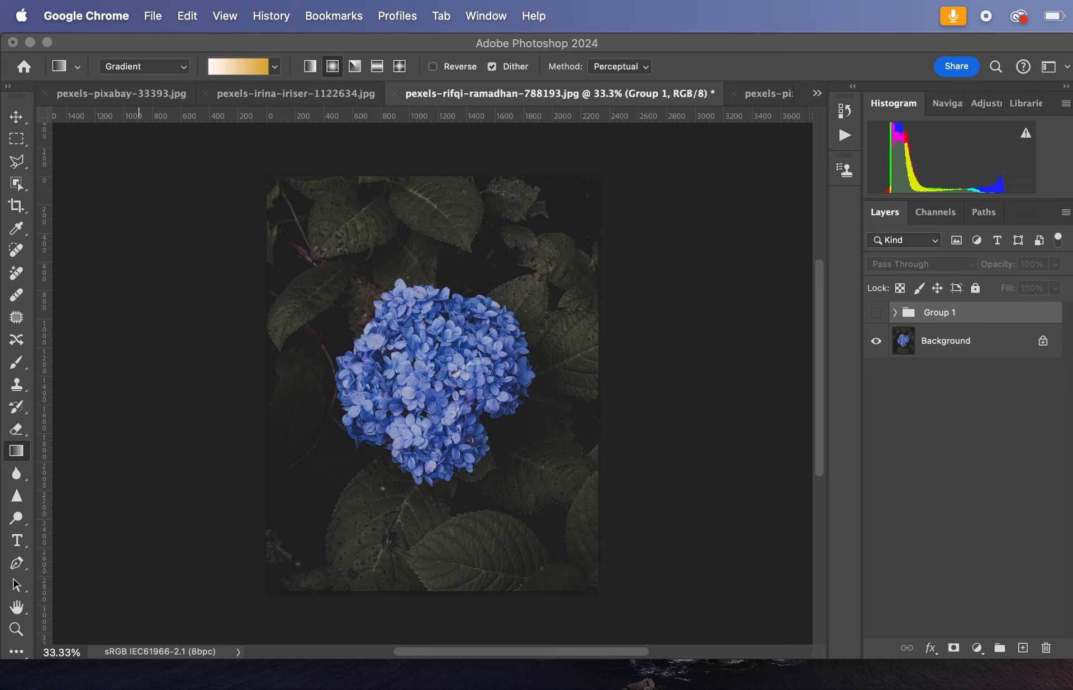
- Toggle the visibility of Group 1 to compare the edit, then delete the group above the Background layer
left_click(876, 316)
left_click(875, 315)
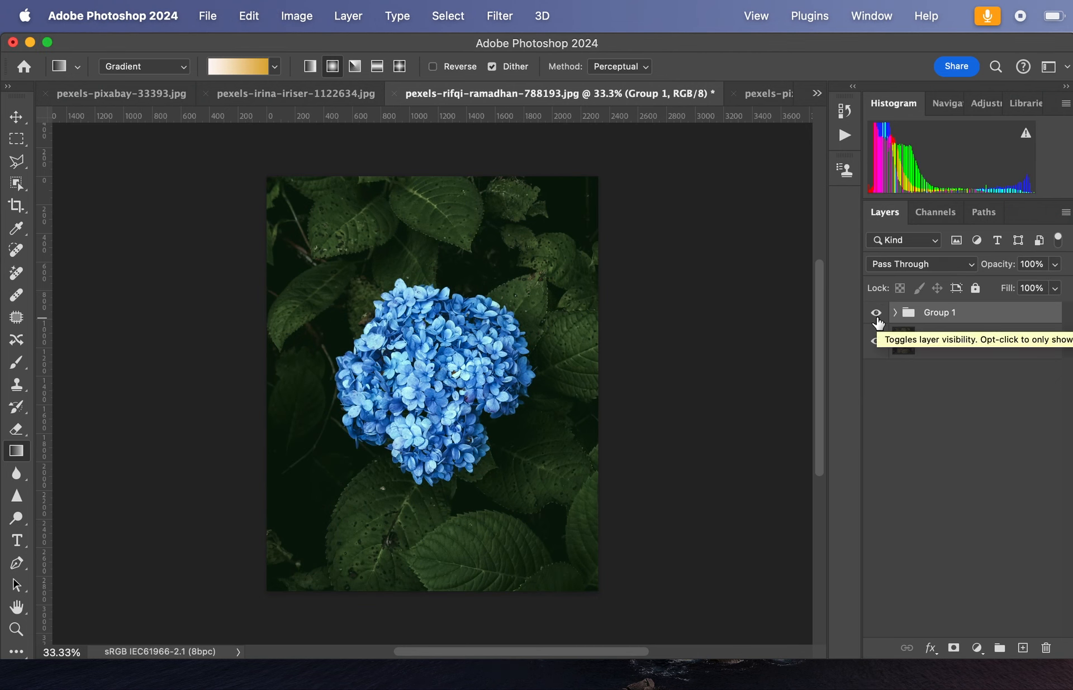
left_click_drag(1001, 321, 1046, 648)
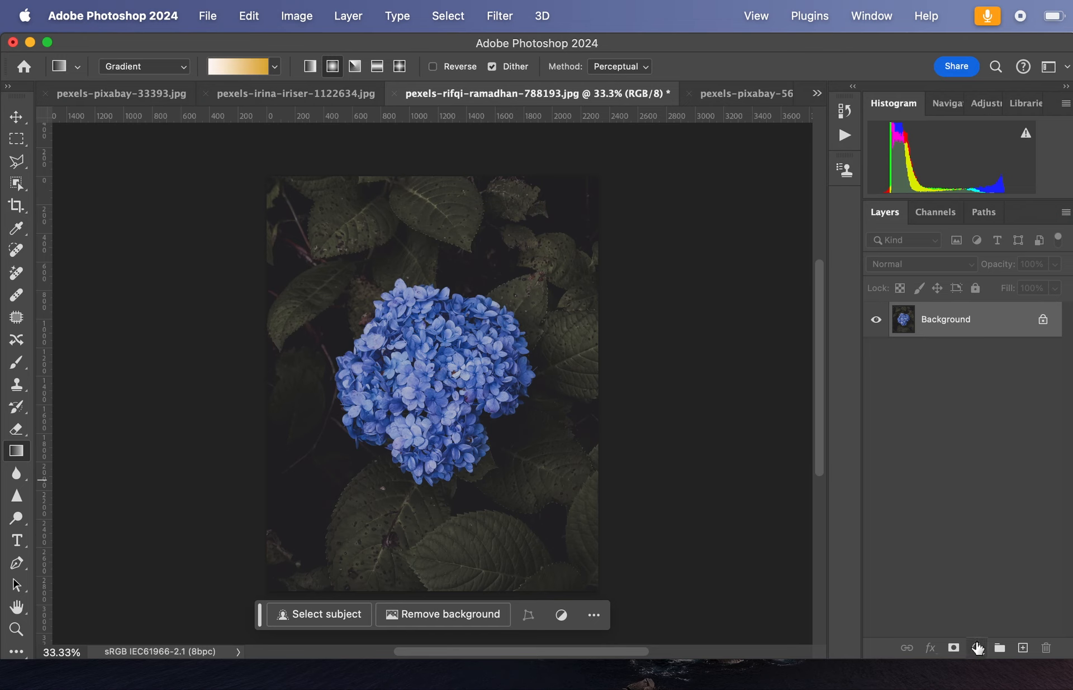
left_click(976, 648)
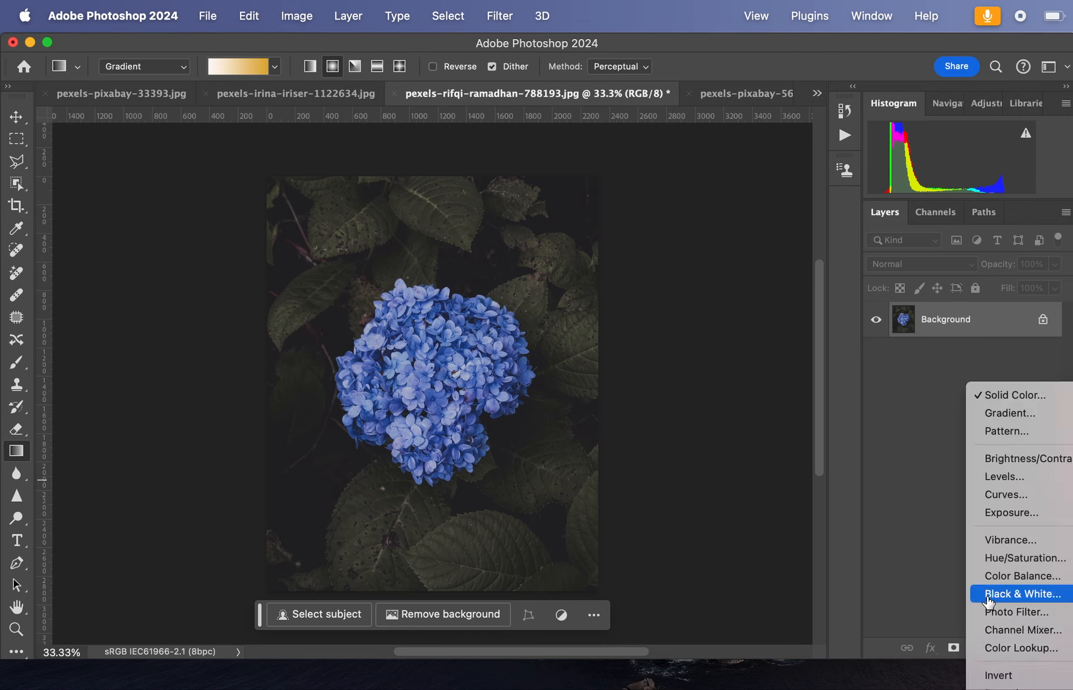
left_click(988, 563)
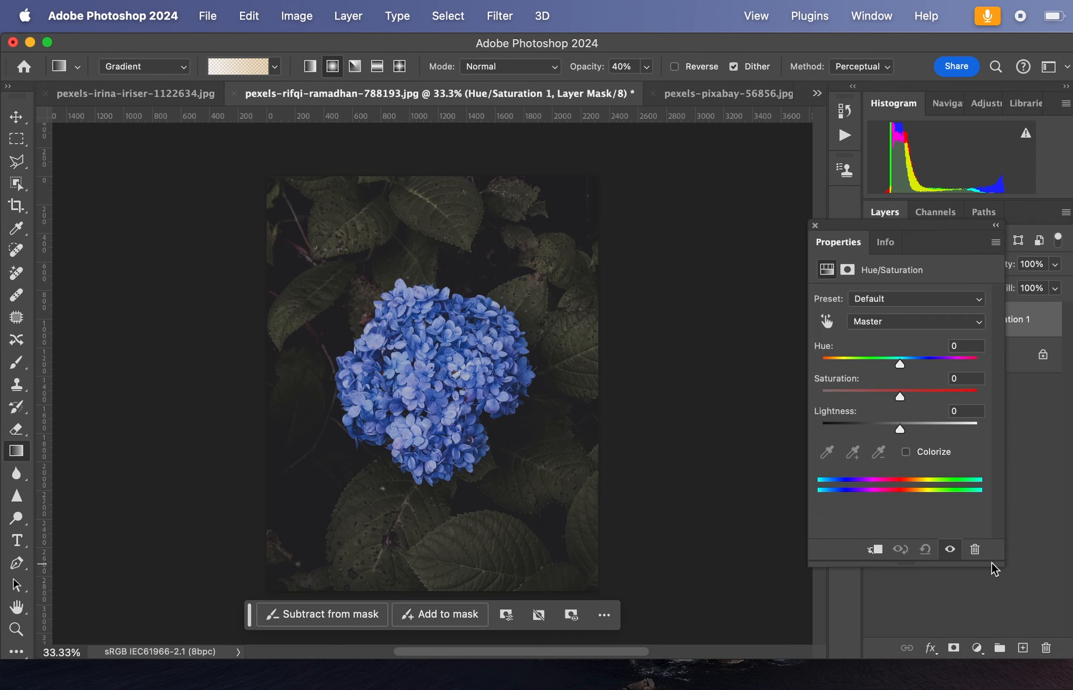
left_click(826, 323)
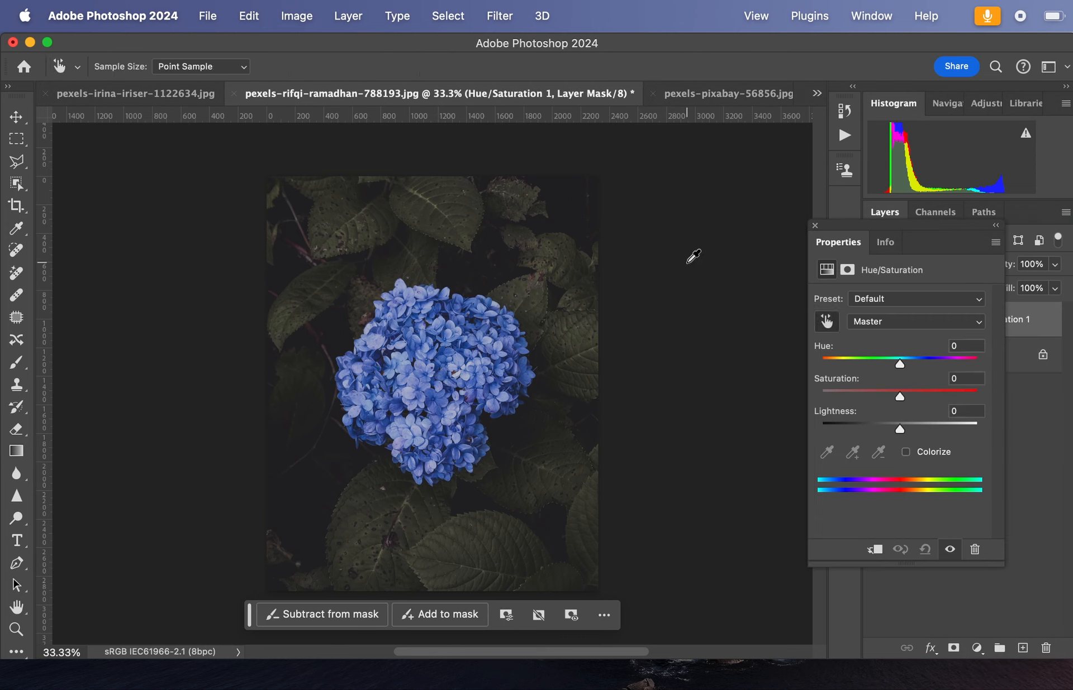
left_click(565, 202)
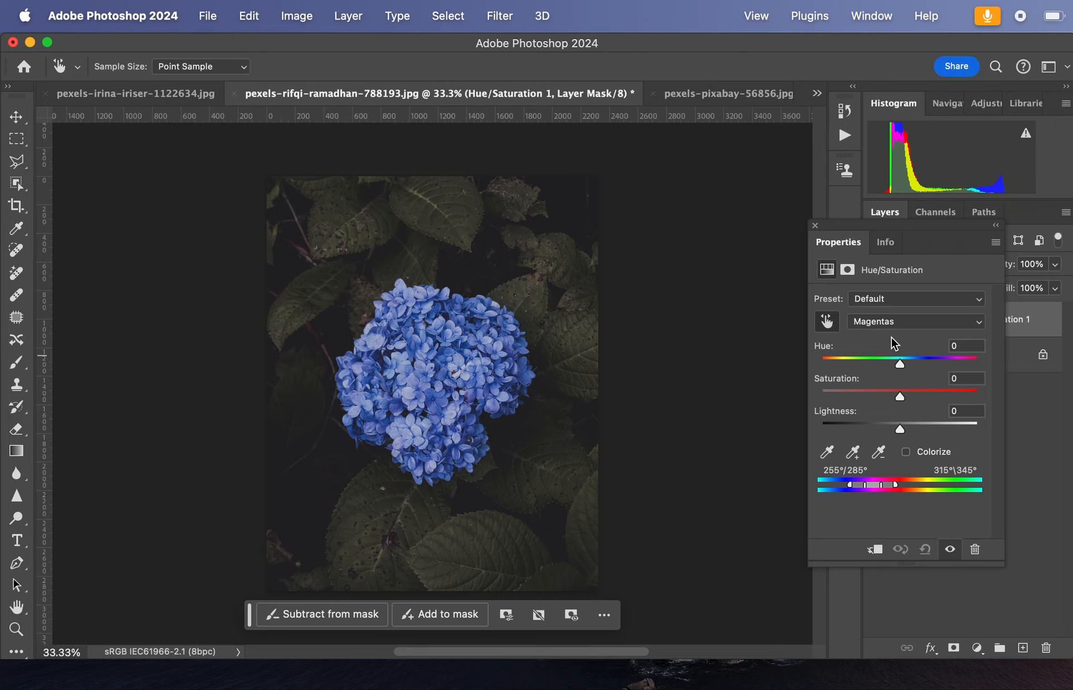
left_click(814, 227)
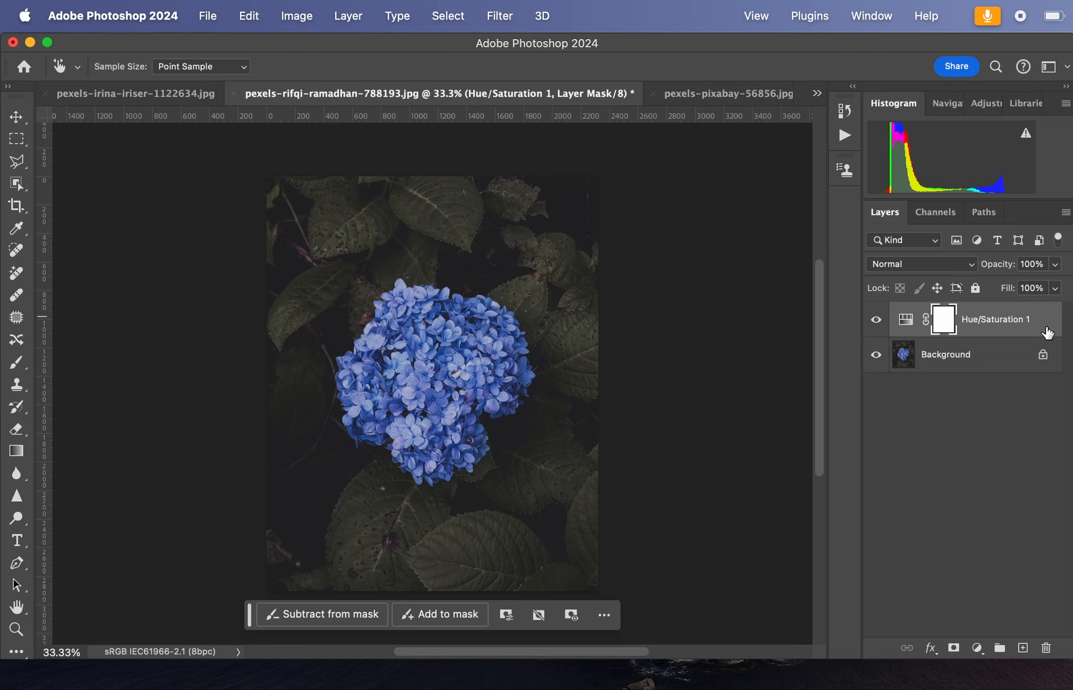
left_click_drag(1049, 334, 1044, 648)
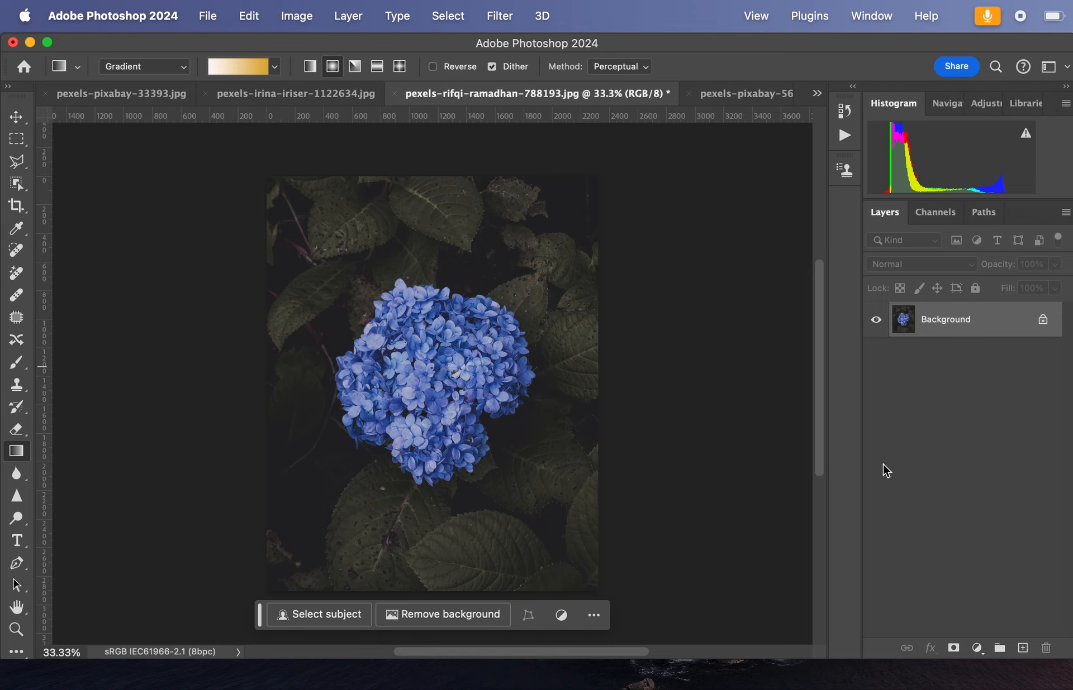
left_click(976, 648)
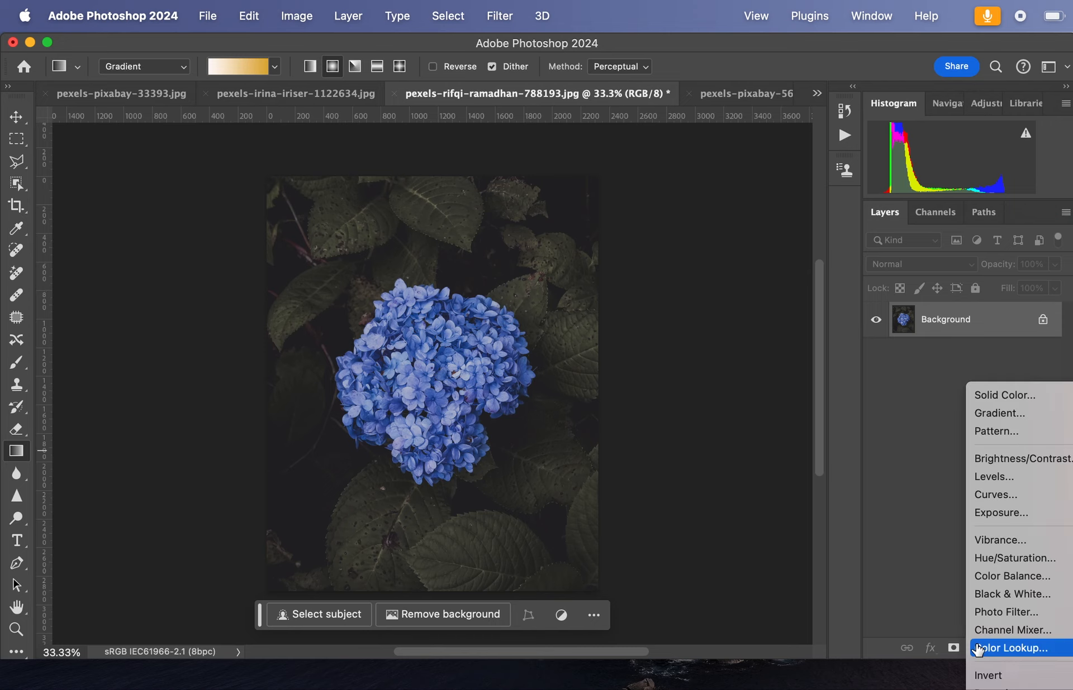
left_click(976, 577)
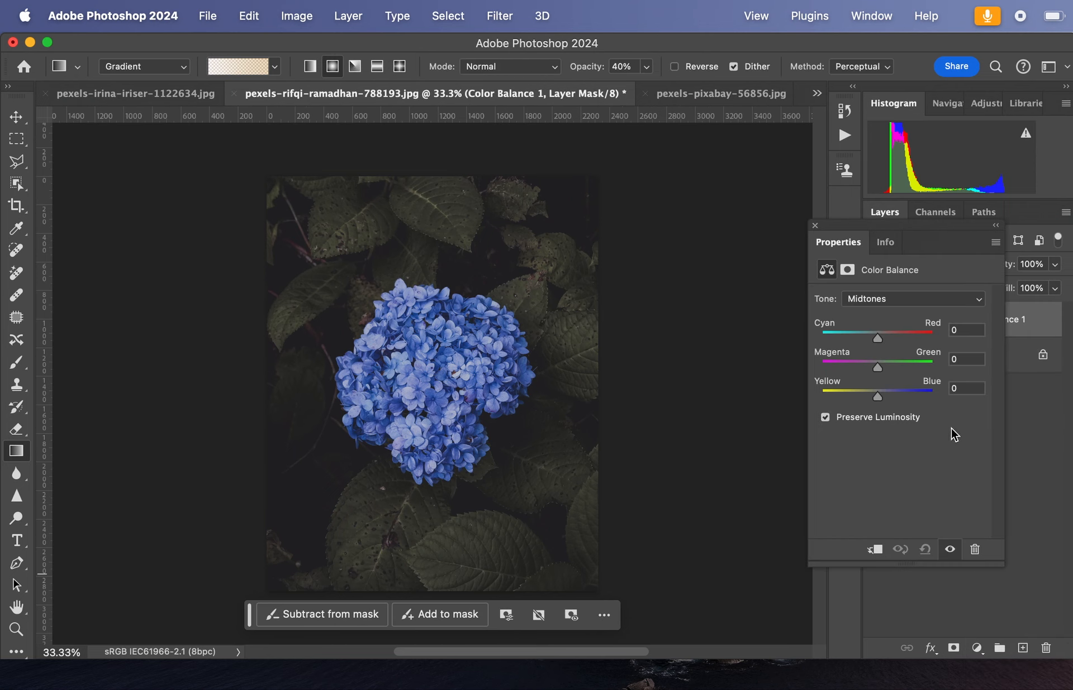
left_click(896, 300)
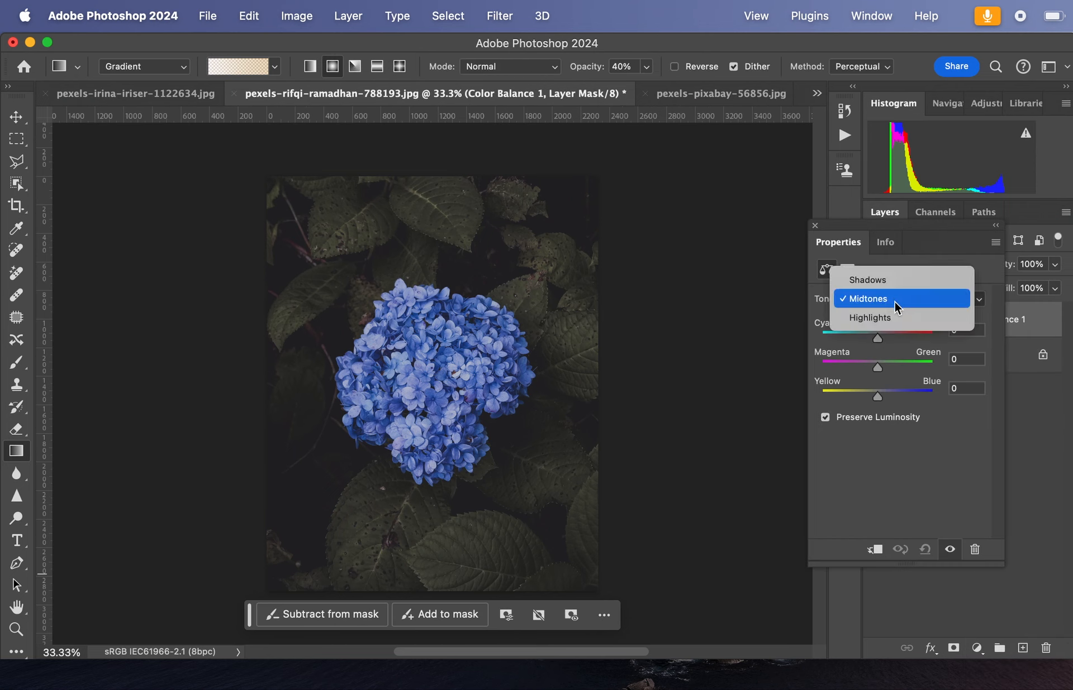
left_click(892, 280)
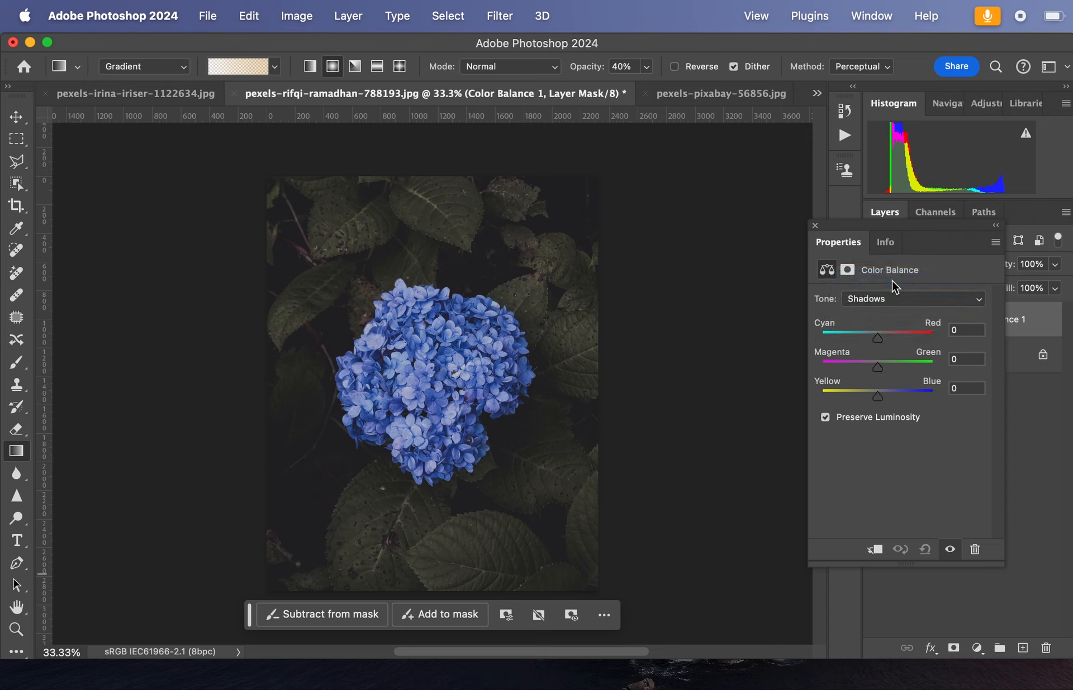
left_click(815, 226)
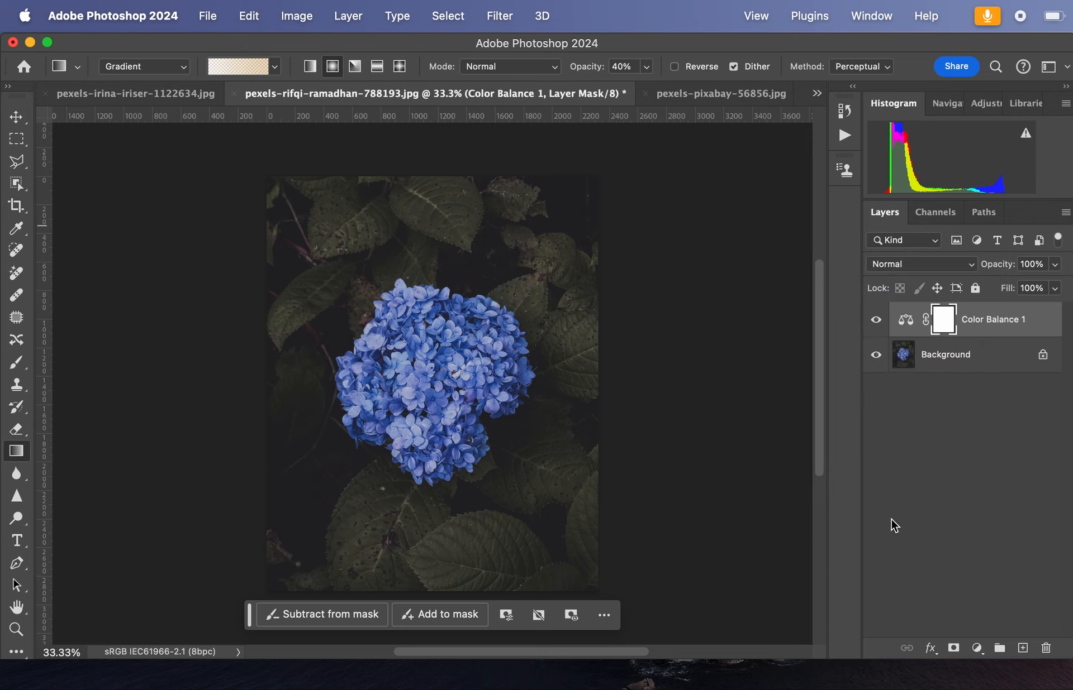
left_click_drag(1039, 322, 1045, 648)
- Add a Color Balance adjustment layer above the Background and set the Magenta–Green value of its Shadows to +13
left_click(977, 648)
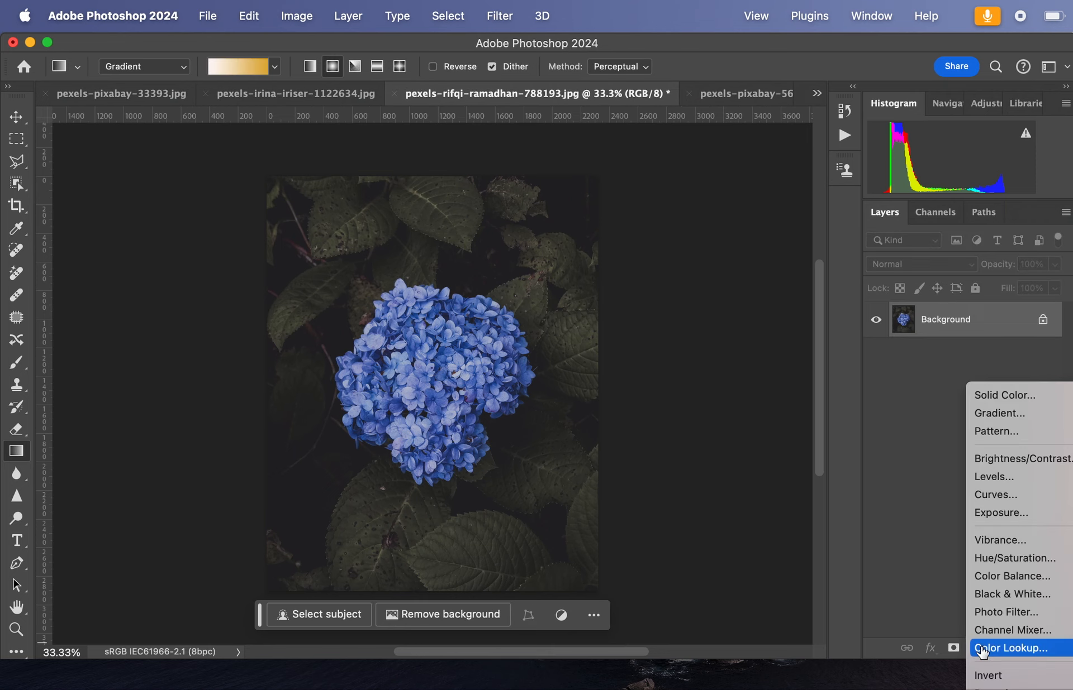
left_click(1000, 583)
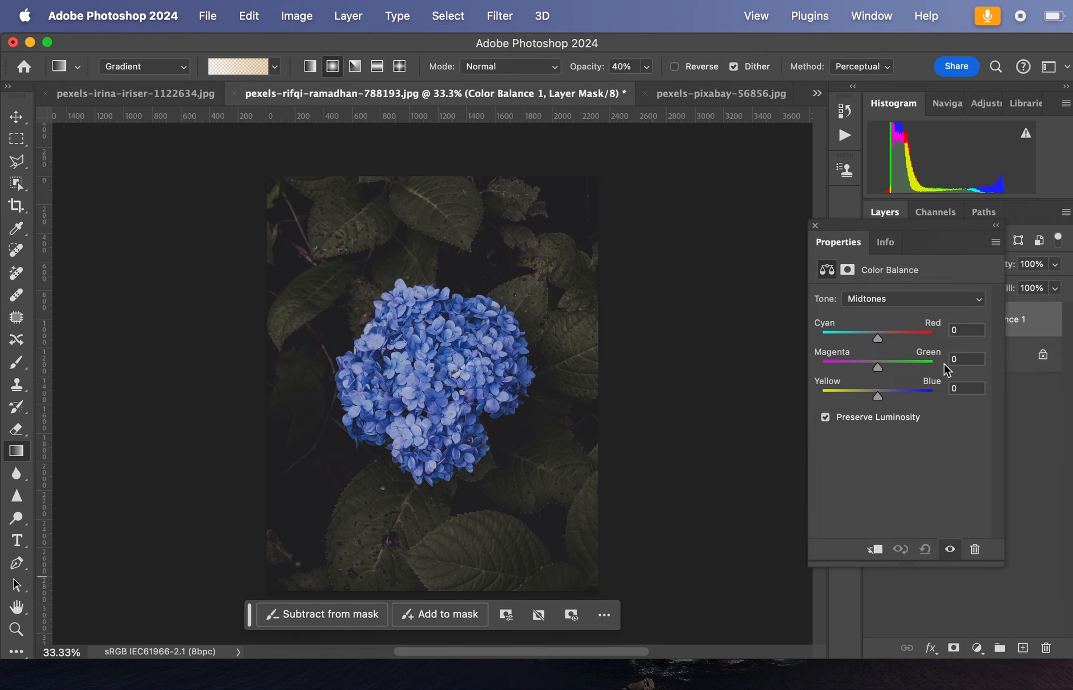
left_click(918, 300)
left_click(912, 281)
mouse_move(877, 366)
left_mouse_down()
mouse_move(924, 367)
mouse_move(889, 371)
left_mouse_up()
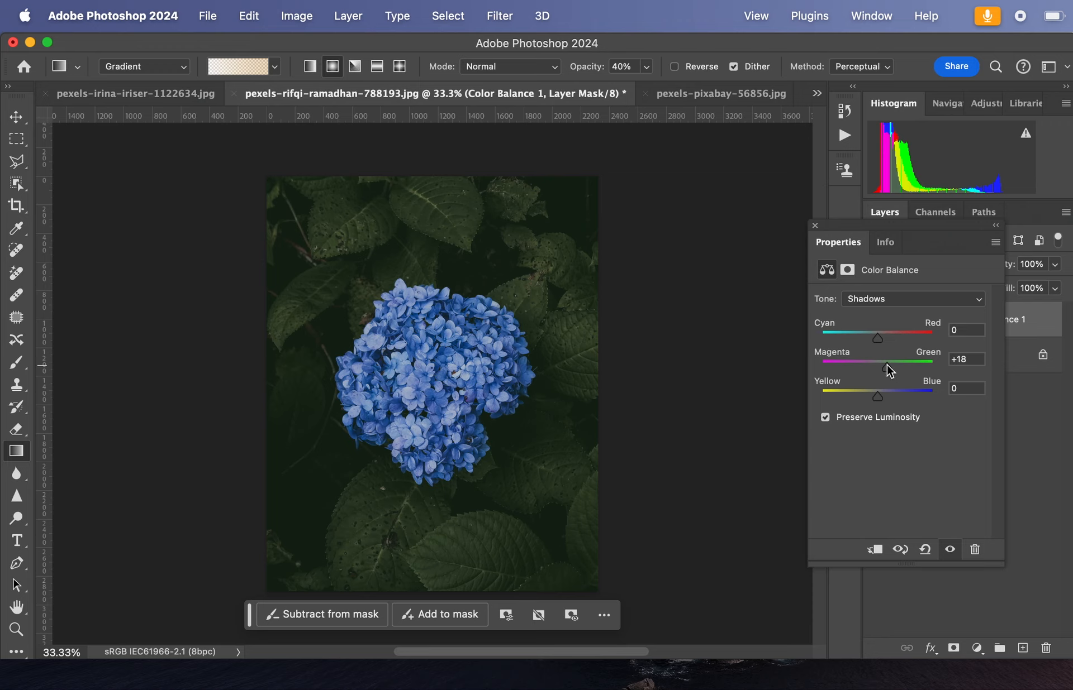
left_click_drag(887, 367, 885, 367)
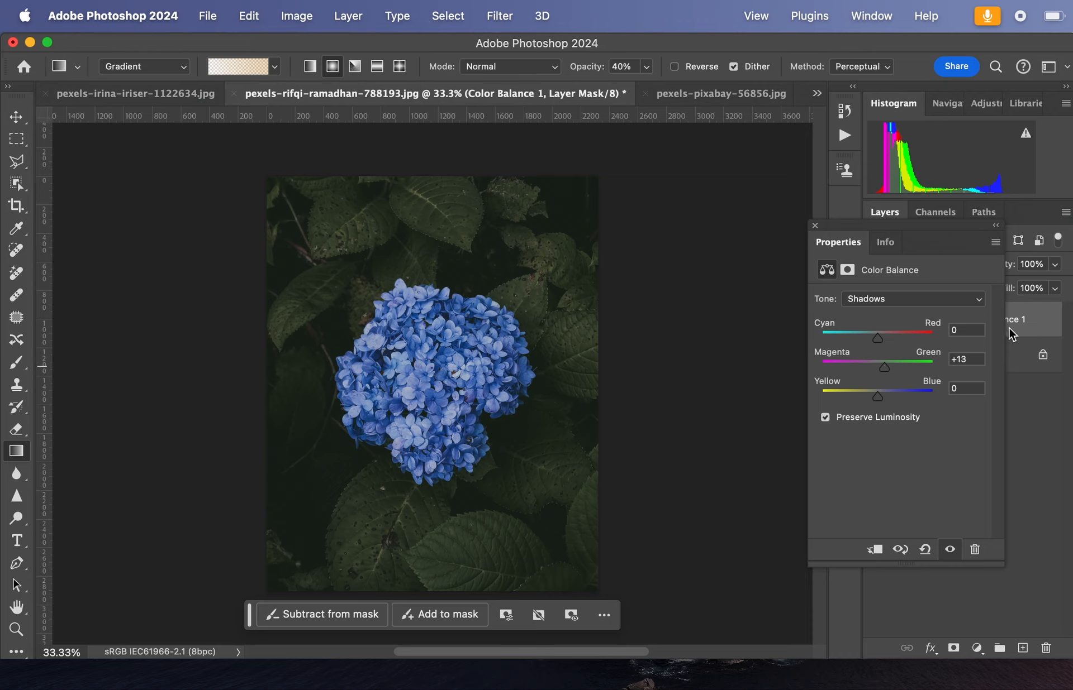
left_click(974, 358)
type("+14")
key("Down")
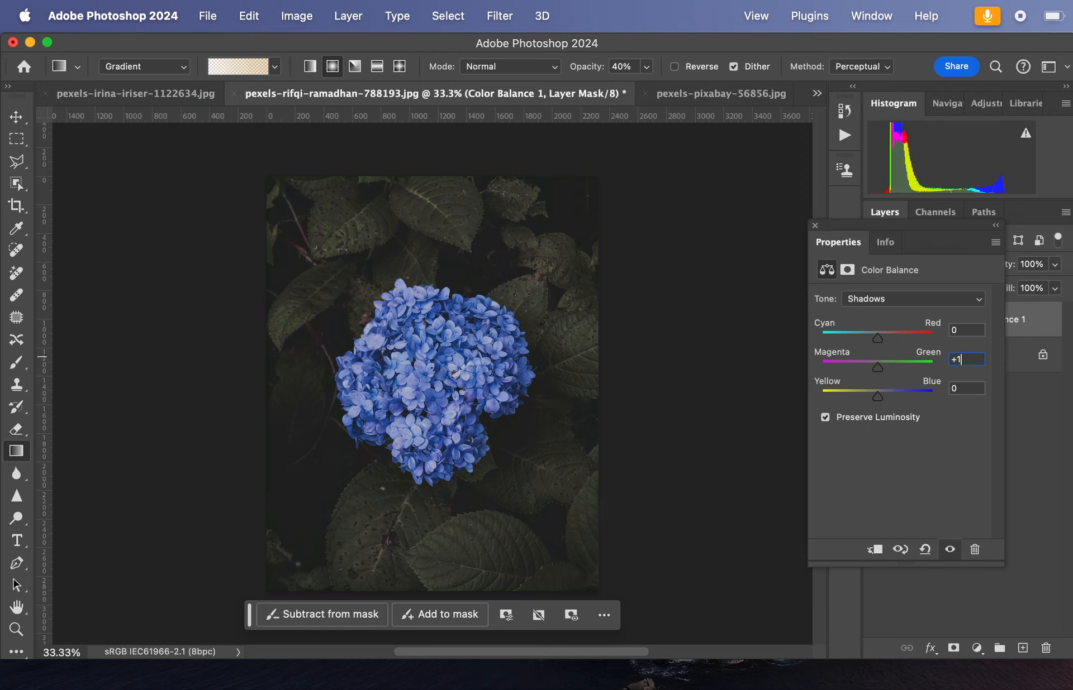
key("Return")
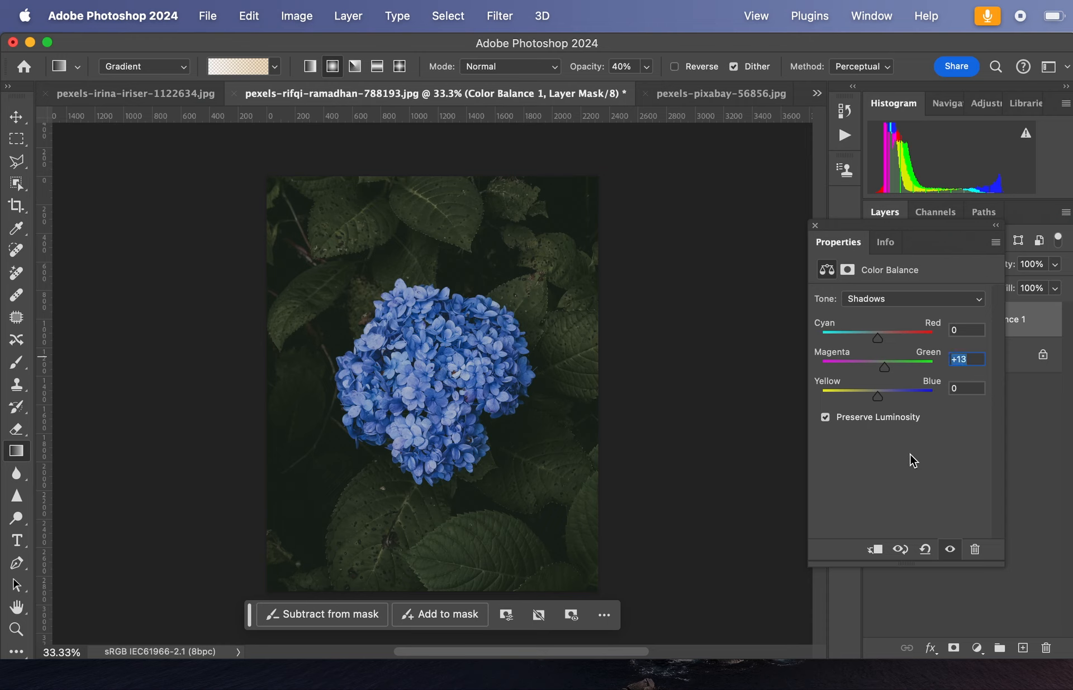
left_click(814, 225)
- Rename the Color Balance layer as "CB +13 Green"
double_click(979, 324)
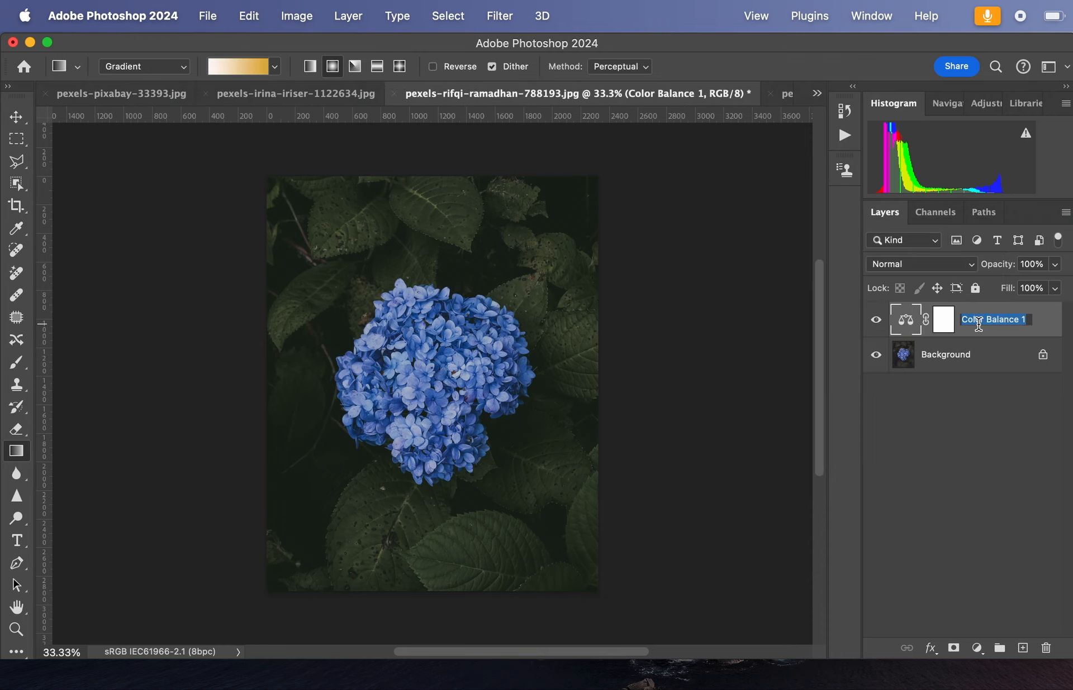
type("CB +13 Green")
key("Return")
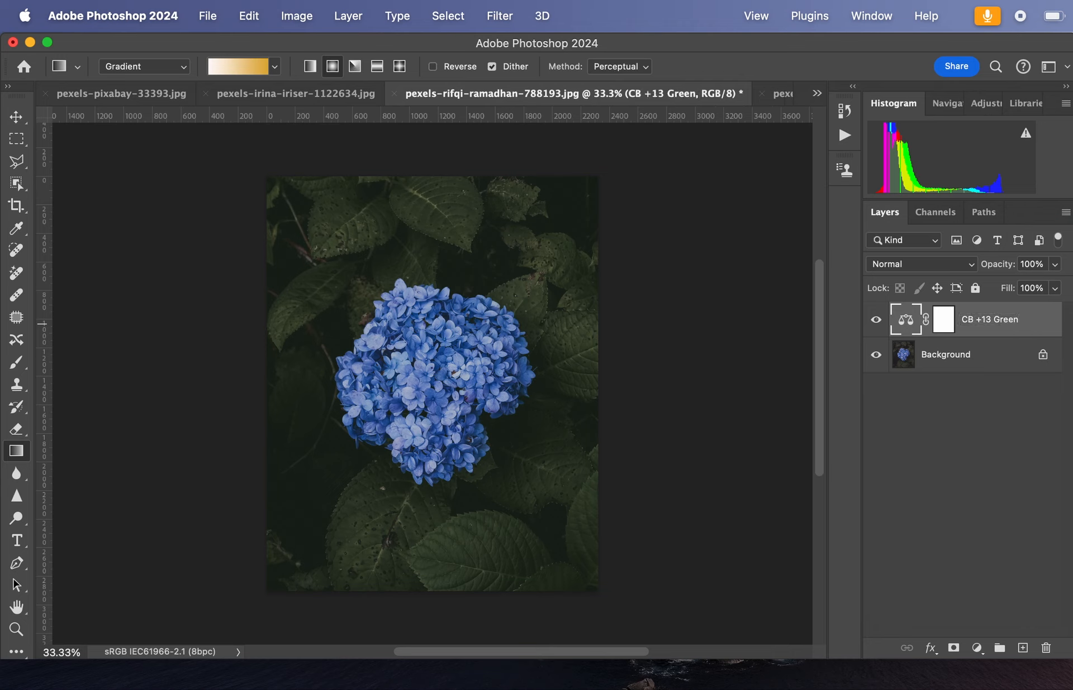
- Add a second Color Balance adjustment layer above CB +13 Green, with Midtones as its tone
left_click(976, 648)
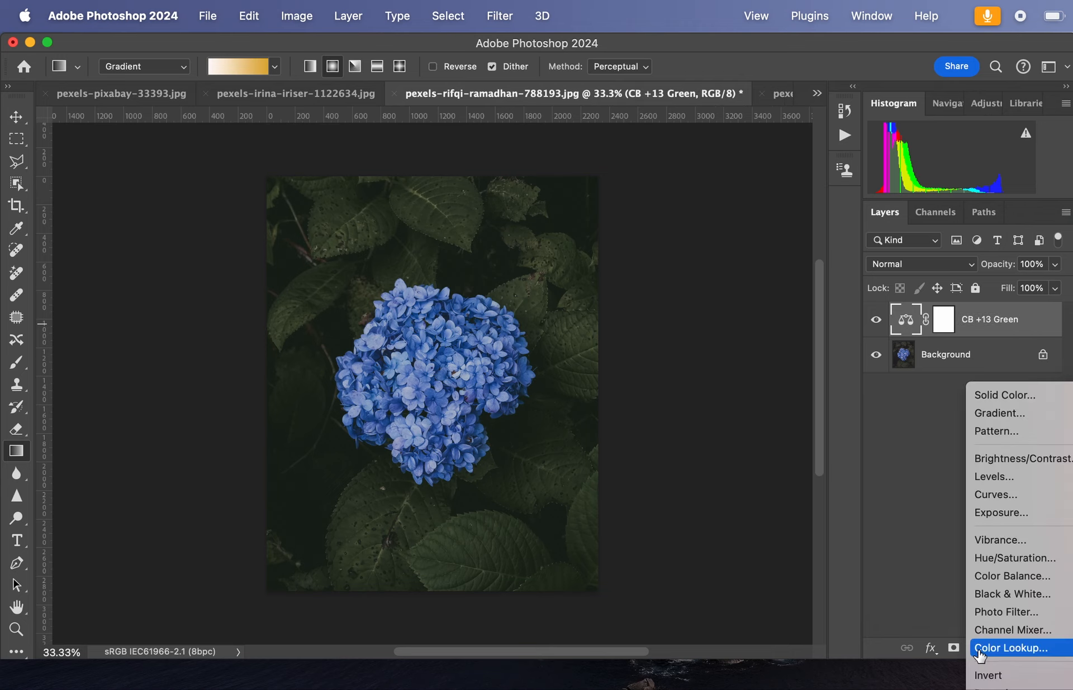
left_click(991, 581)
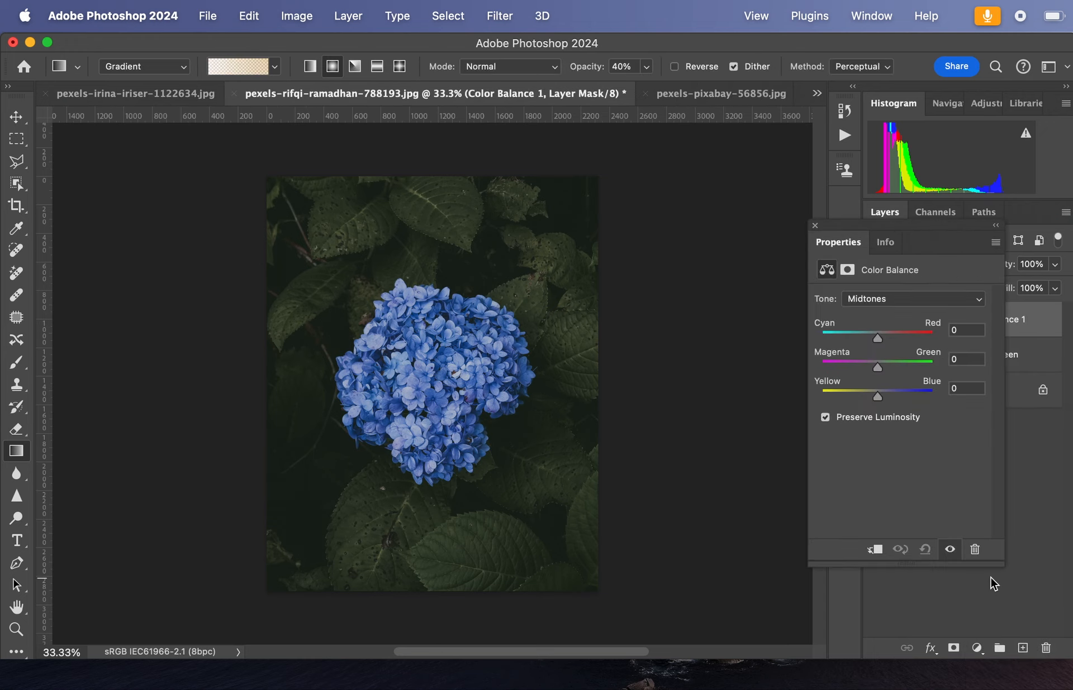
left_click(908, 302)
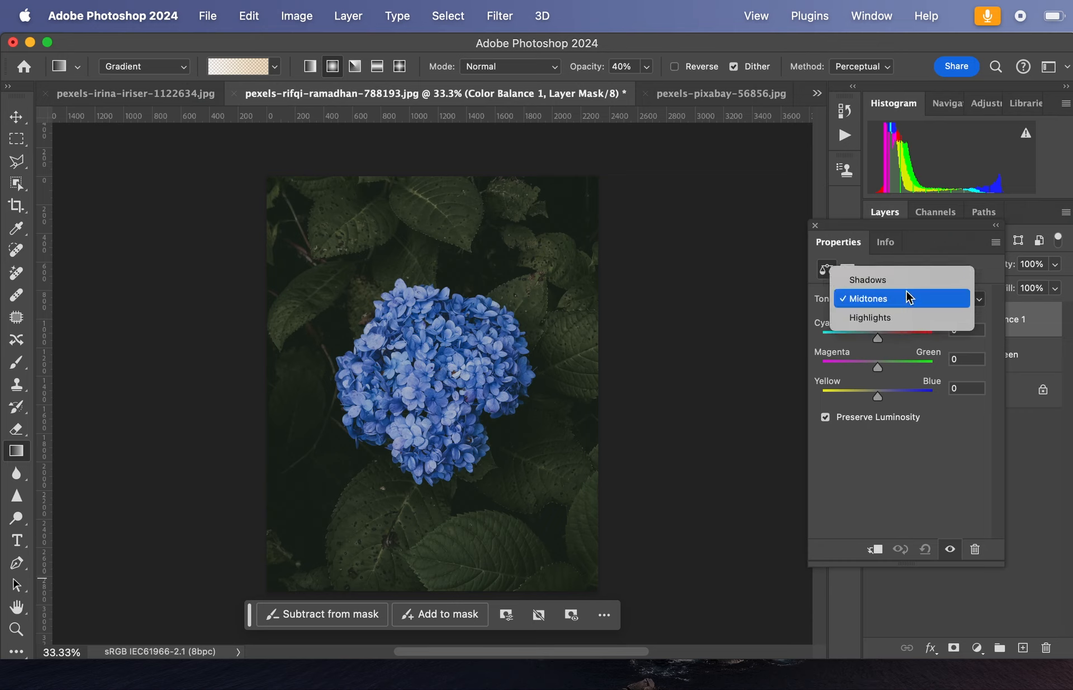
left_click(905, 298)
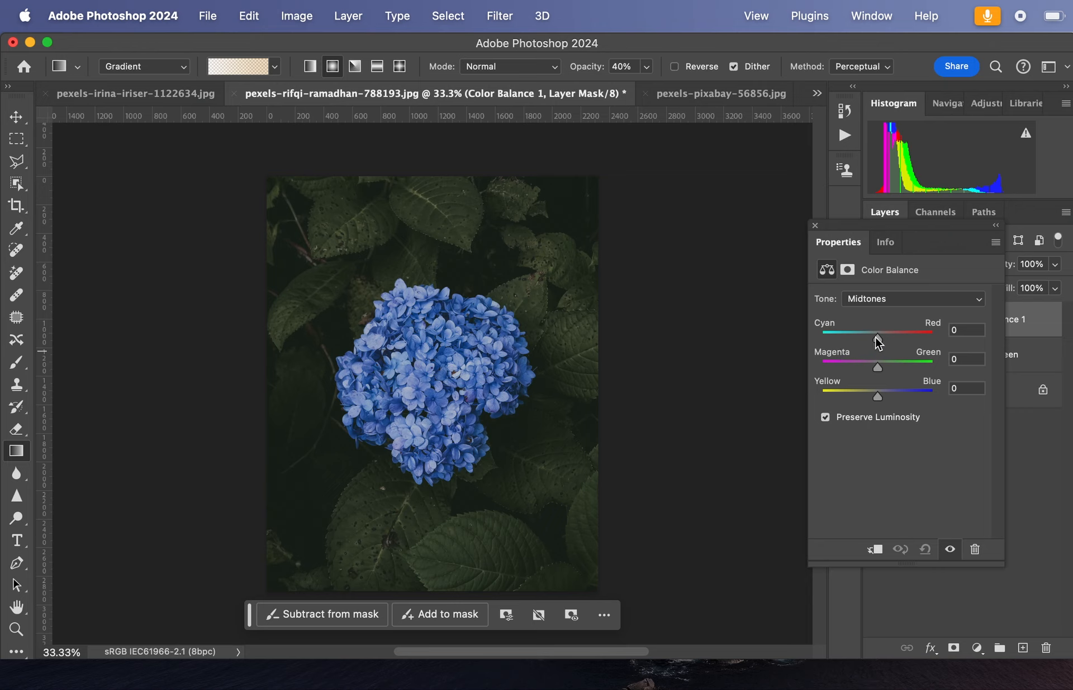
- Set the Cyan–Red value of the new Color Balance layer's Midtones to -5
left_click_drag(877, 339, 863, 338)
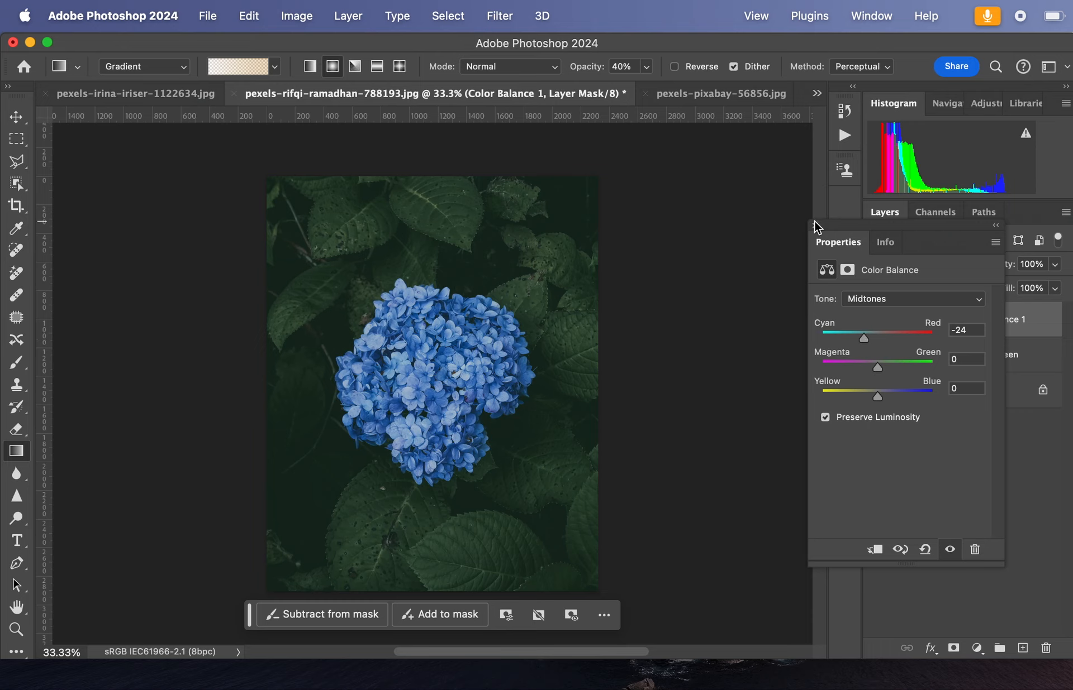
double_click(950, 334)
type("-25")
key("BackSpace")
type("0")
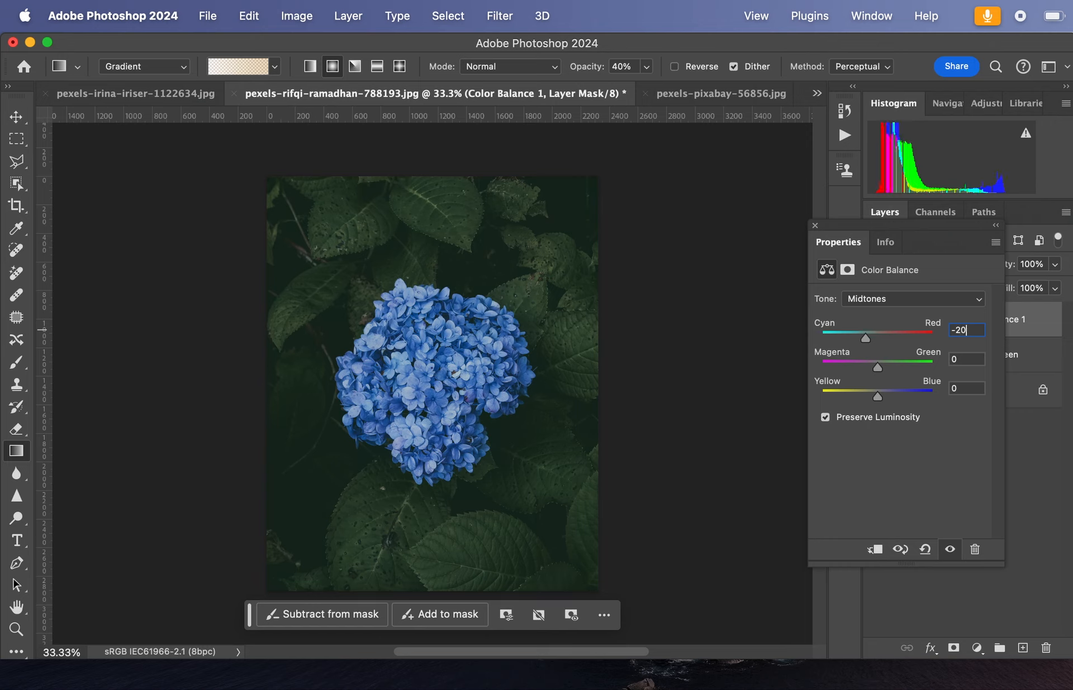
key("BackSpace")
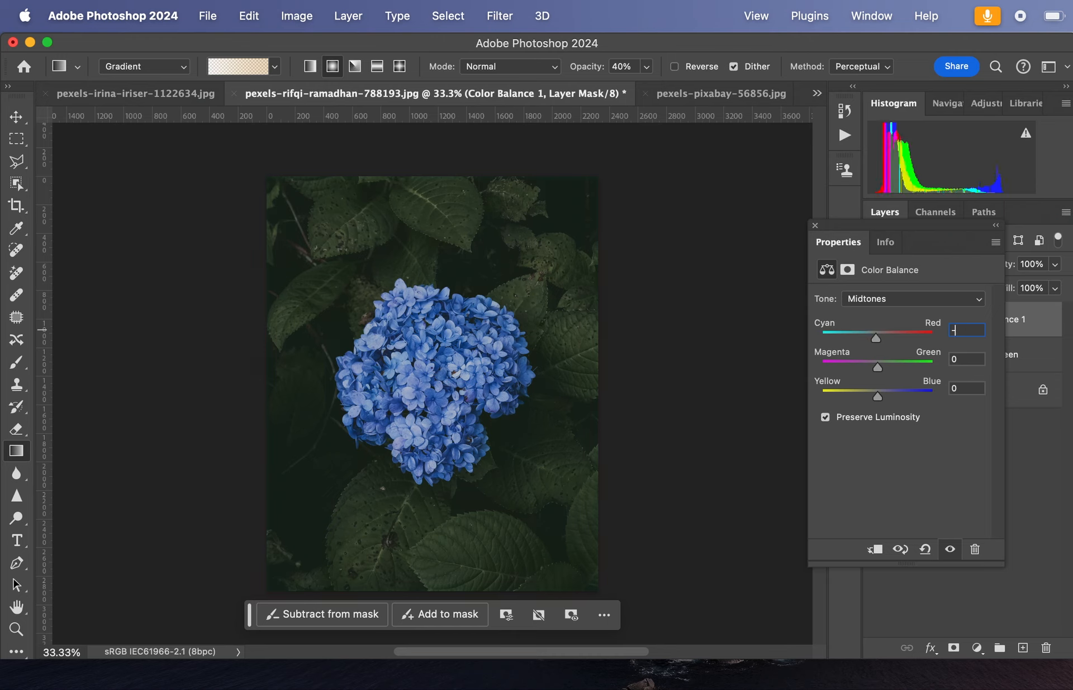
type("10")
key("BackSpace")
key("BackSpace")
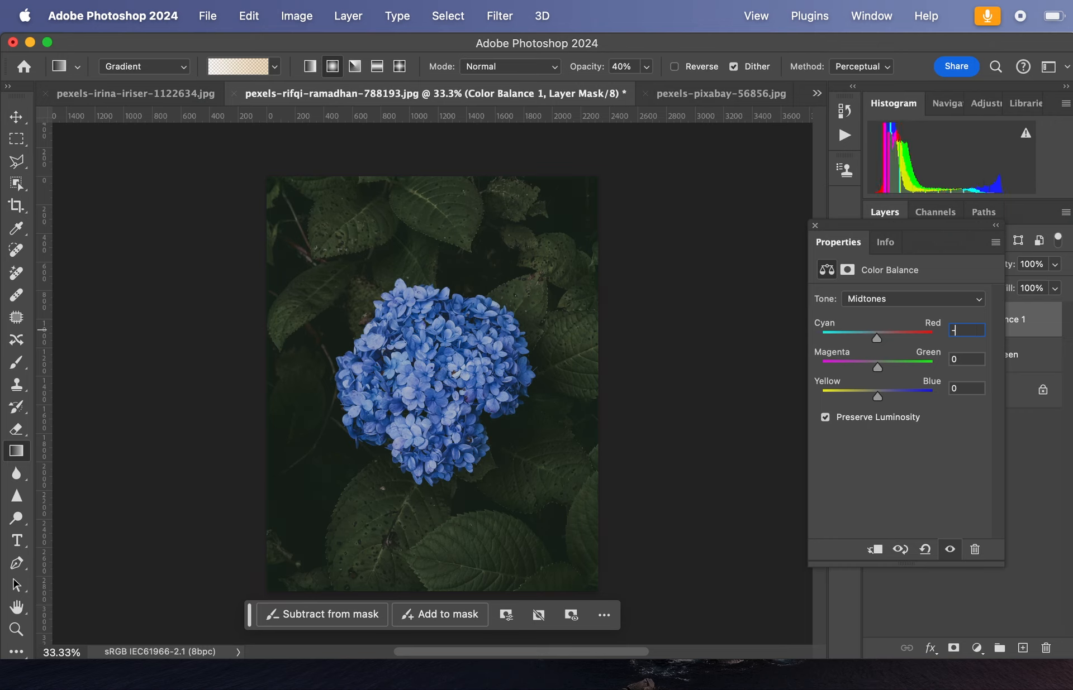
type("5")
- Set the Magenta–Green value of the same layer's Midtones to +5 and close its adjustment settings
left_click_drag(878, 369, 889, 373)
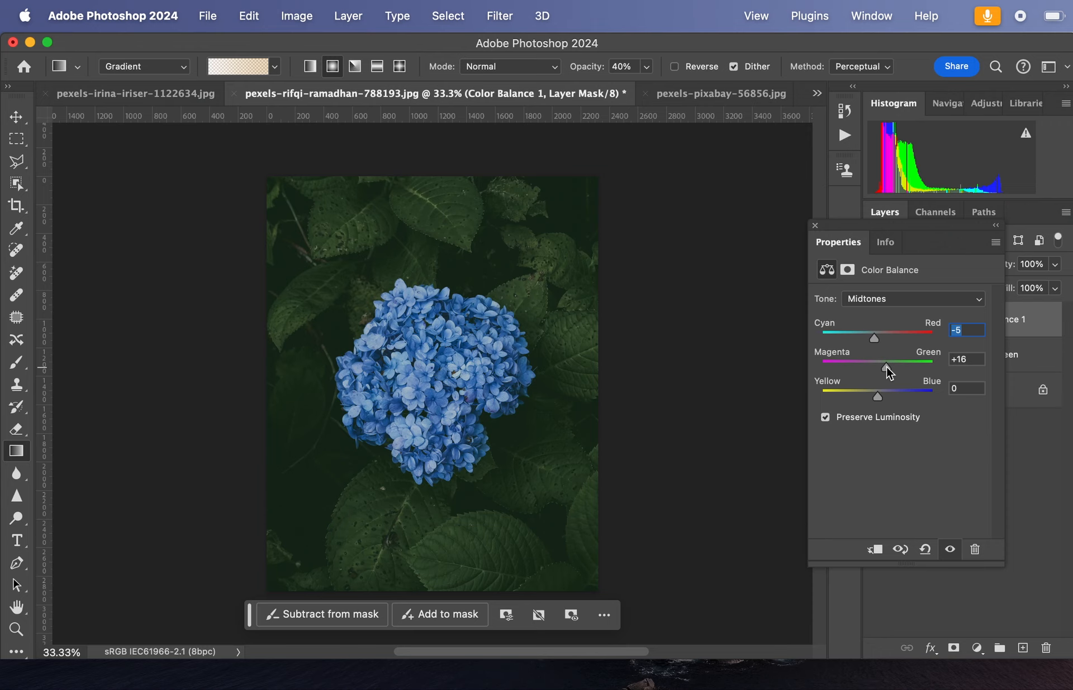
left_click(971, 359)
type("-")
type("15")
key("BackSpace")
type("0")
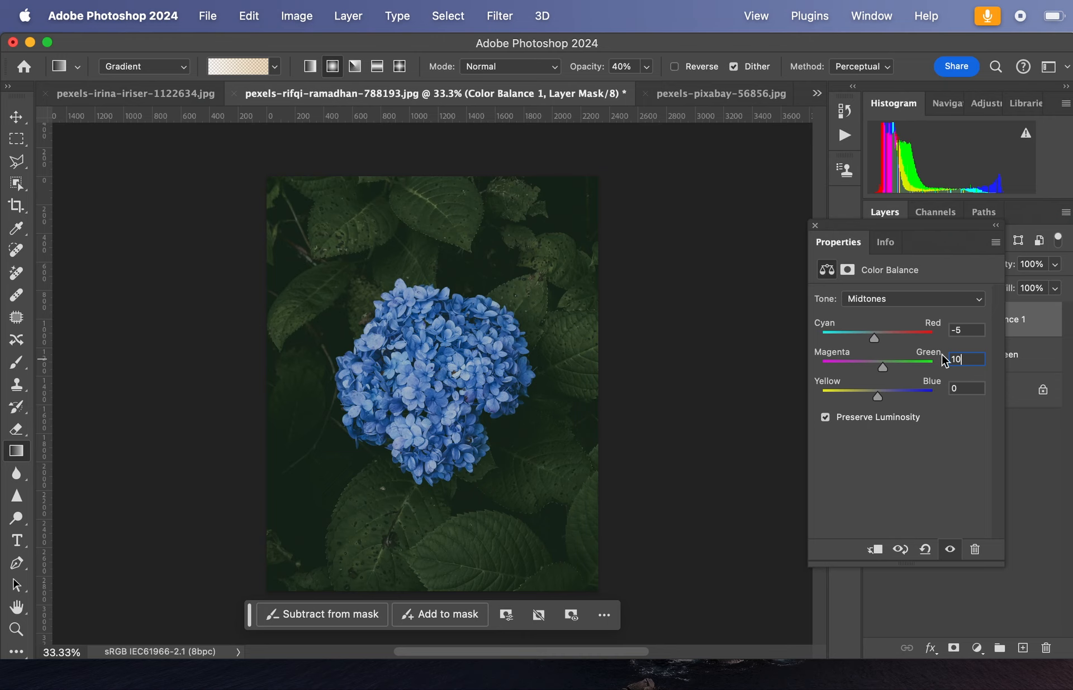
left_click_drag(881, 368, 880, 367)
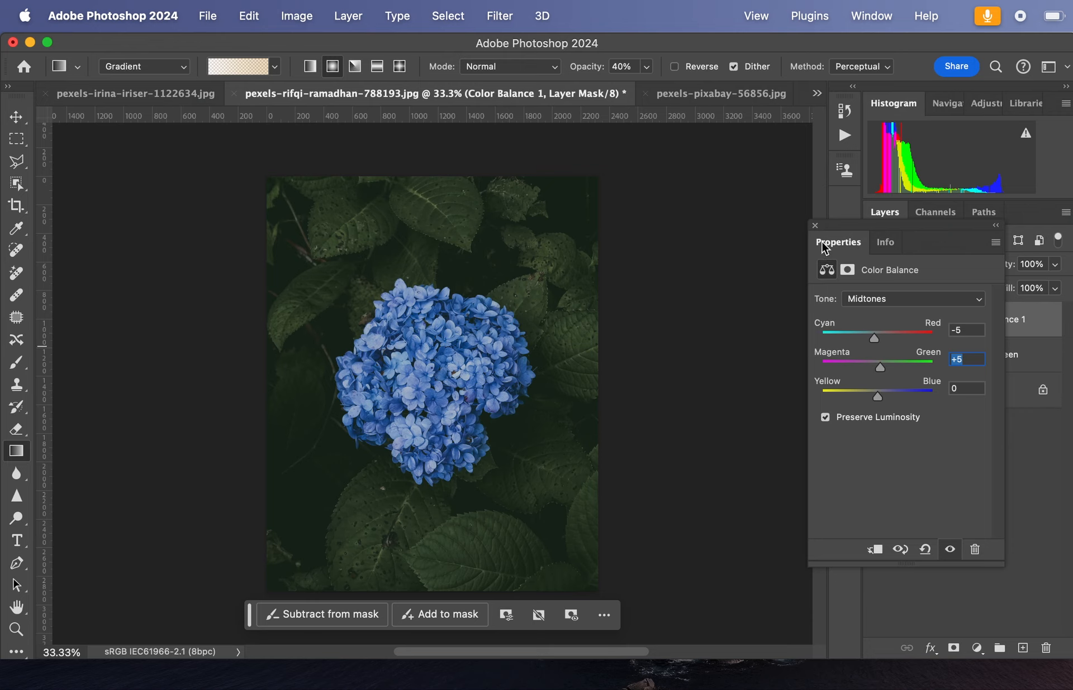
left_click(814, 226)
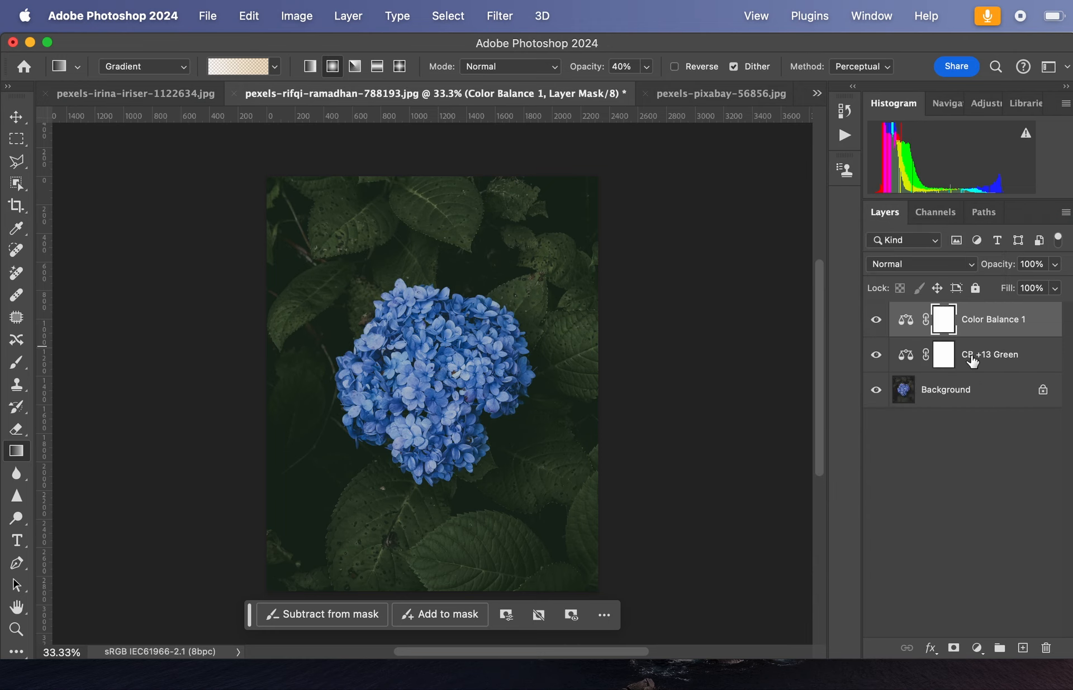
- Rename the upper Color Balance layer as "CB -5 Red, 5 Green"
double_click(993, 320)
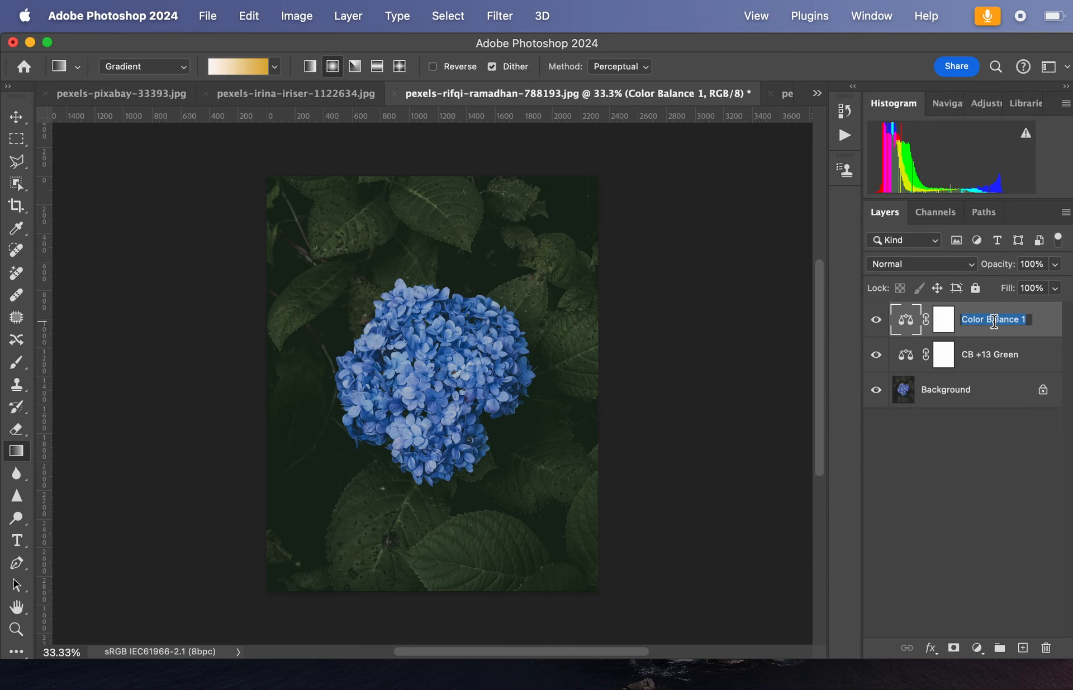
type("CB -5 Red, 5 Green")
key("Return")
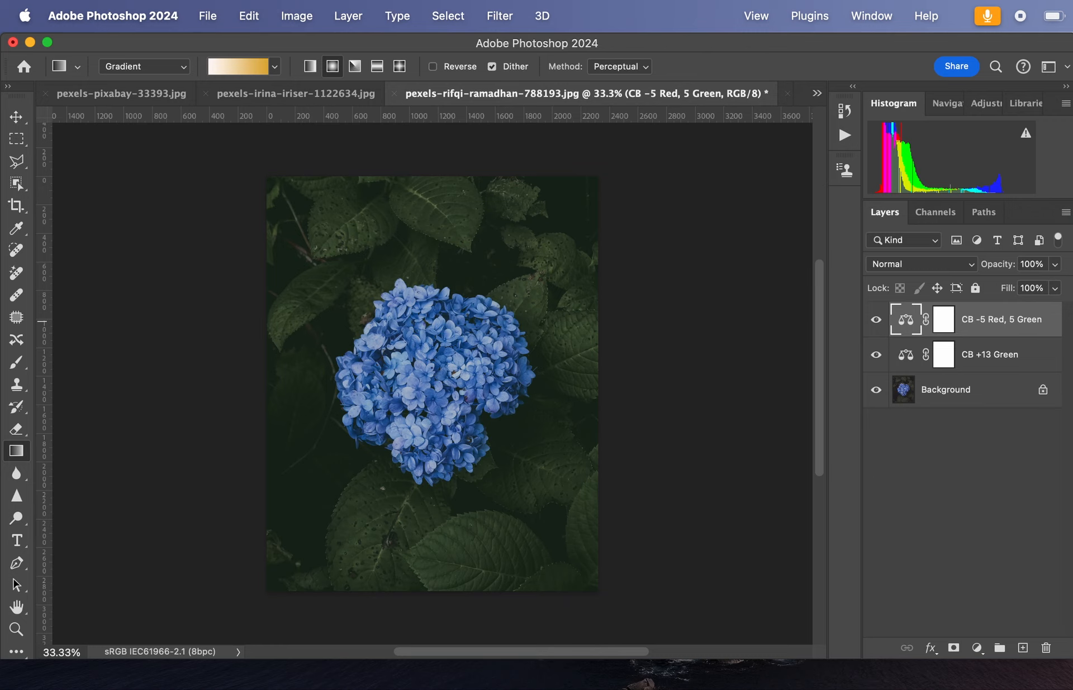
- Rename the top Color Balance layer as "CB M-5 Red, 5 Green" to mark it as the Midtones adjustment
double_click(975, 319)
left_click_drag(975, 319, 980, 319)
key("Left")
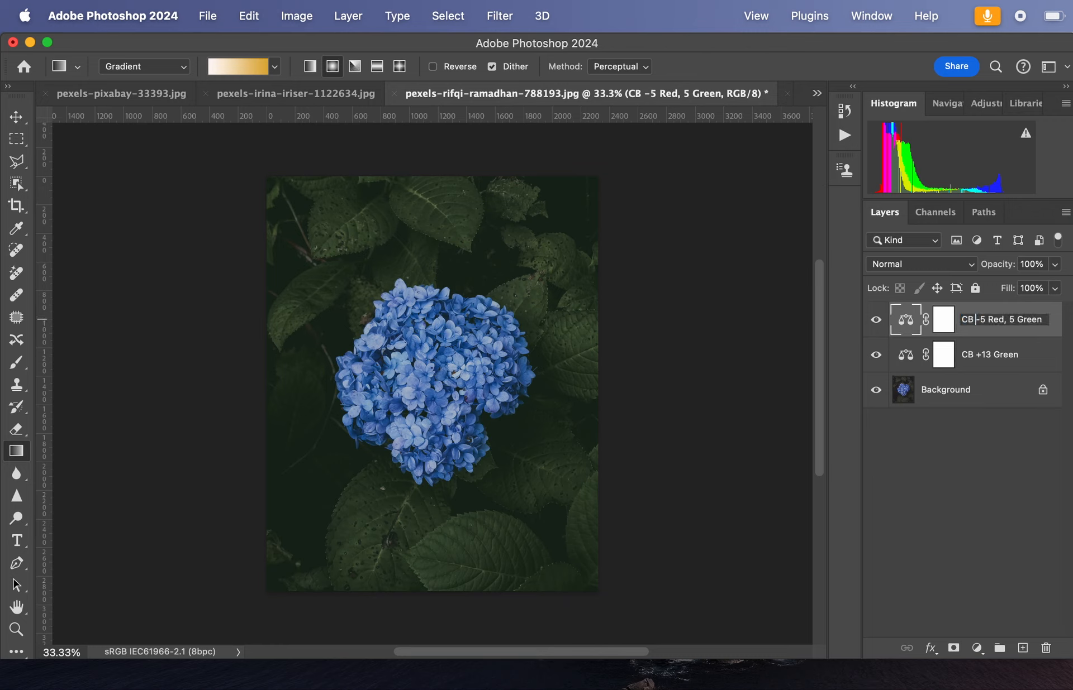
type("M")
key("Return")
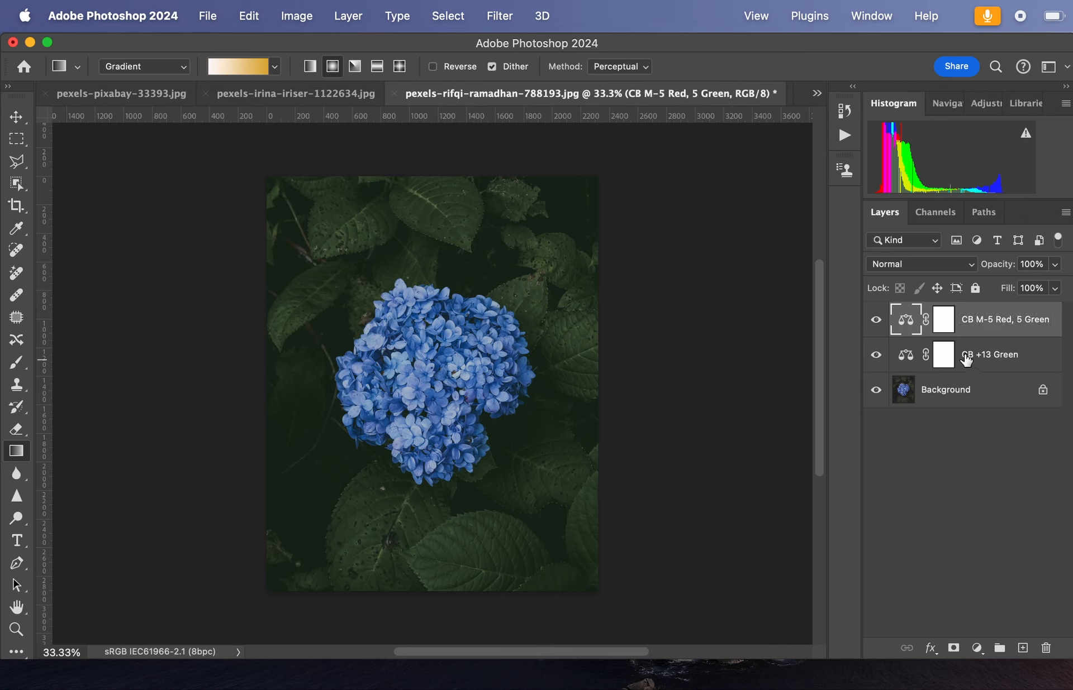
- Rename the lower Color Balance layer as "CB S +13 Green" to mark it as the Shadows adjustment
double_click(973, 355)
left_click(974, 355)
type("S")
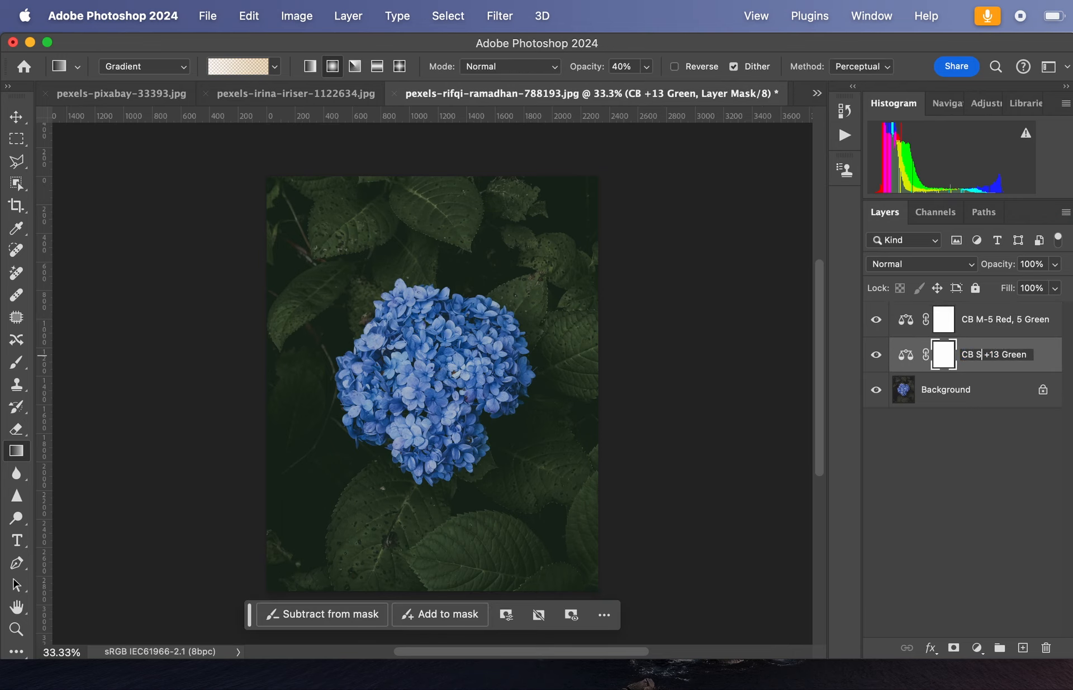
key("Return")
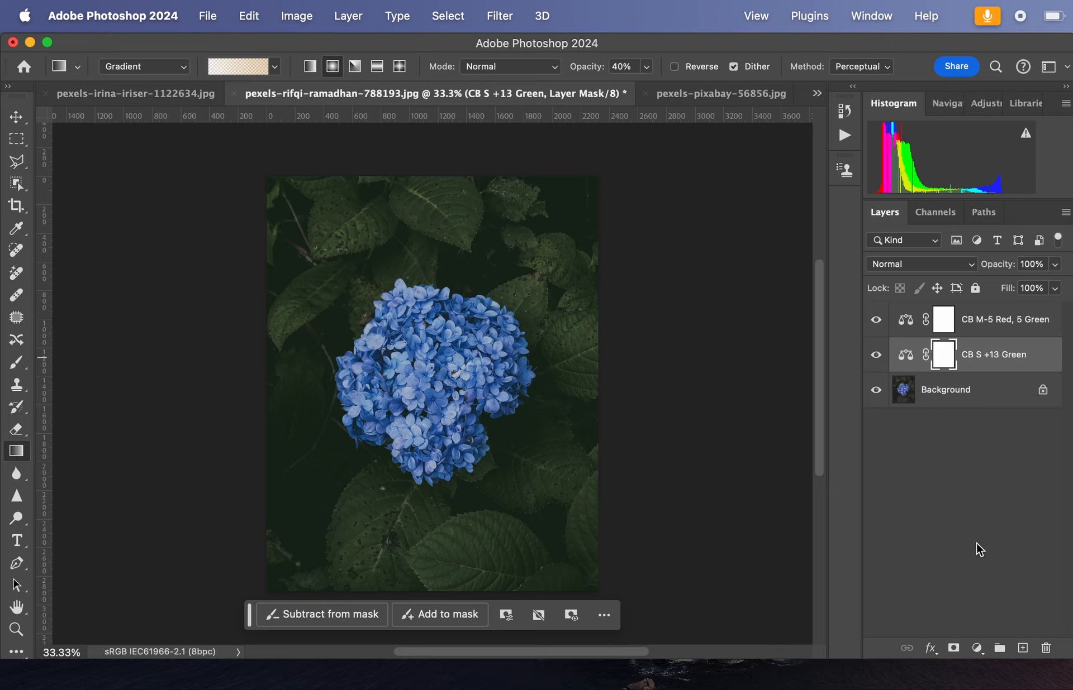
- Add a Color Balance adjustment layer above CB S +13 Green with its Highlights' Yellow–Blue value at -10, and close its settings
left_click(977, 648)
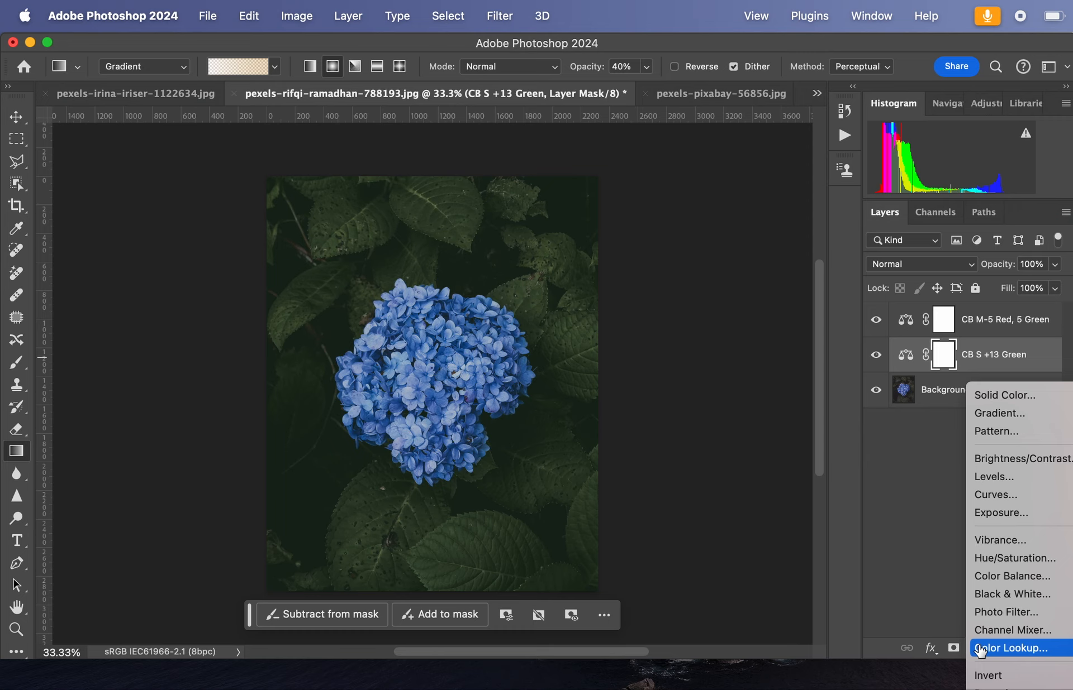
left_click(987, 576)
left_click(906, 299)
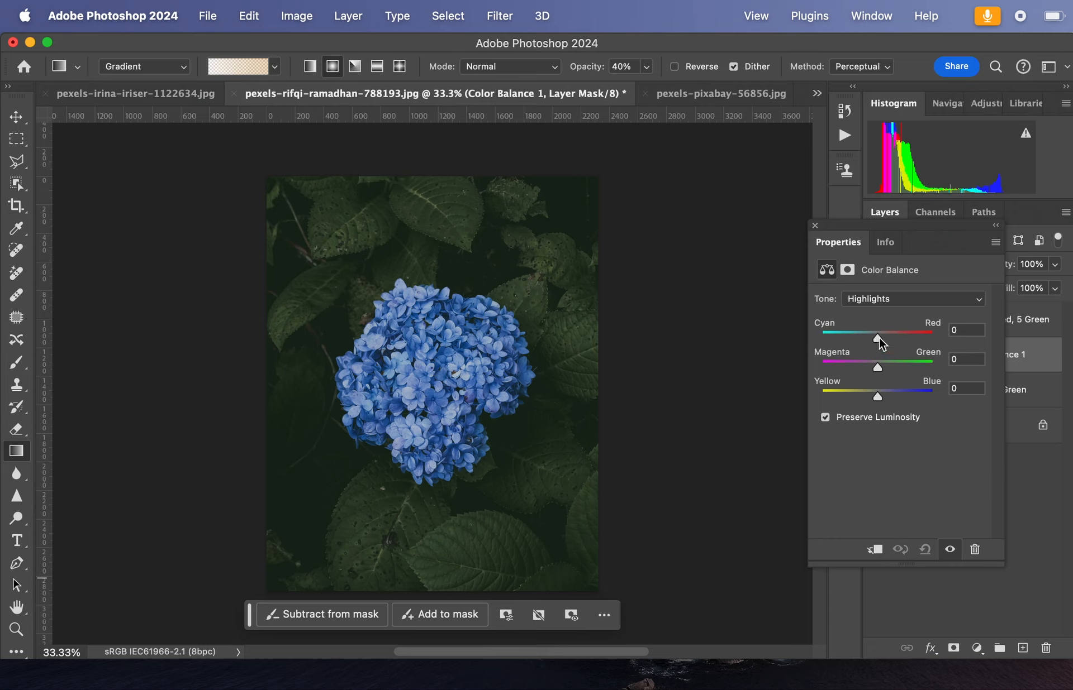
mouse_move(877, 395)
left_mouse_down()
mouse_move(854, 400)
mouse_move(873, 401)
left_mouse_up()
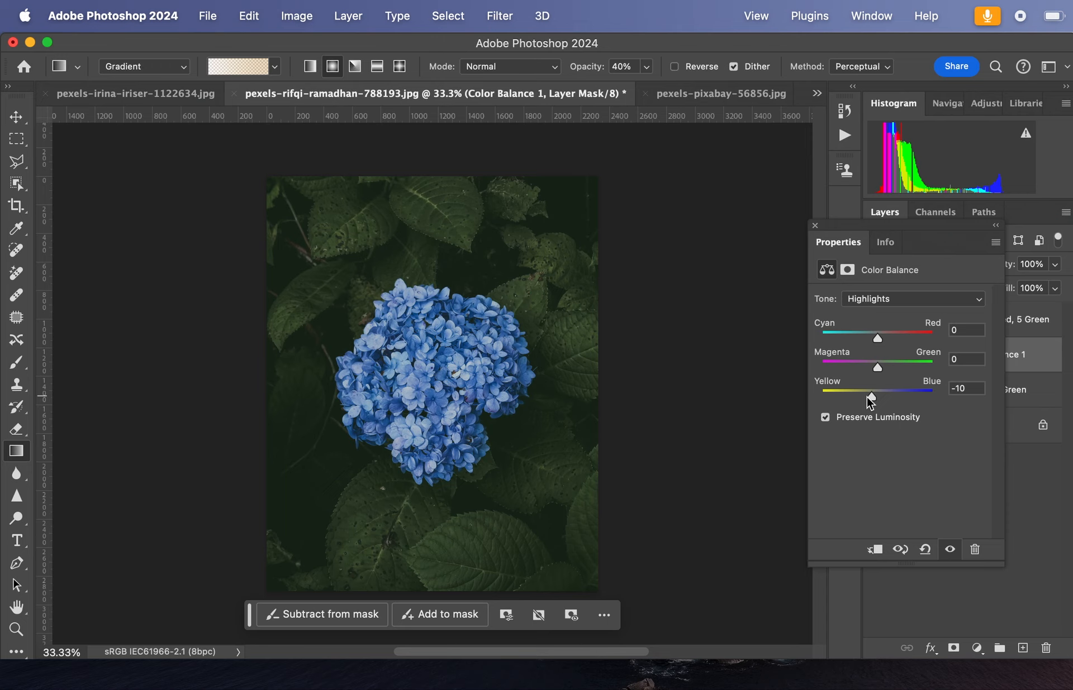
left_click(815, 224)
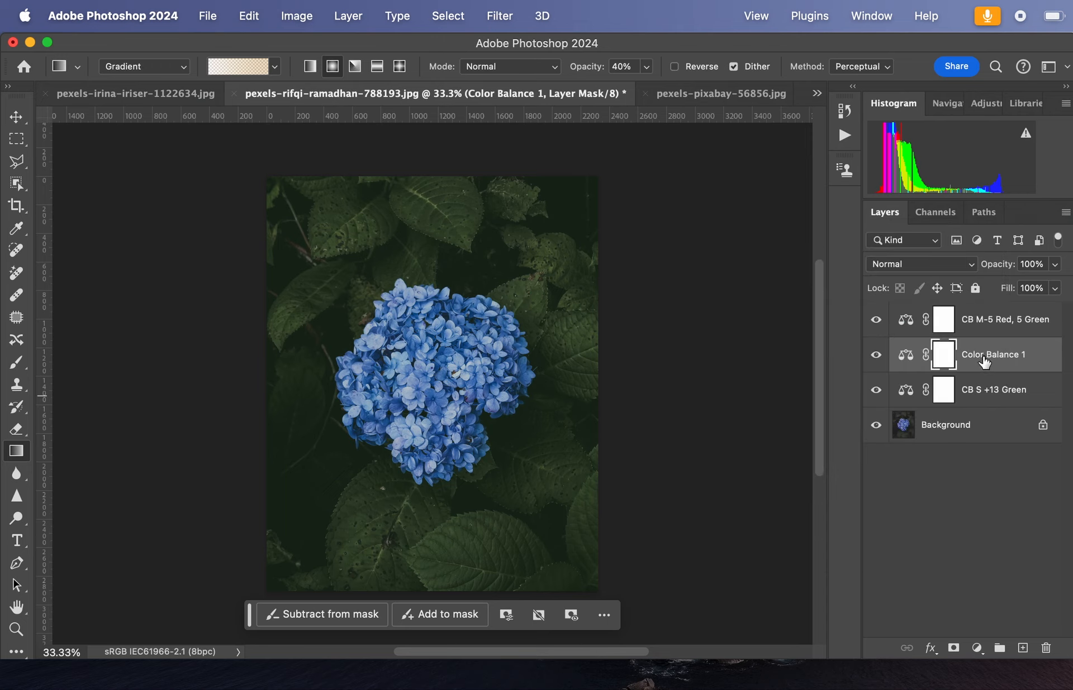
- Rename the new Highlights layer as "CB H -10 Blue" and move it to the top of the layer stack
double_click(982, 359)
type("CB")
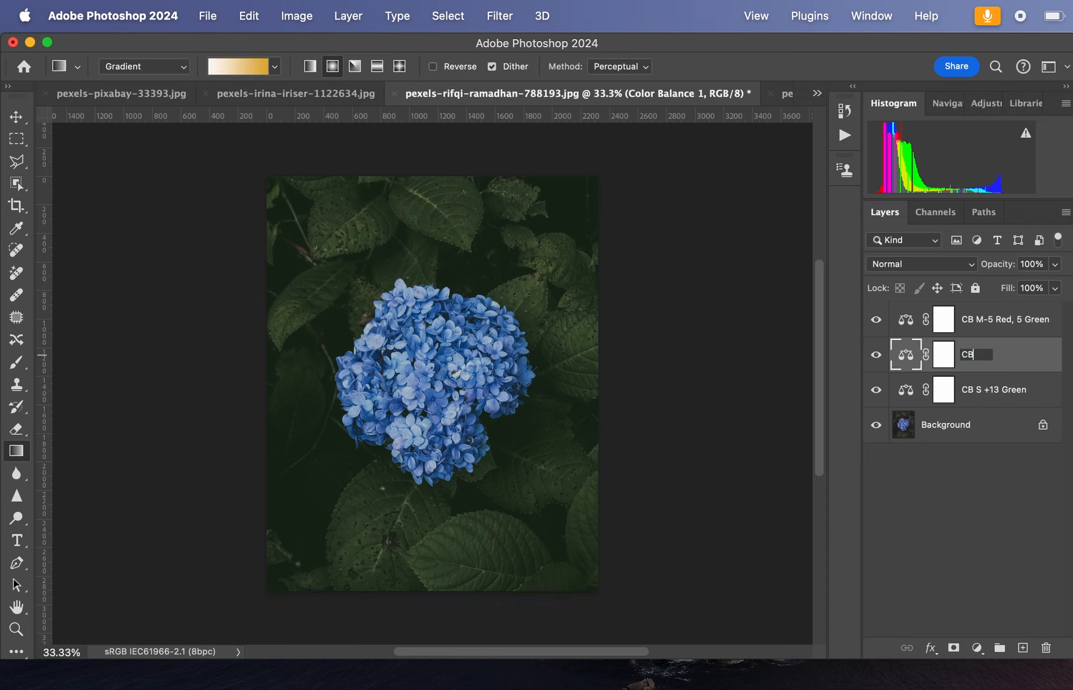
type(" H -10 Blue")
key("Return")
left_click_drag(1043, 362, 1034, 320)
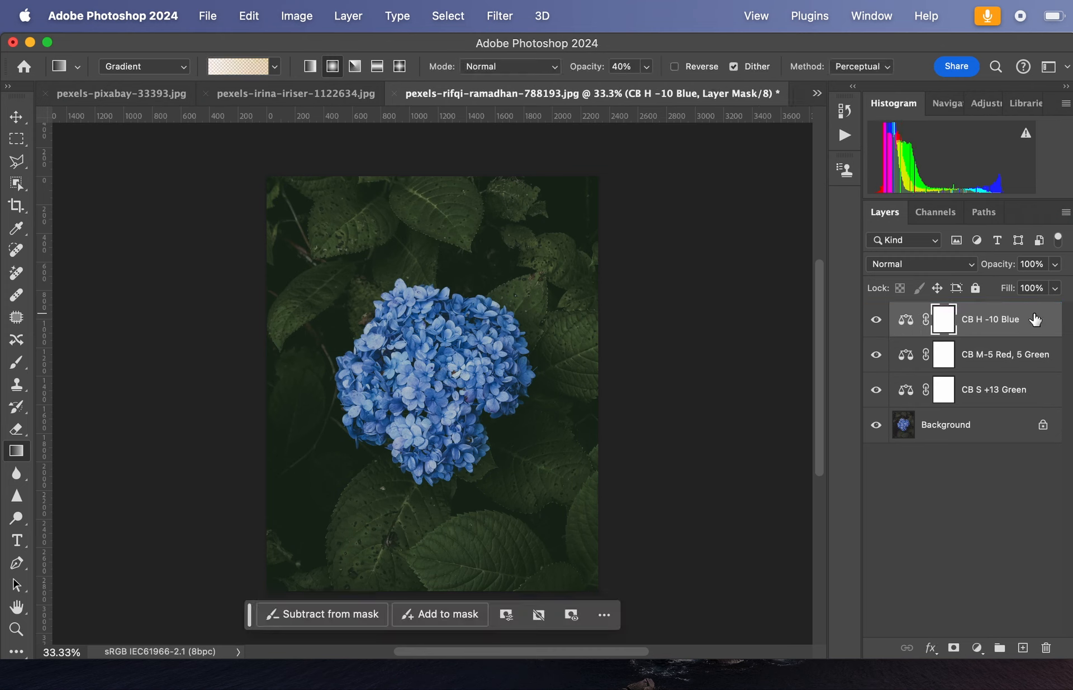
- Group the three Color Balance layers and name the group "Global"
left_click(1015, 387, "shift")
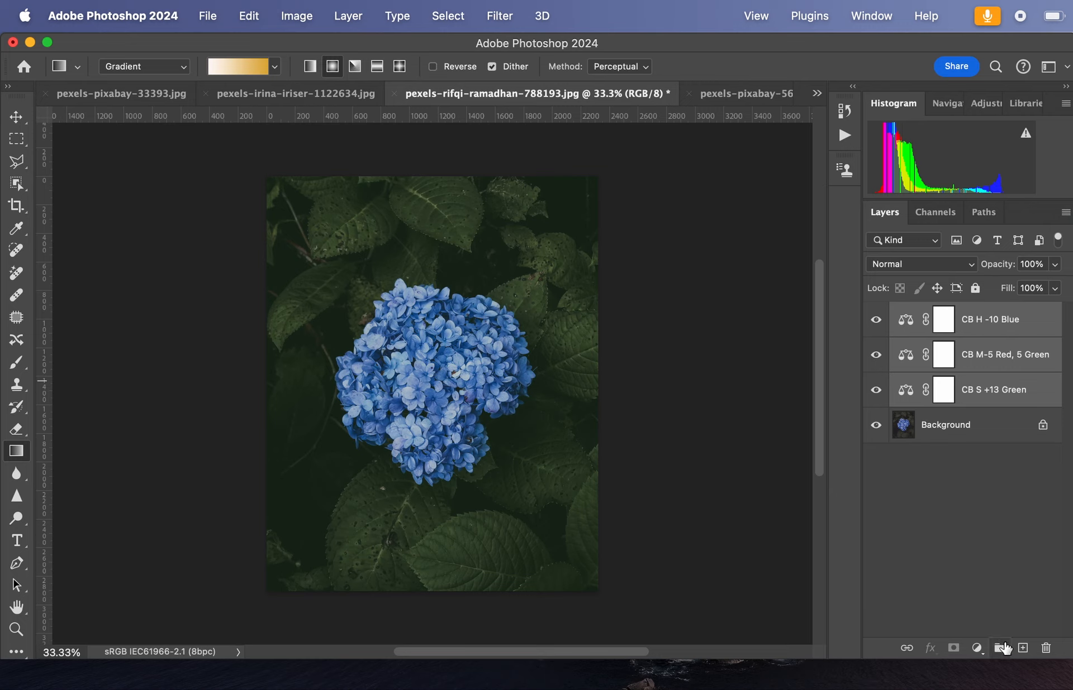
left_click(998, 648)
double_click(930, 313)
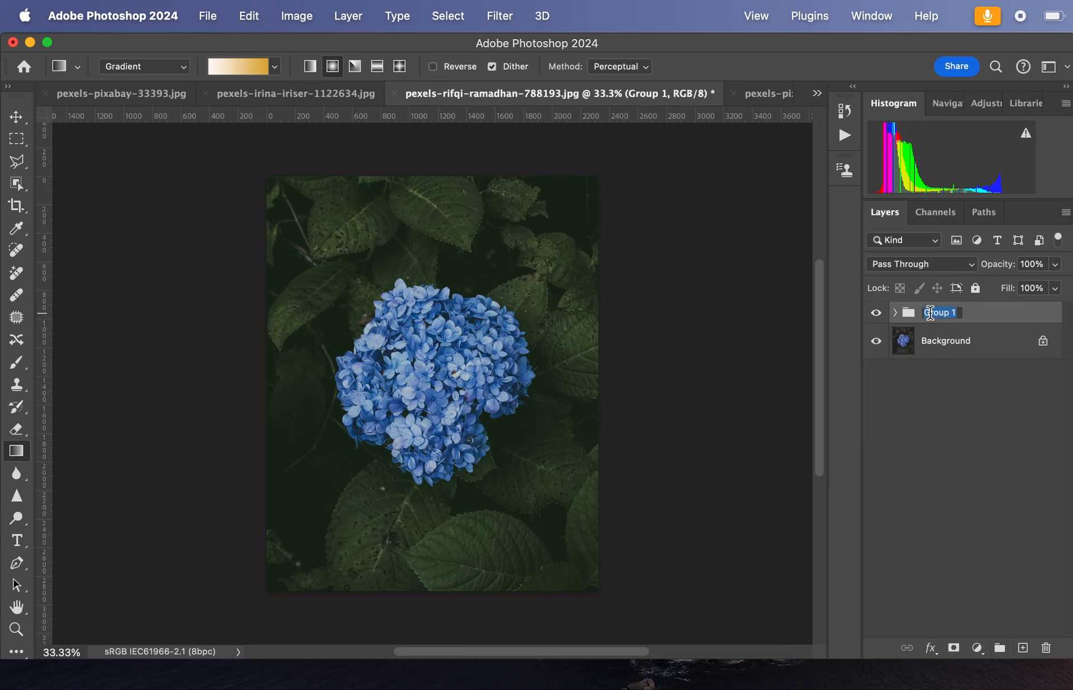
type("Global")
key("Return")
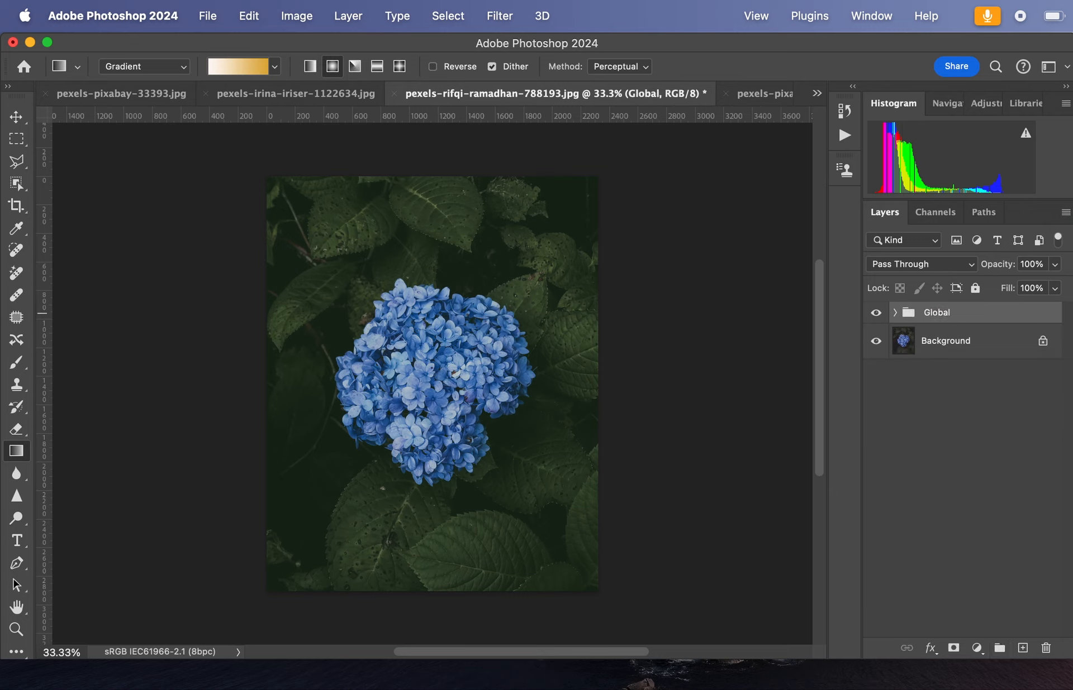
- Add a Curves adjustment layer at the top of the Global group with RGB white point input 211 and black point input 18
left_click(895, 313)
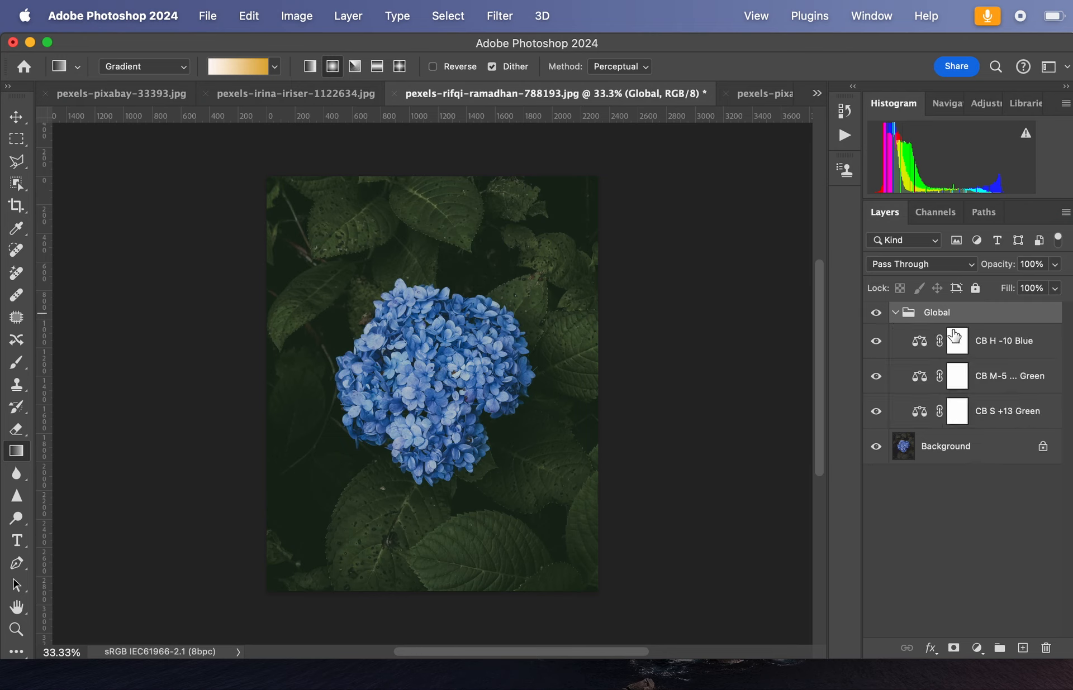
left_click(977, 648)
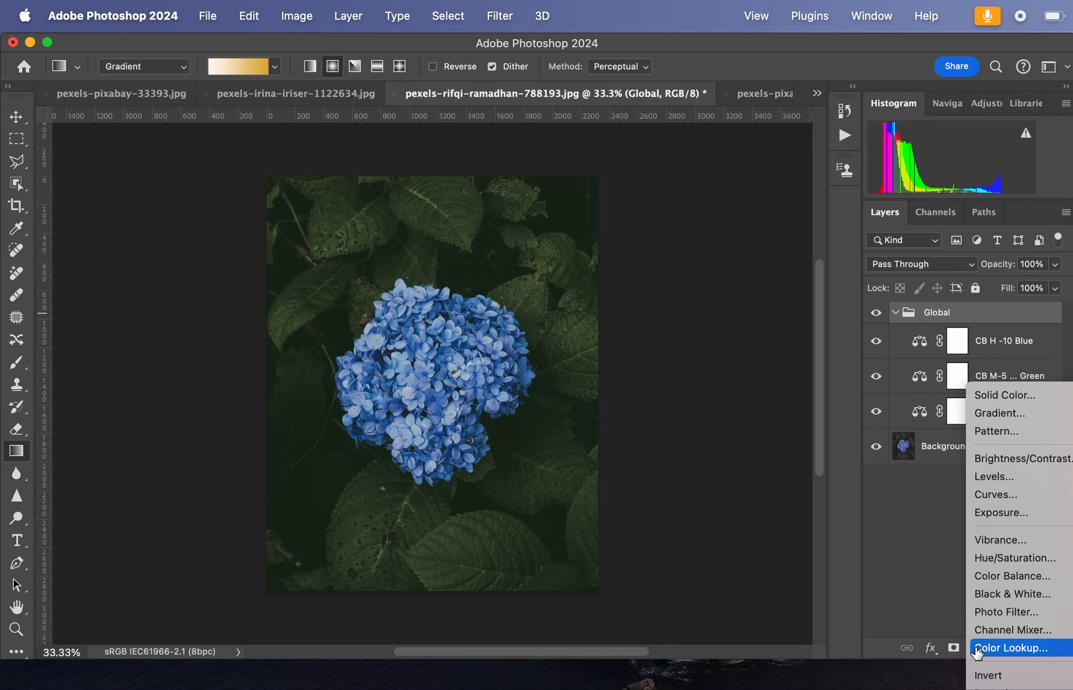
left_click(1011, 499)
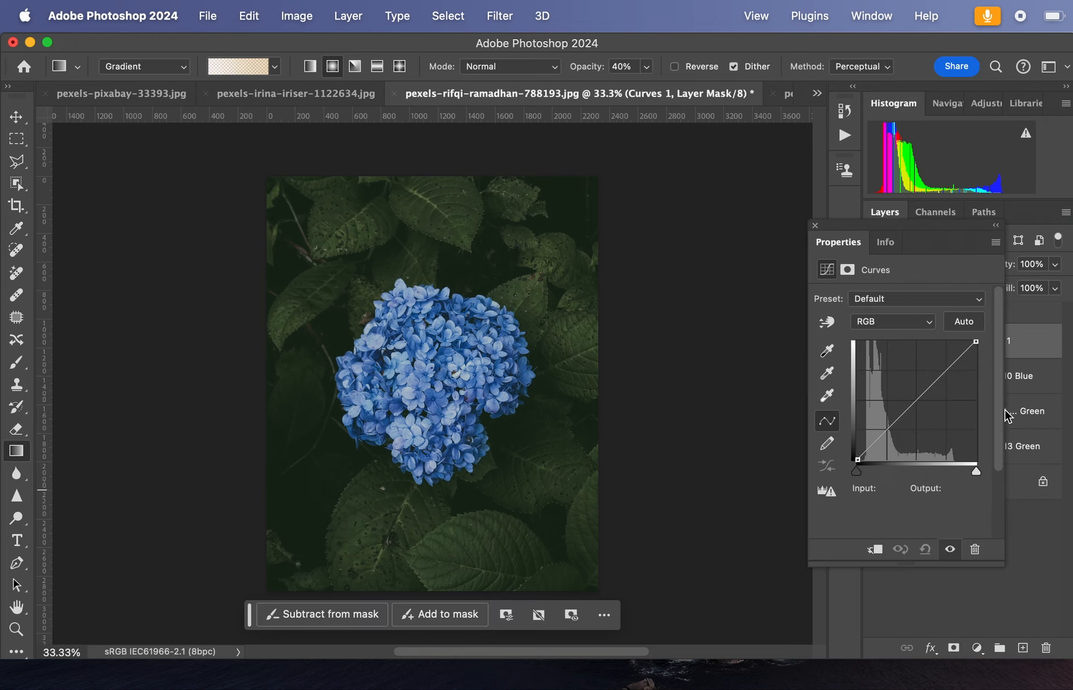
left_click_drag(975, 474, 955, 469)
left_click_drag(856, 471, 865, 476)
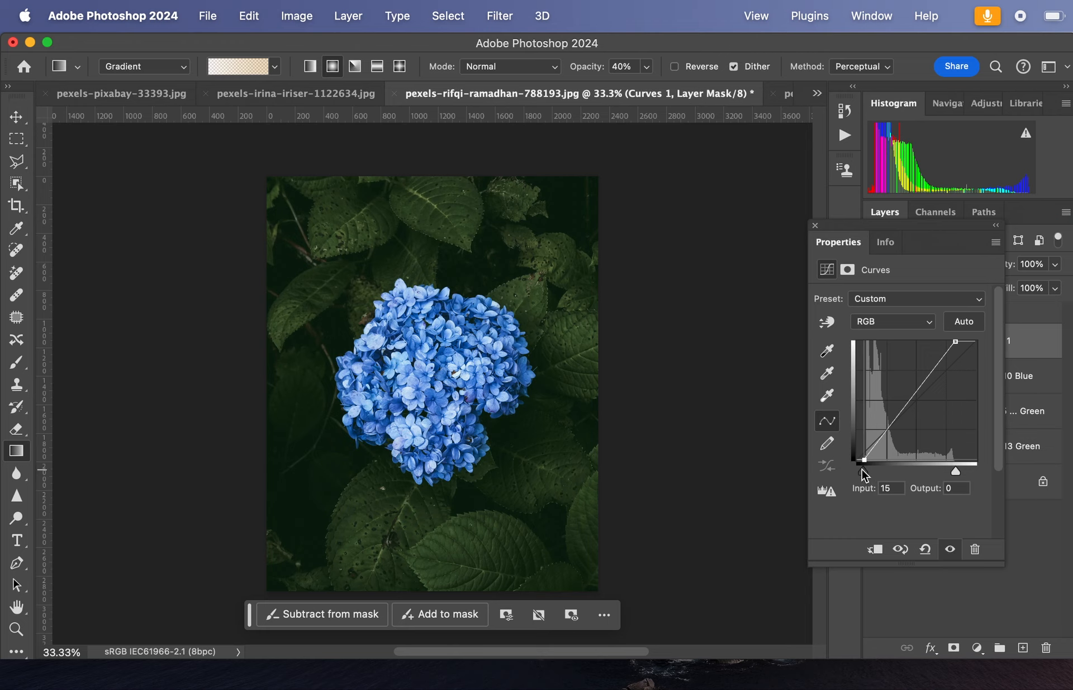
left_click(956, 473)
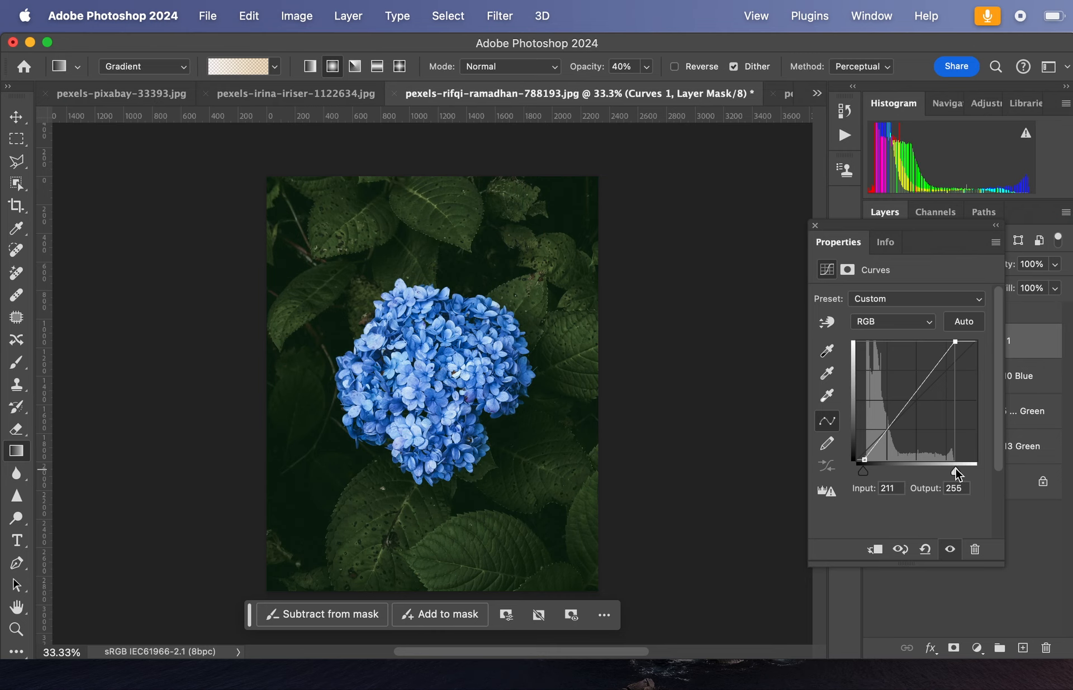
left_click(864, 473)
left_click_drag(864, 476, 866, 477)
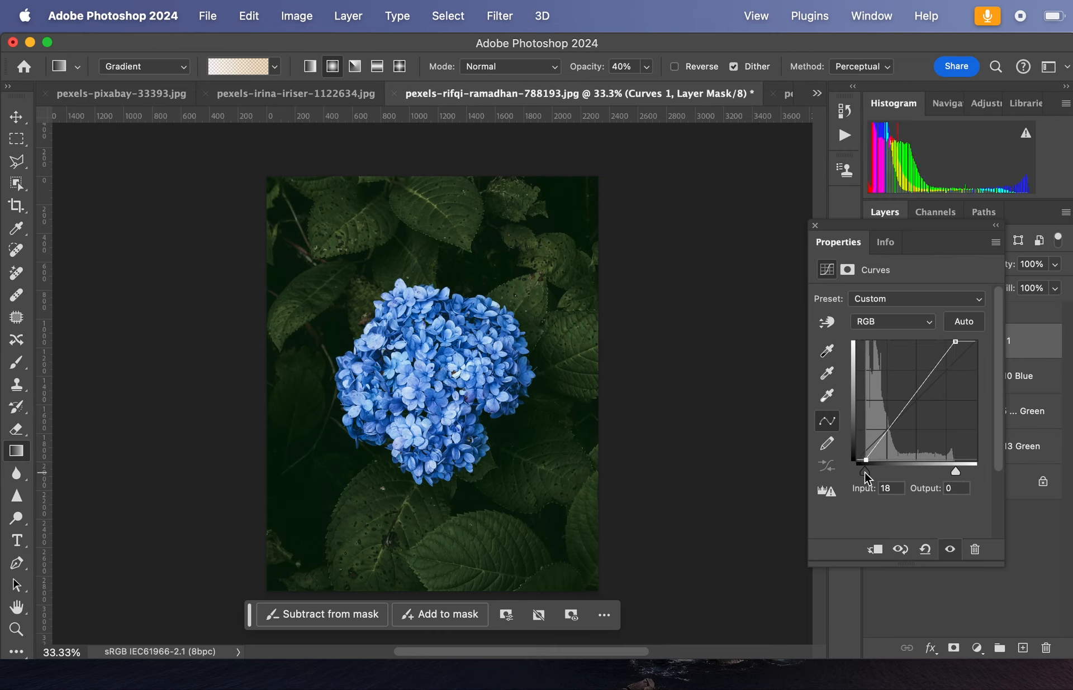
left_click(814, 226)
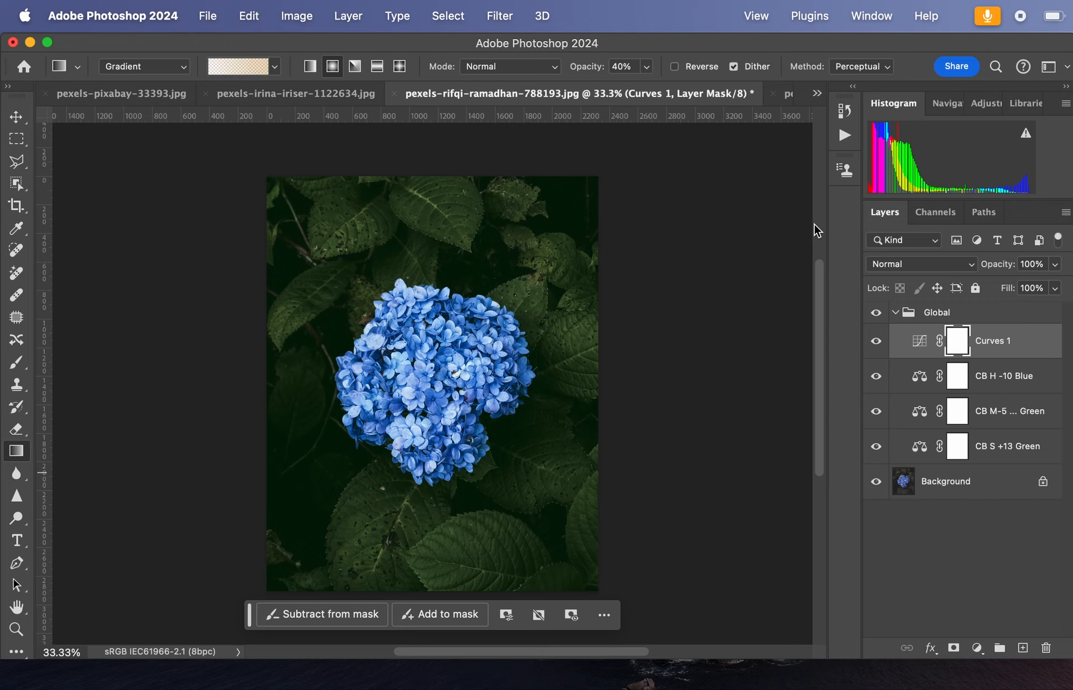
- Rename the Curves layer in the Global group as "C Overall"
double_click(998, 342)
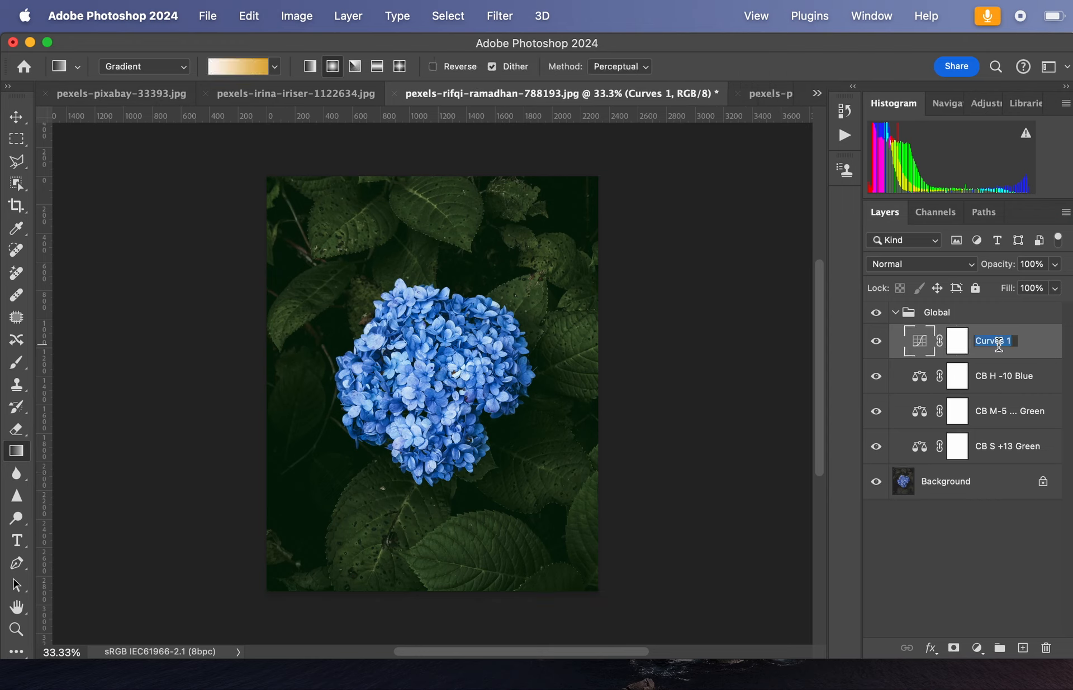
type("C gl")
key("BackSpace")
key("BackSpace")
type("Overall")
key("Return")
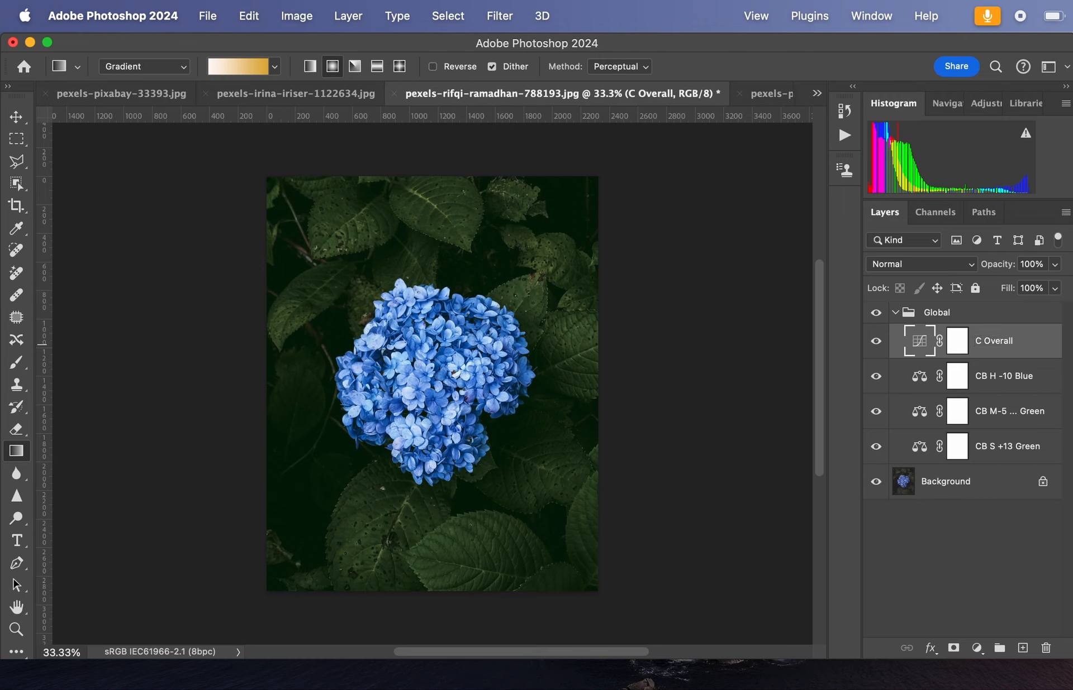
- Collapse the Global group and compare the hydrangea photo with the group hidden and shown
left_click(895, 312)
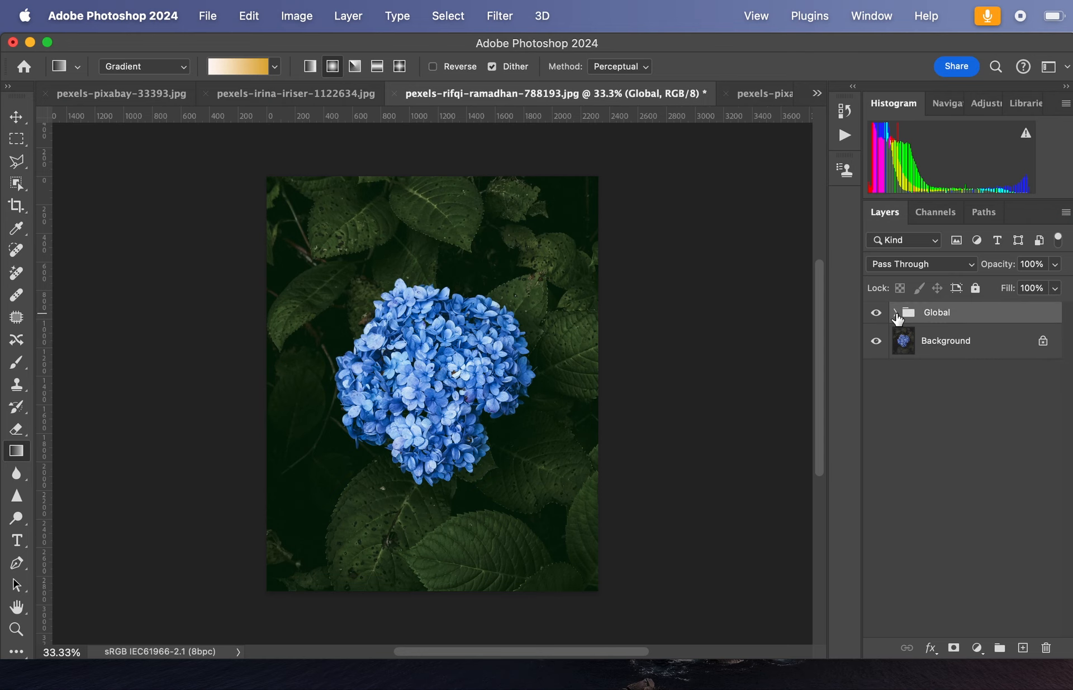
left_click(875, 316)
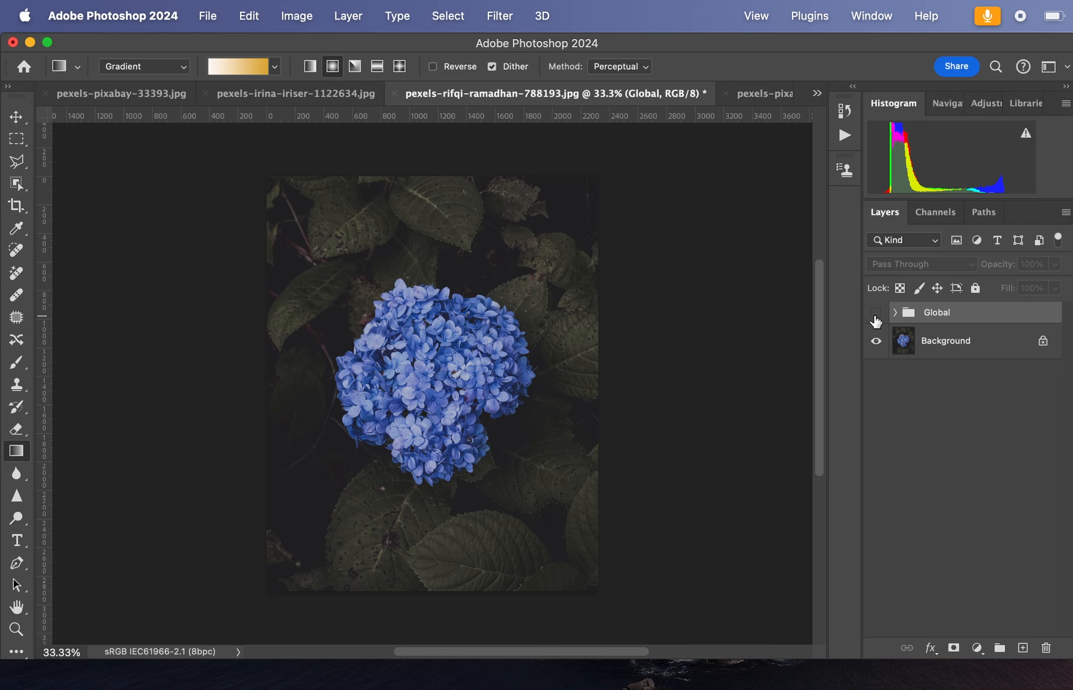
left_click(875, 314)
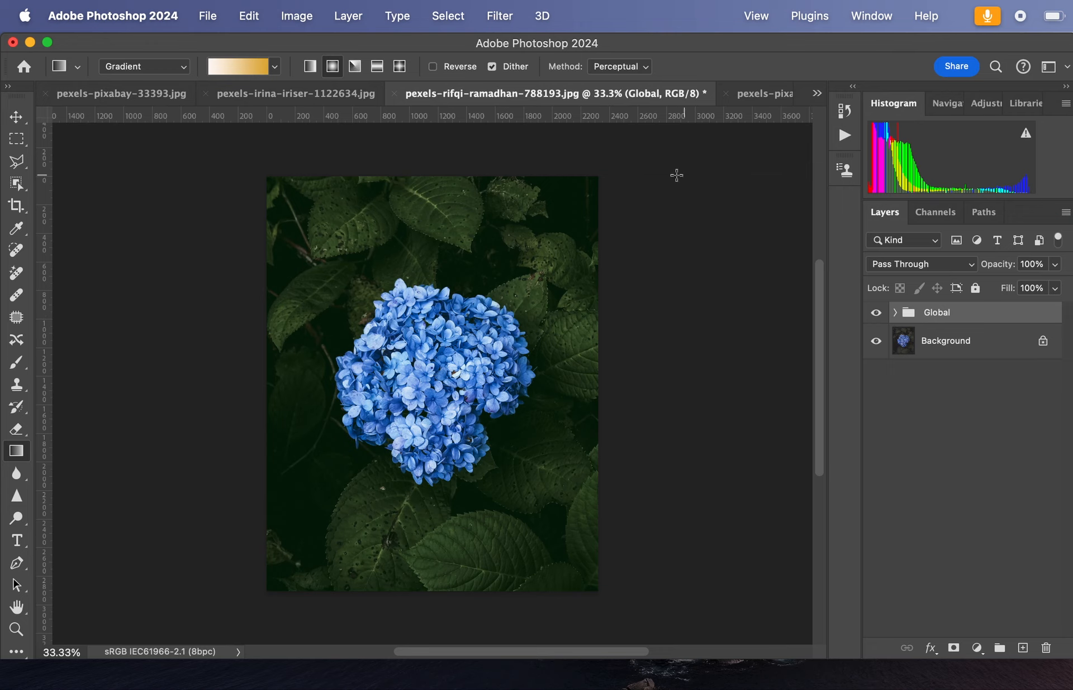
- Switch to the white rose photo pexels-irina-iriser-1122634.jpg, compare it with and without Group 1, and delete that group
left_click(332, 95)
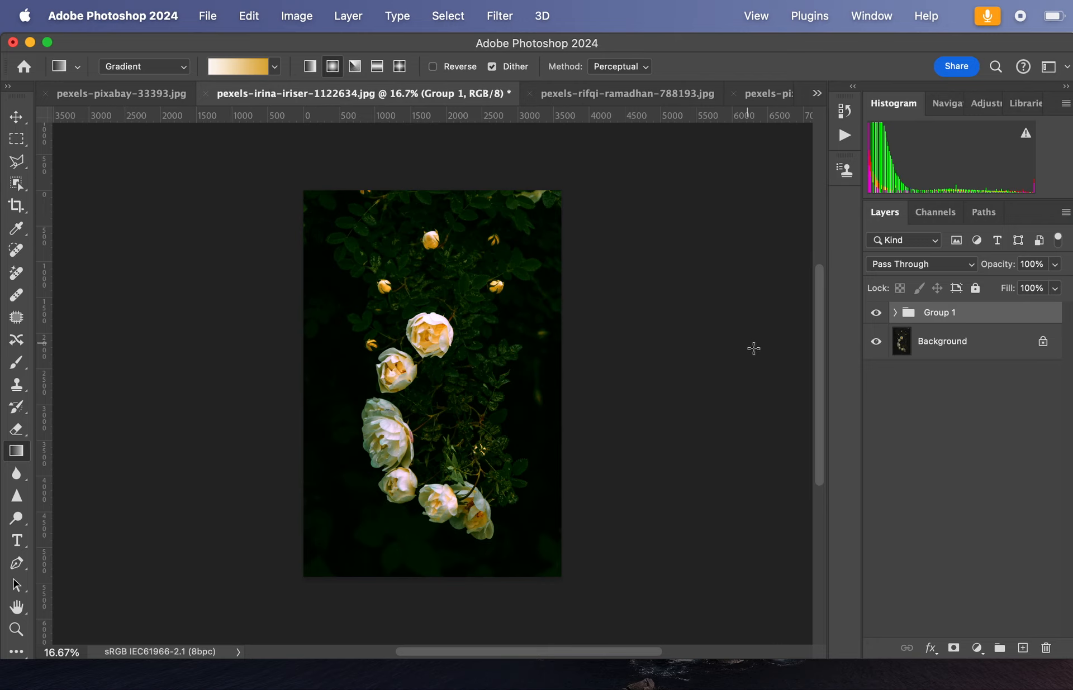
left_click(875, 314)
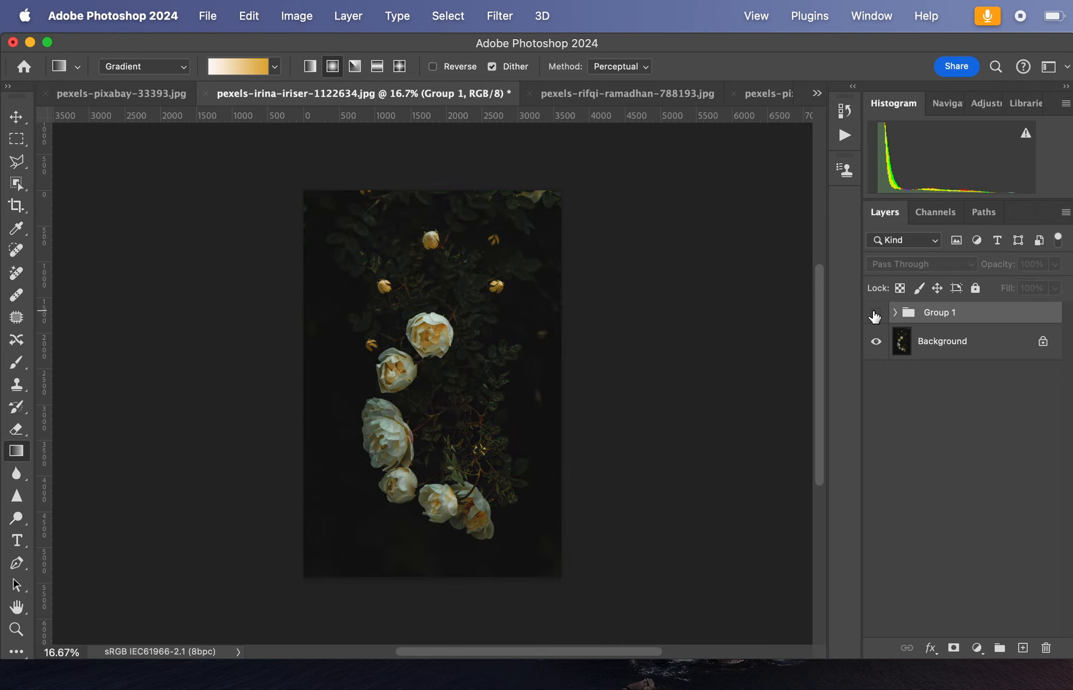
left_click(875, 314)
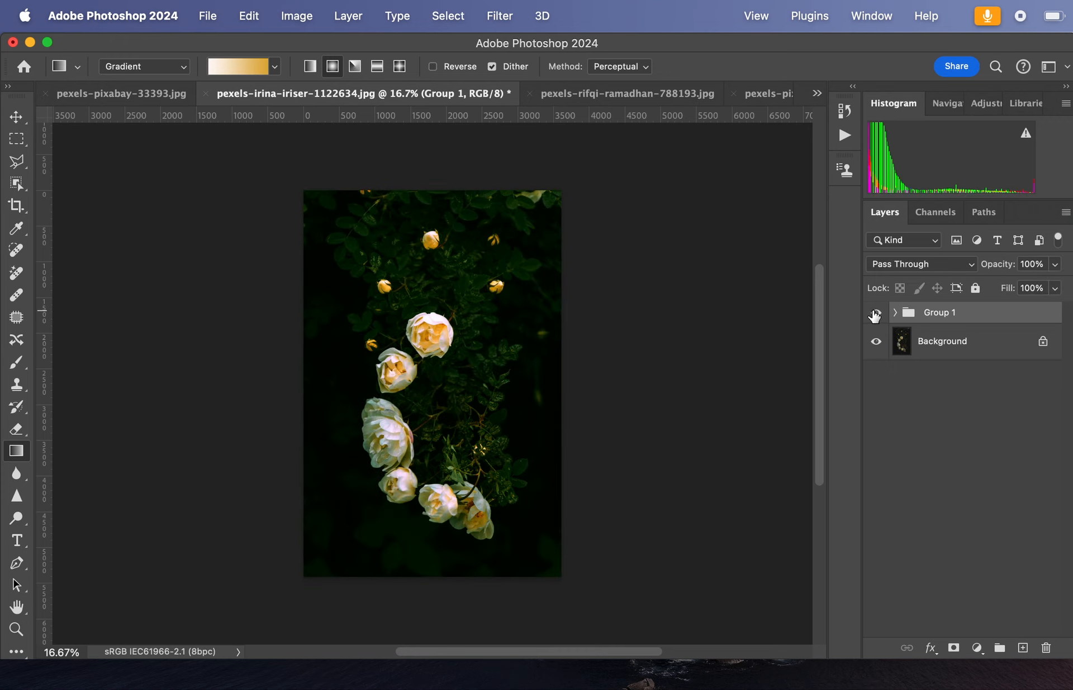
left_click(875, 314)
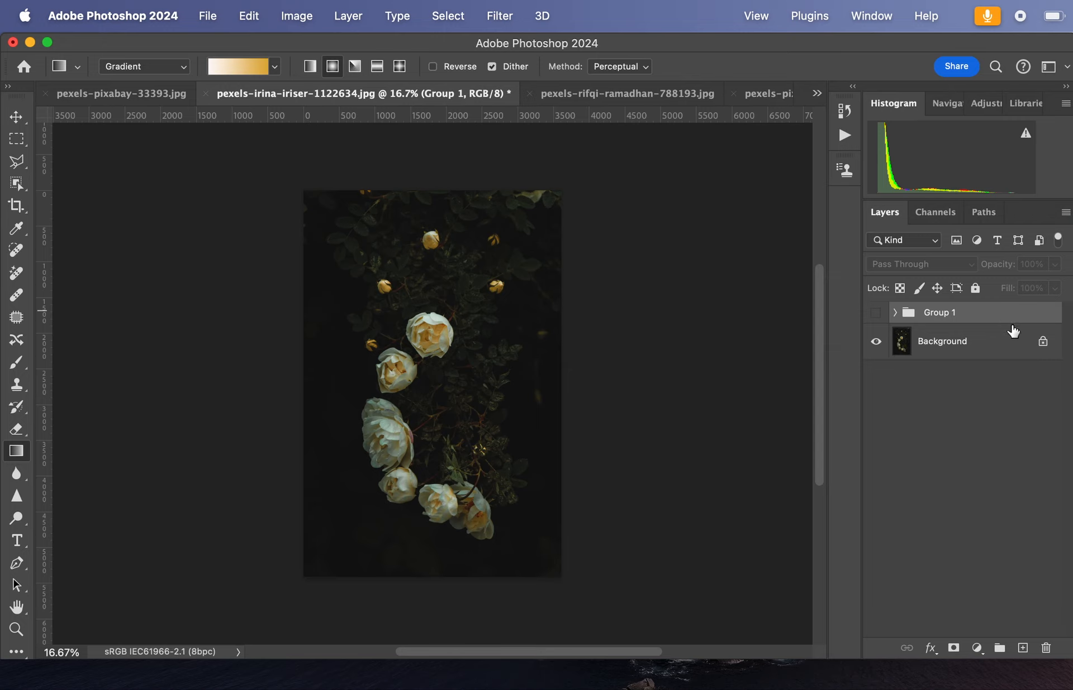
left_click_drag(1009, 318, 1045, 648)
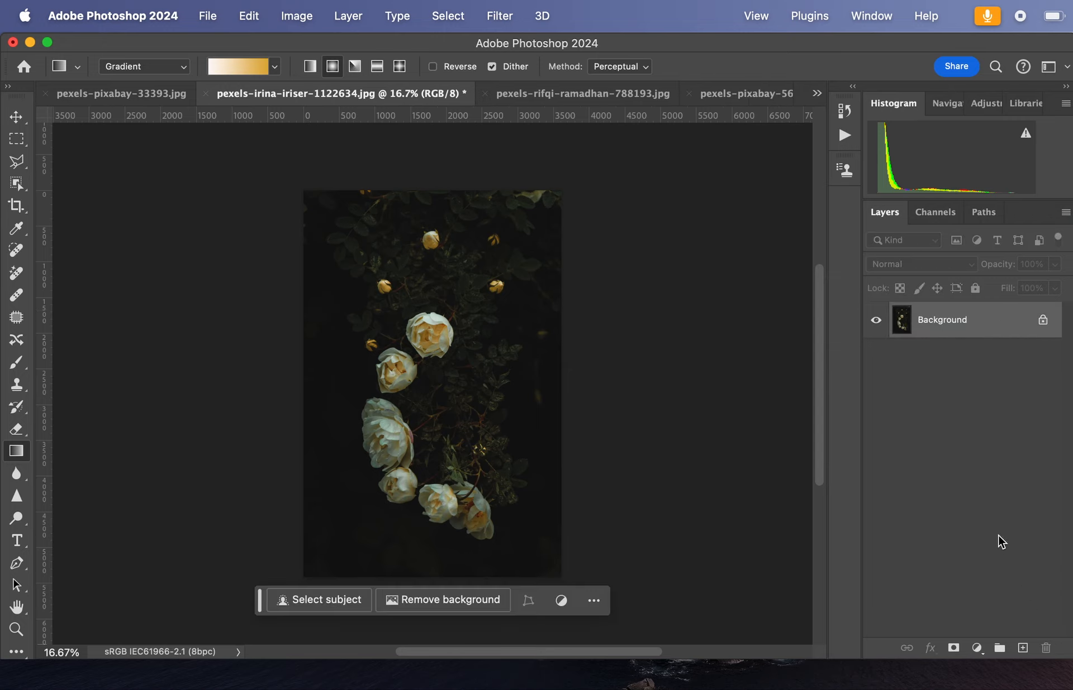
- Add a Curves adjustment layer above the rose photo's Background with RGB white point input 197 and black point input 11
left_click(977, 648)
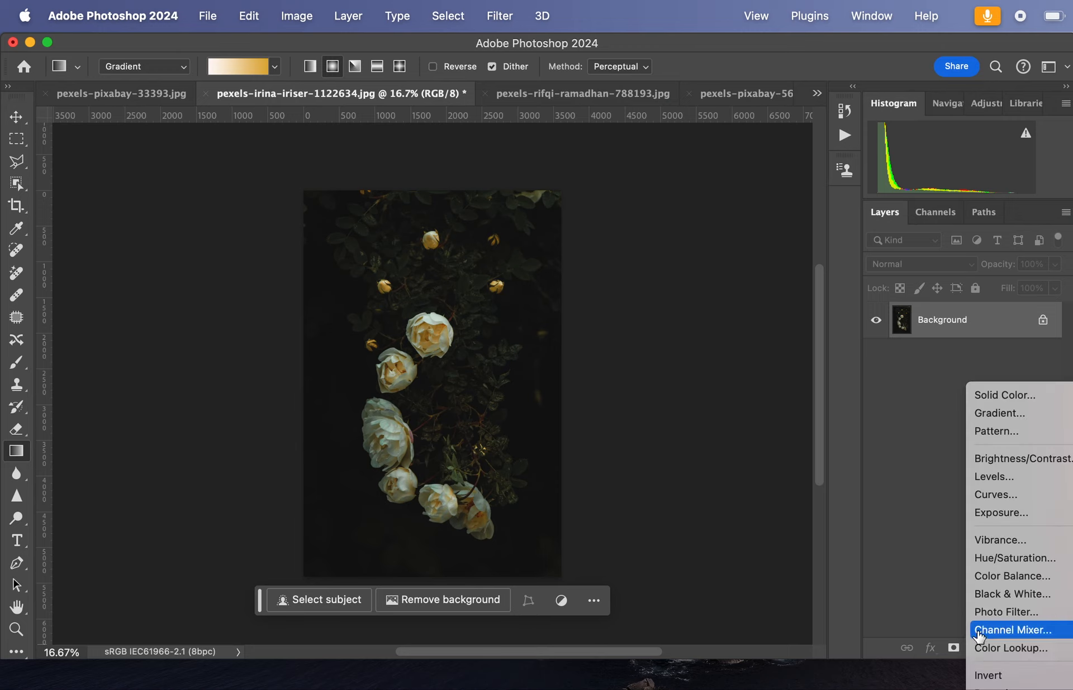
left_click(999, 495)
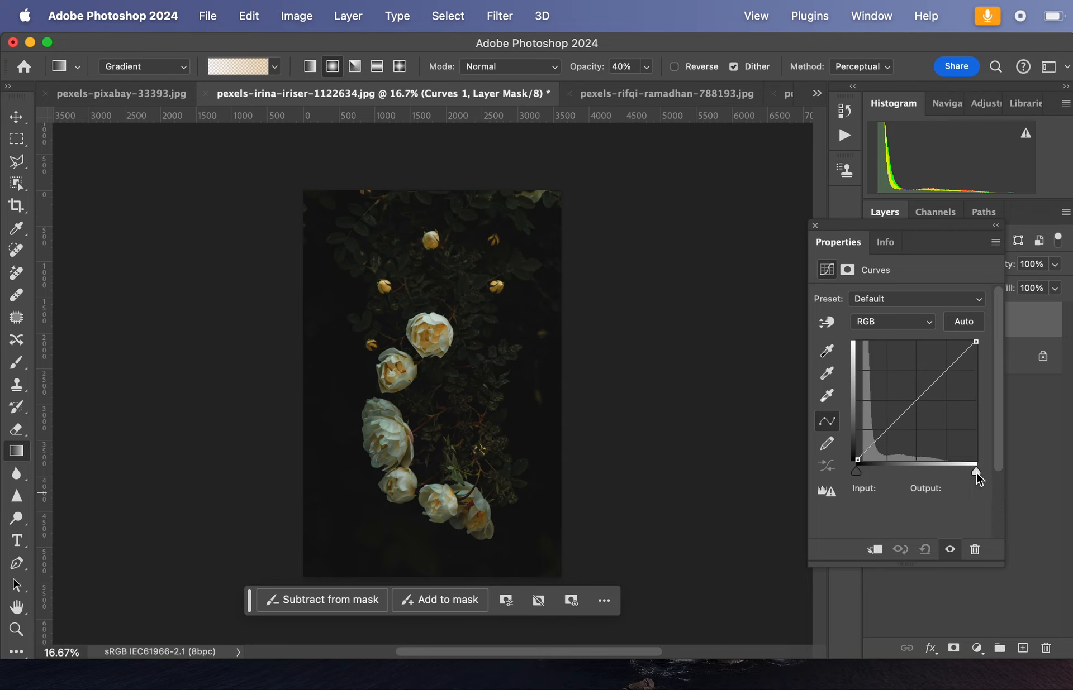
left_click_drag(976, 471, 963, 474)
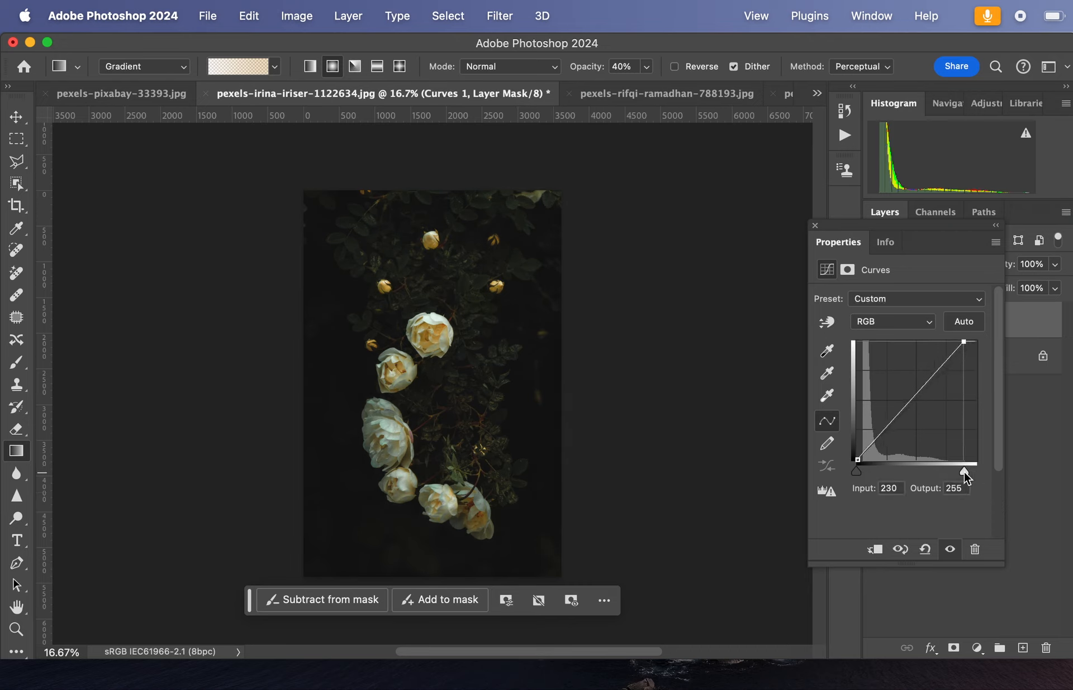
left_click_drag(856, 472, 862, 479)
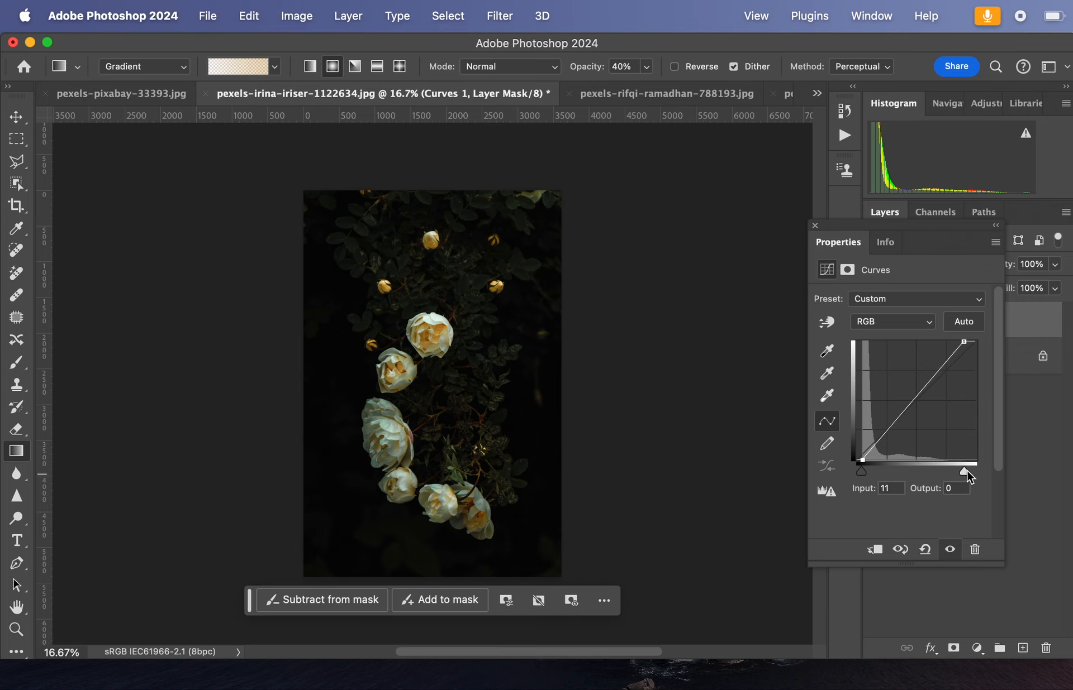
left_click_drag(963, 470, 948, 470)
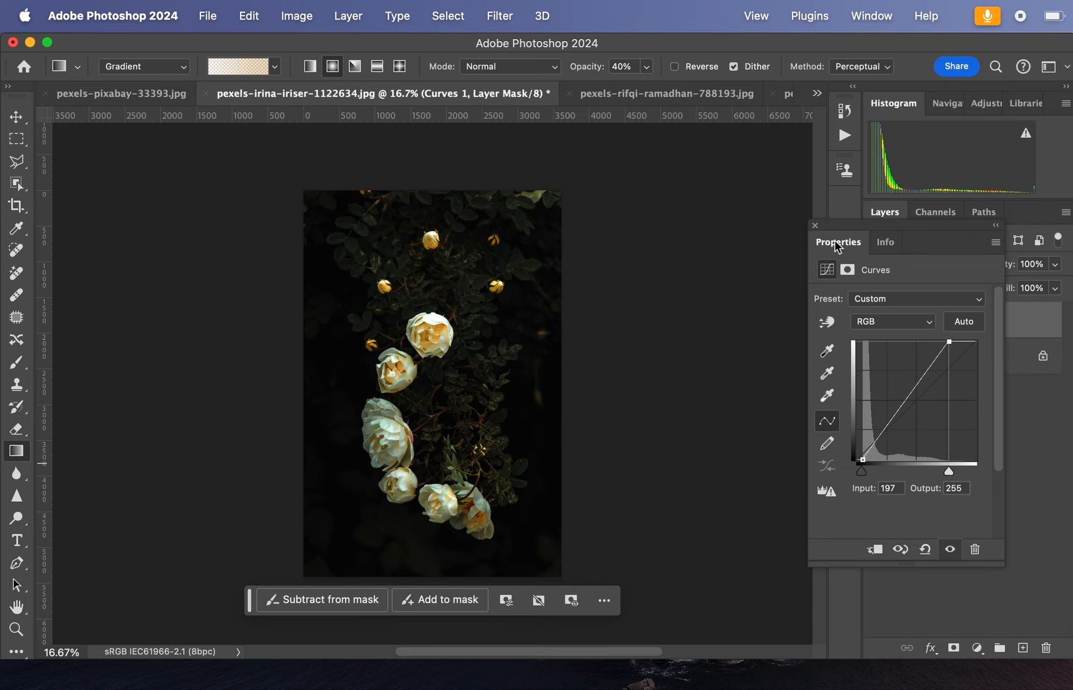
- Rename the Curves adjustment layer above the rose photo's Background as "Curve Overall"
left_click(814, 225)
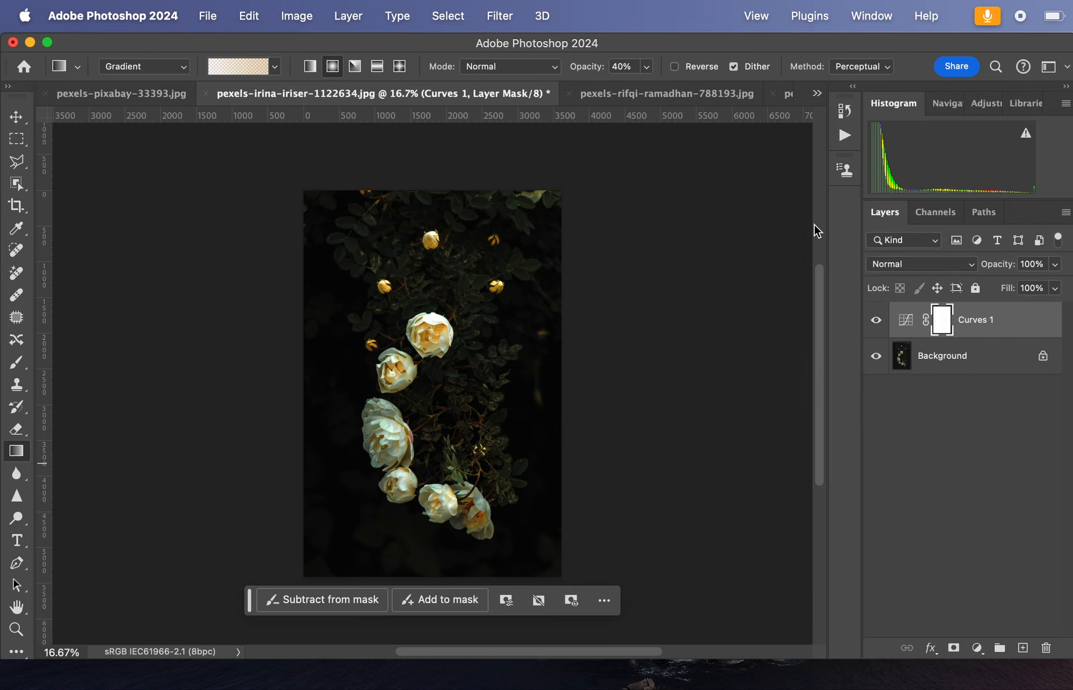
double_click(982, 320)
type("Cu")
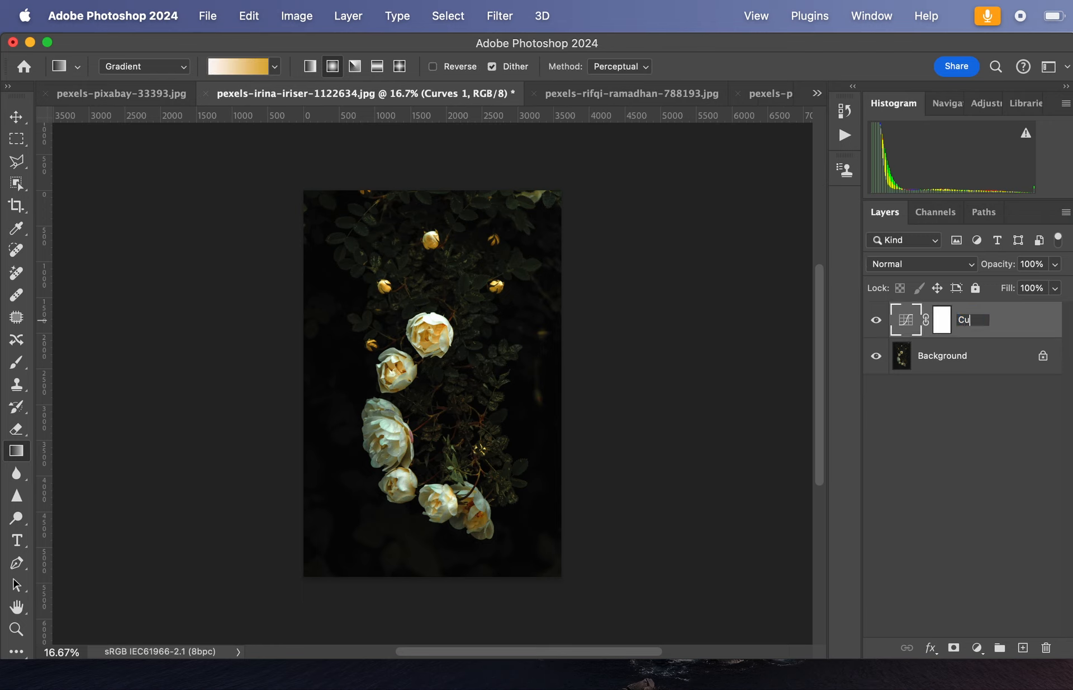
type("rve Overall")
key("Return")
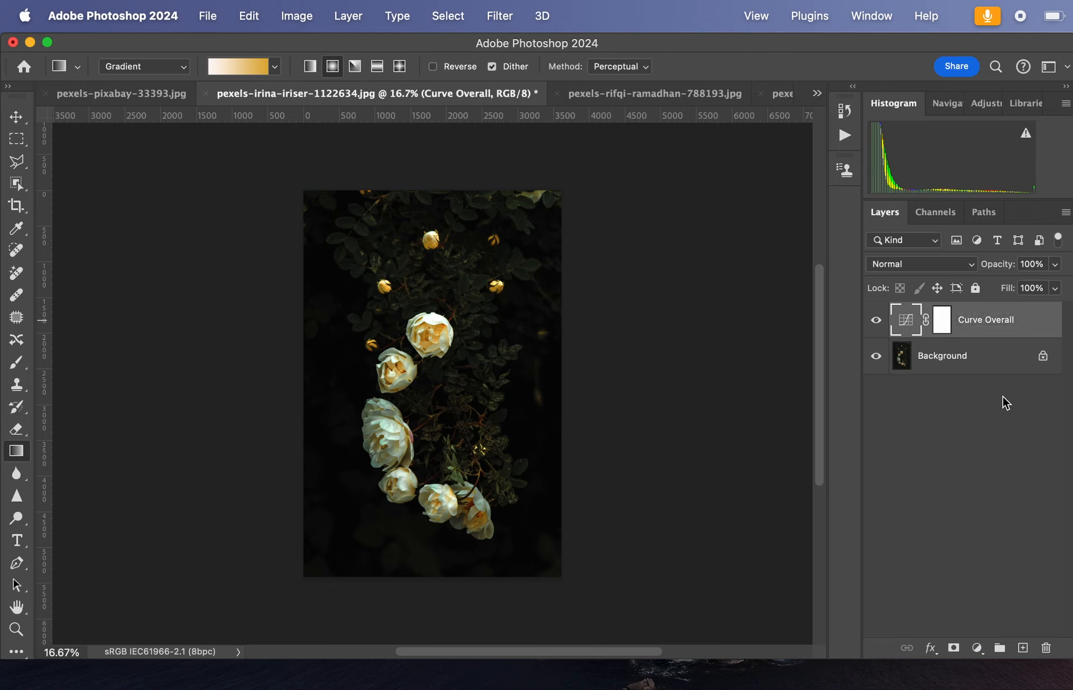
- Add a Hue/Saturation adjustment layer directly above the Background layer
left_click(979, 362)
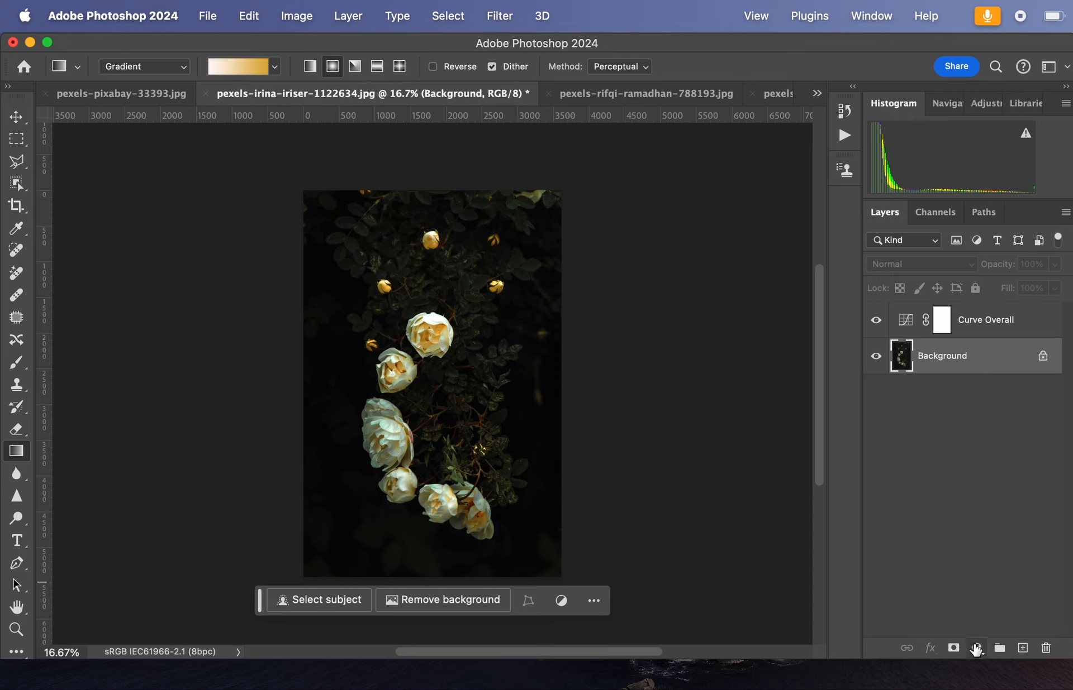
left_click(976, 648)
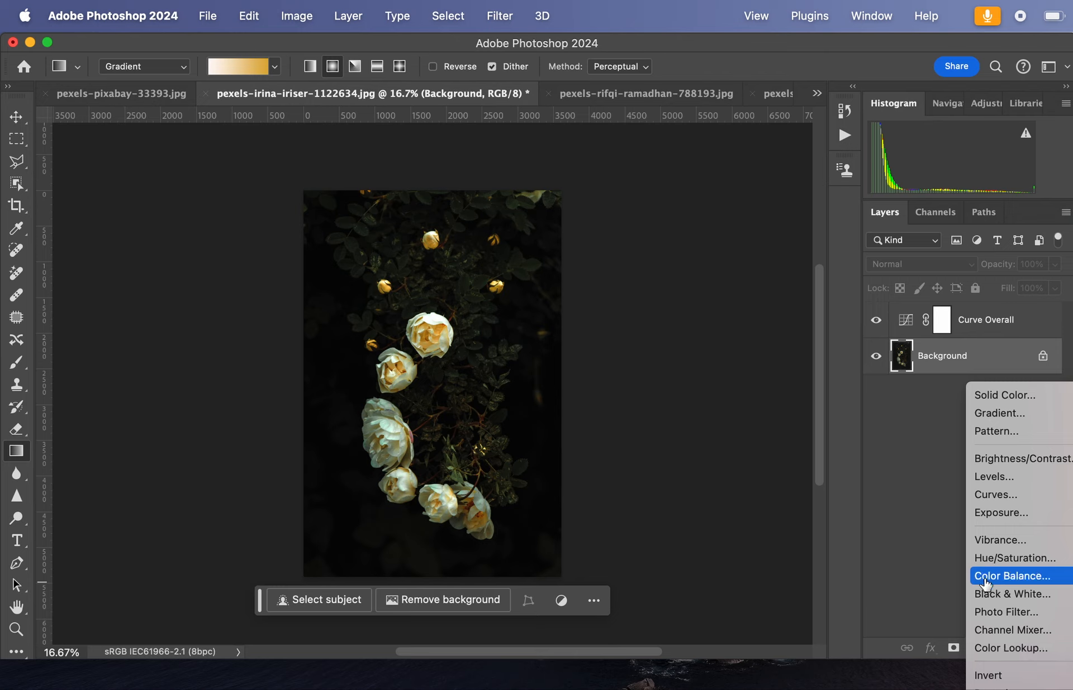
left_click(981, 559)
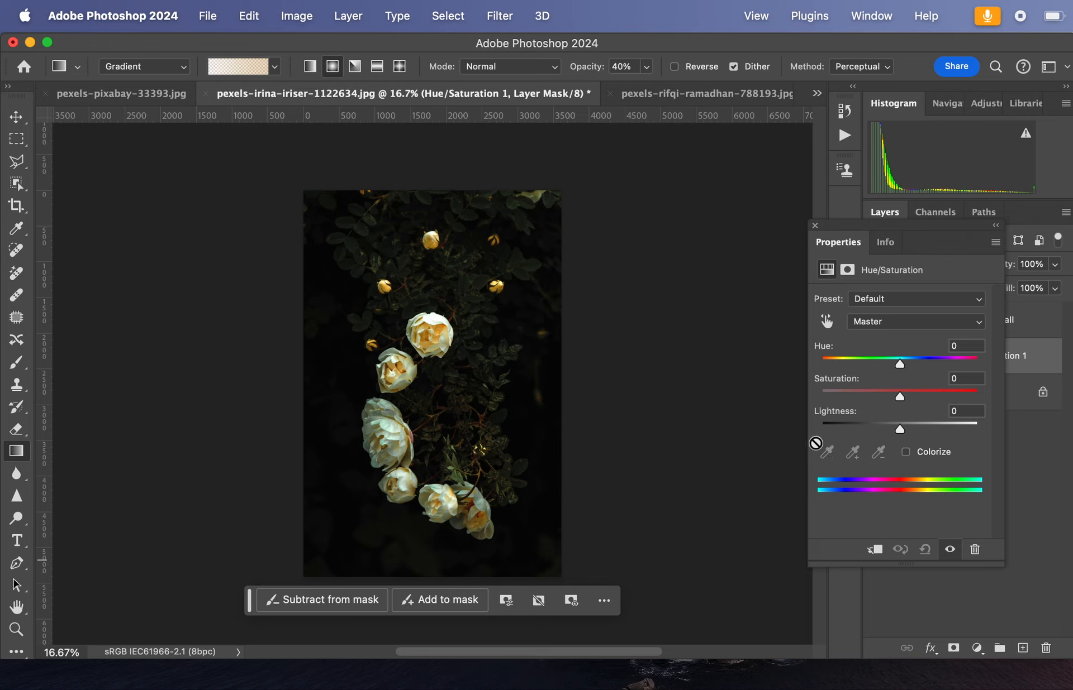
left_click(826, 321)
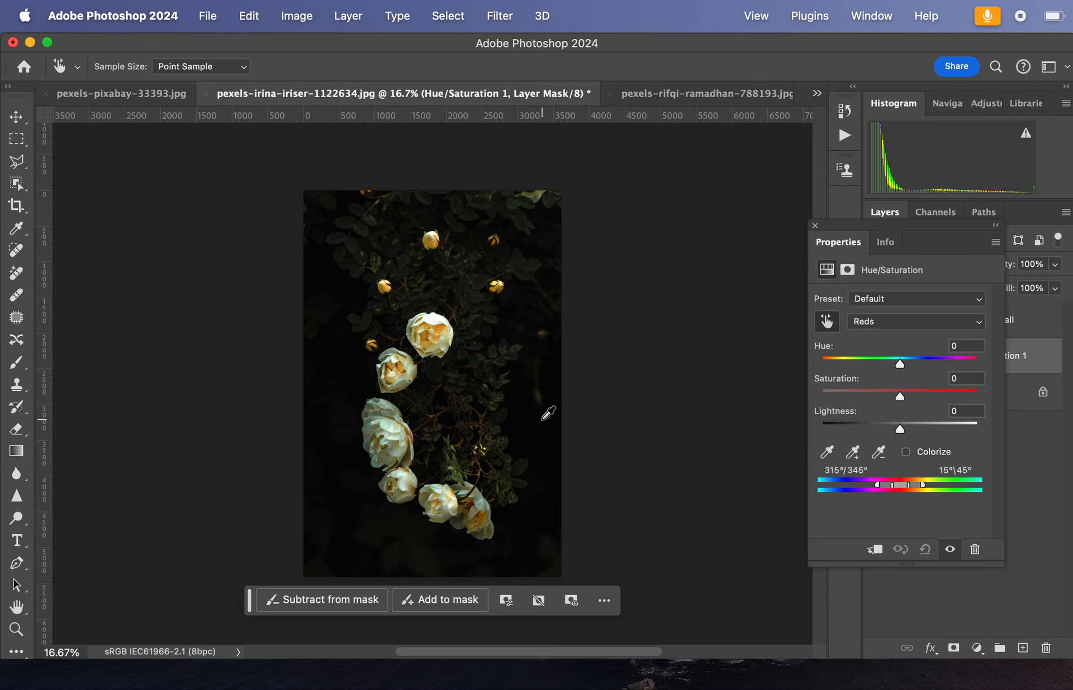
left_click(815, 227)
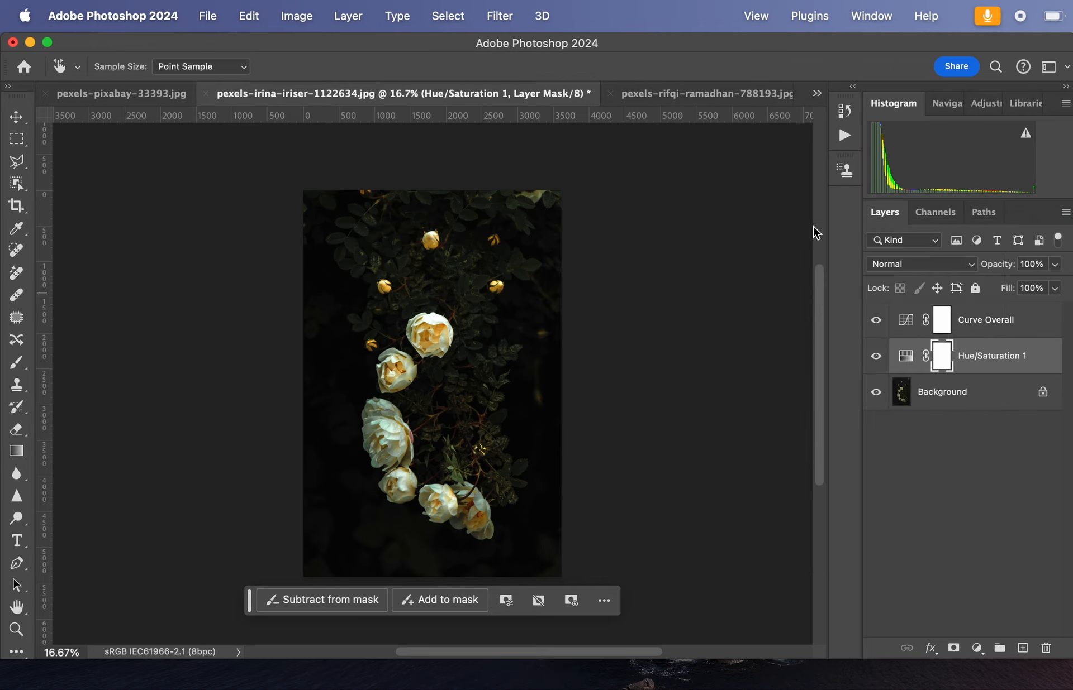
- Set the Reds saturation to -100 in the Hue/Saturation adjustment layer
left_click_drag(1037, 364, 942, 355)
double_click(904, 357)
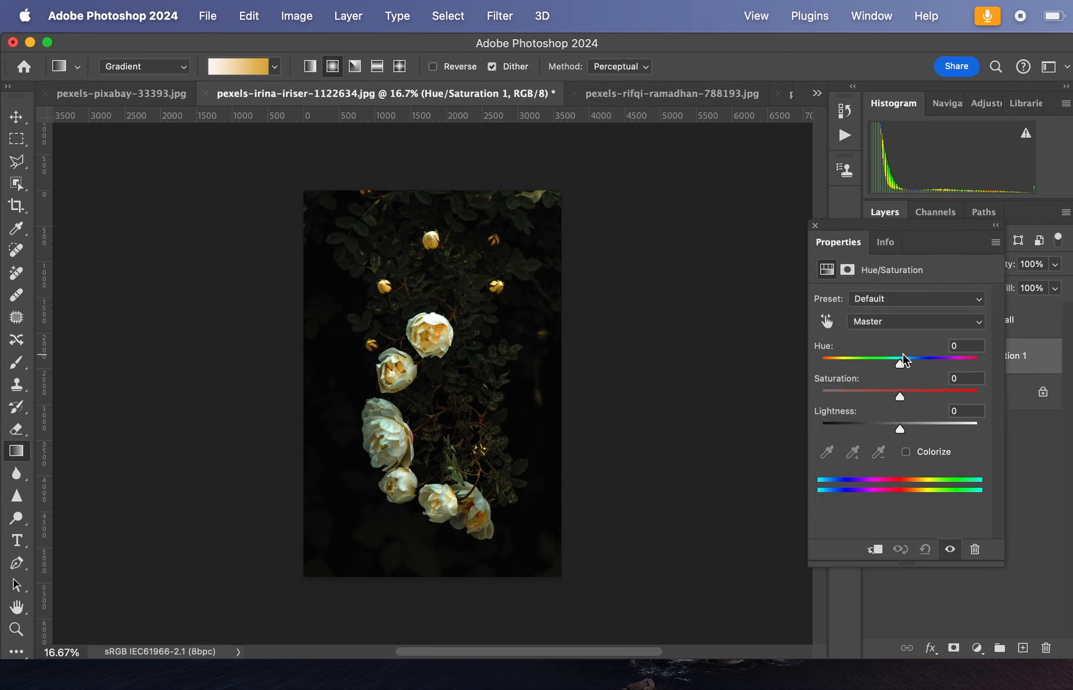
left_click(892, 327)
left_click(890, 340)
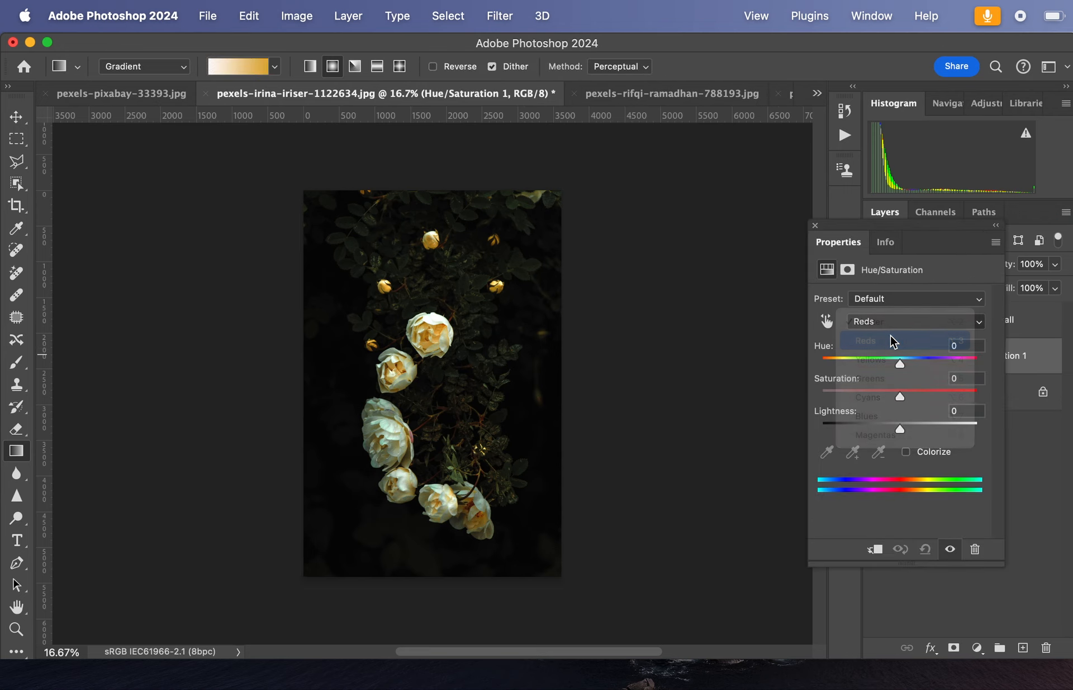
left_click(867, 391)
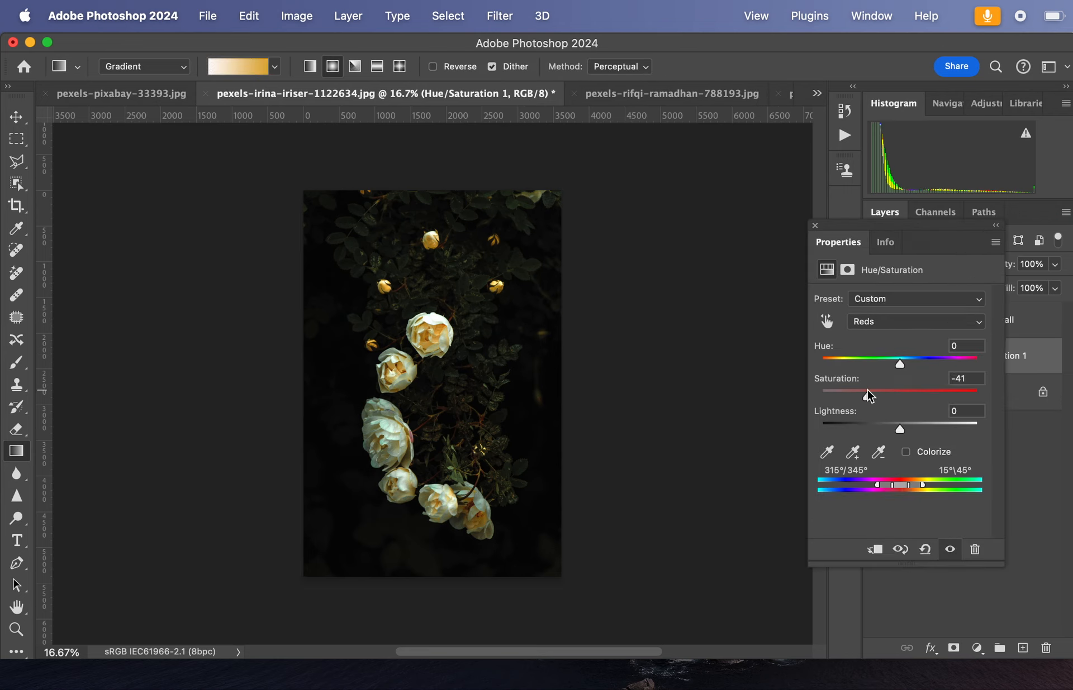
left_click_drag(867, 391, 844, 392)
left_click_drag(842, 391, 820, 395)
left_click(815, 226)
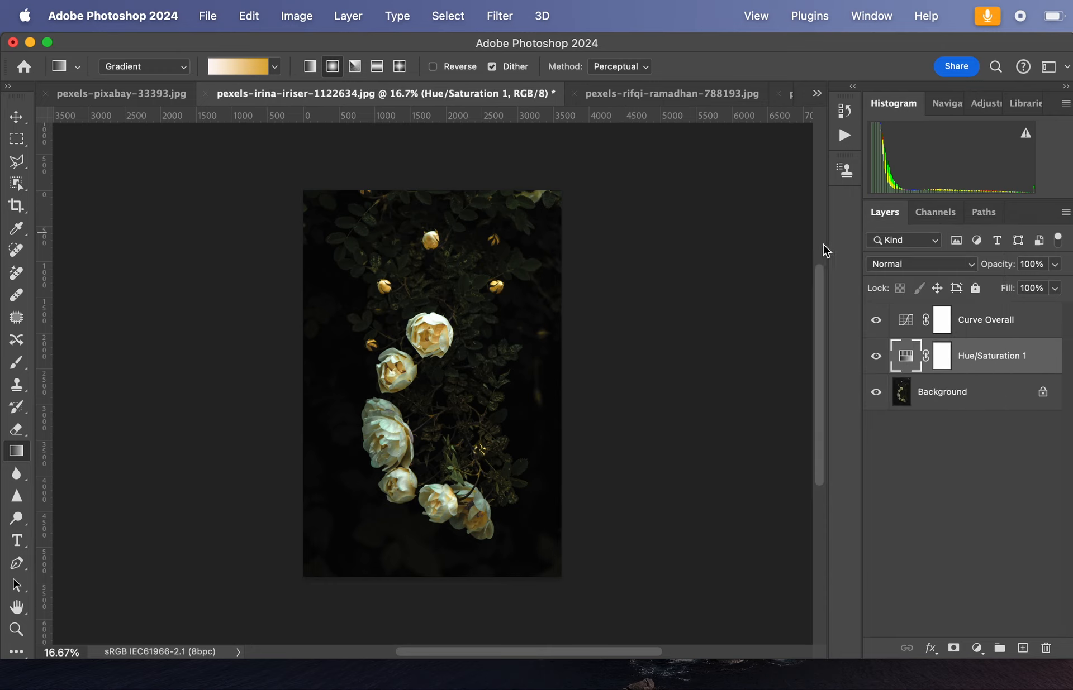
- Group the Curve Overall and Hue/Saturation layers and compare the rose photo with the group hidden and shown
left_click(1004, 329, "shift")
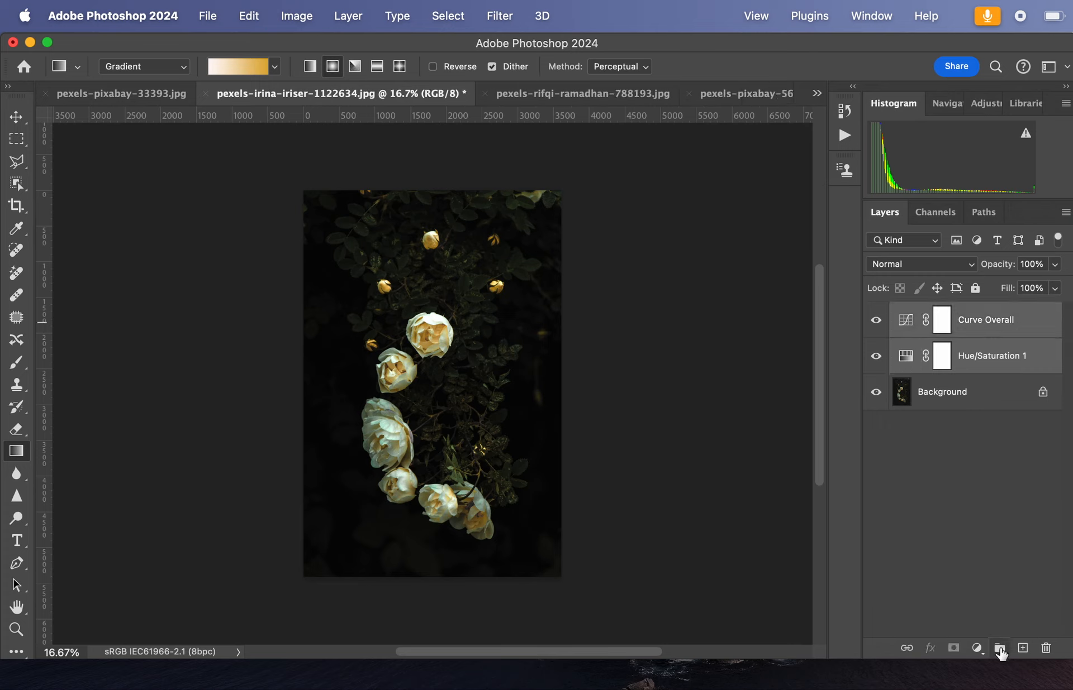
left_click(999, 648)
left_click(876, 313)
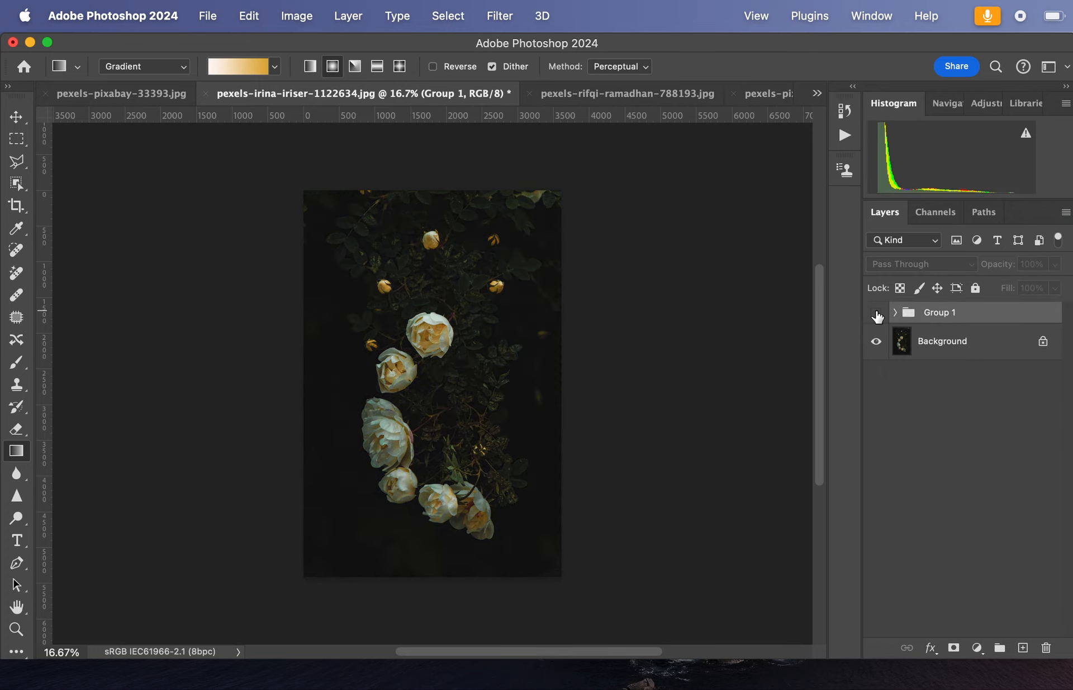
left_click(876, 315)
left_click(875, 315)
left_click(876, 315)
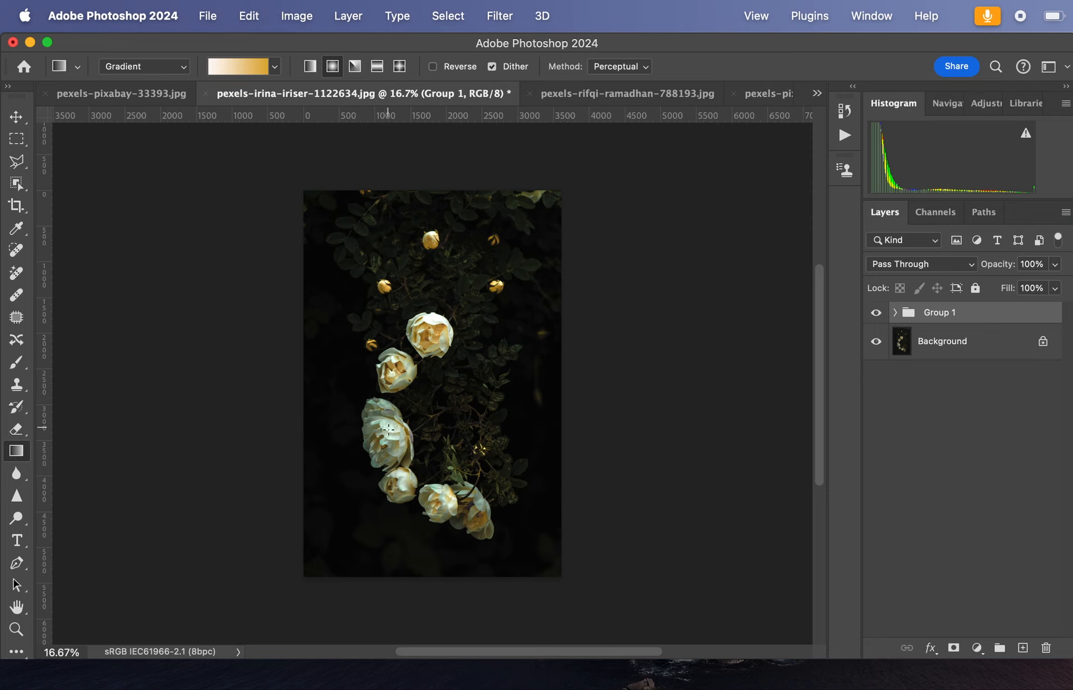
- Add a Color Balance adjustment layer above Hue/Saturation inside Group 1, with Highlights Cyan-Red set to +18
left_click(895, 313)
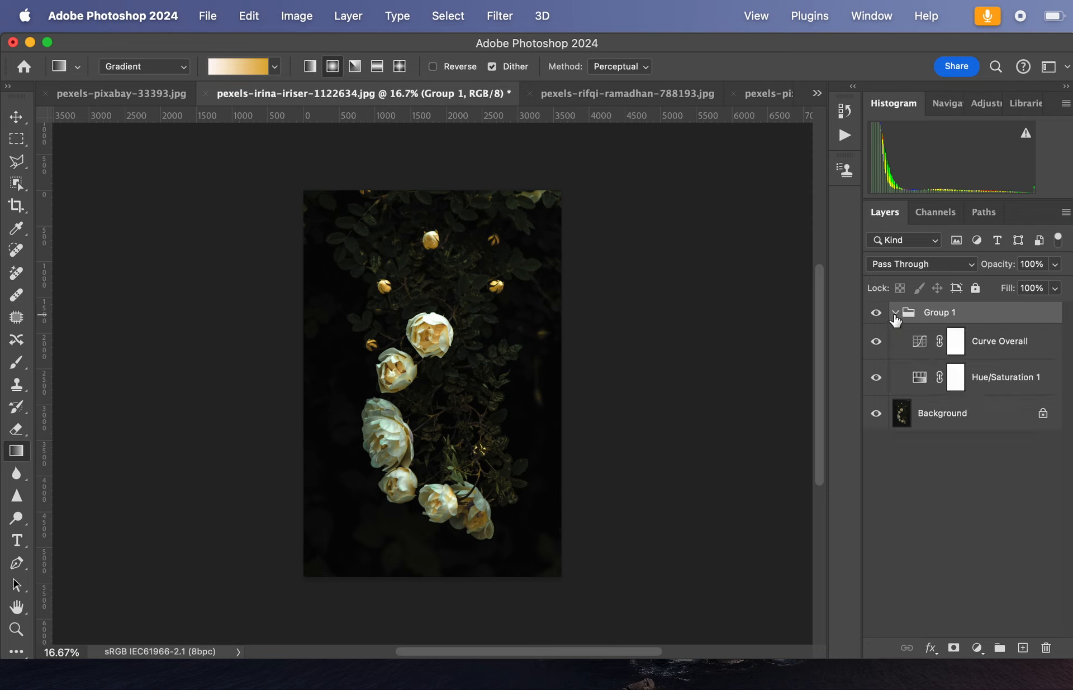
left_click(998, 391)
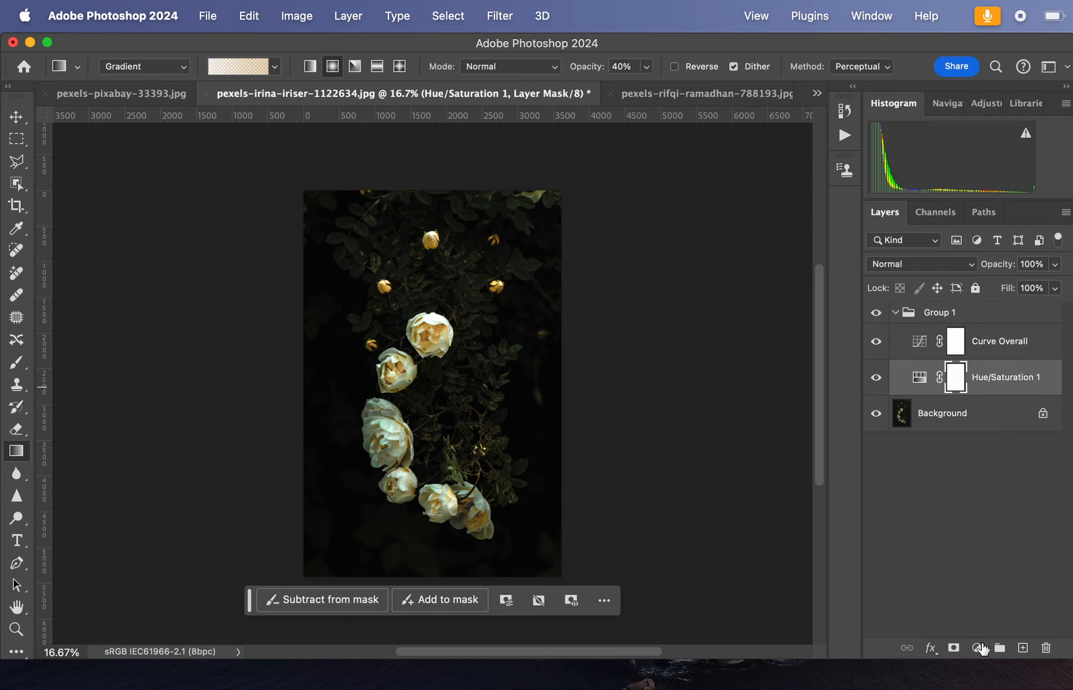
left_click(977, 648)
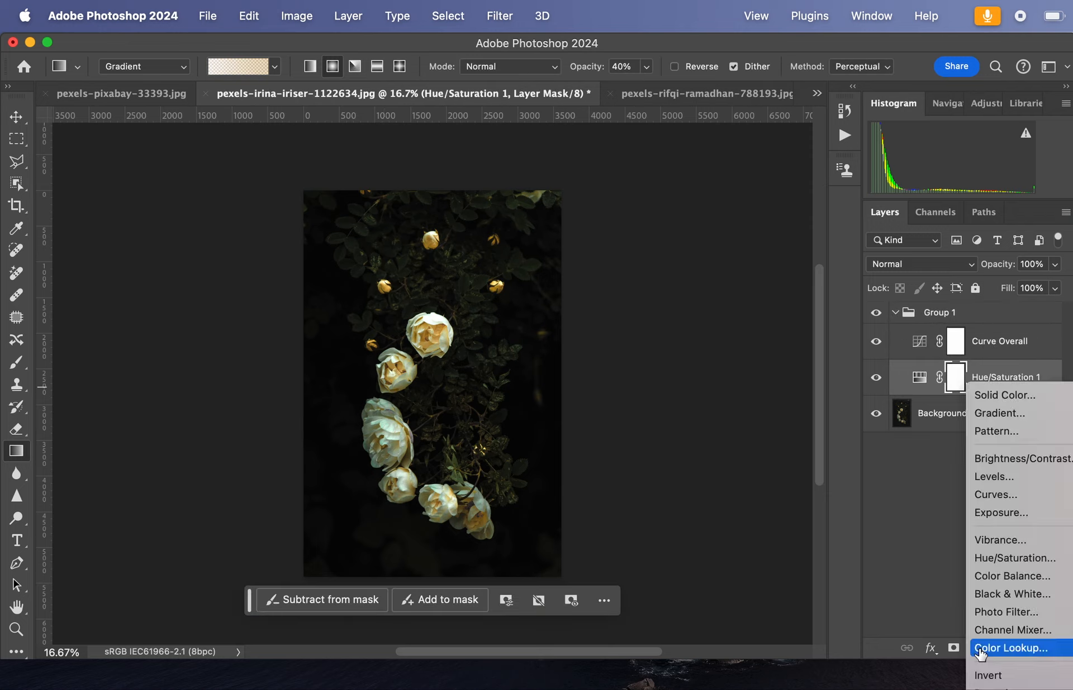
left_click(997, 577)
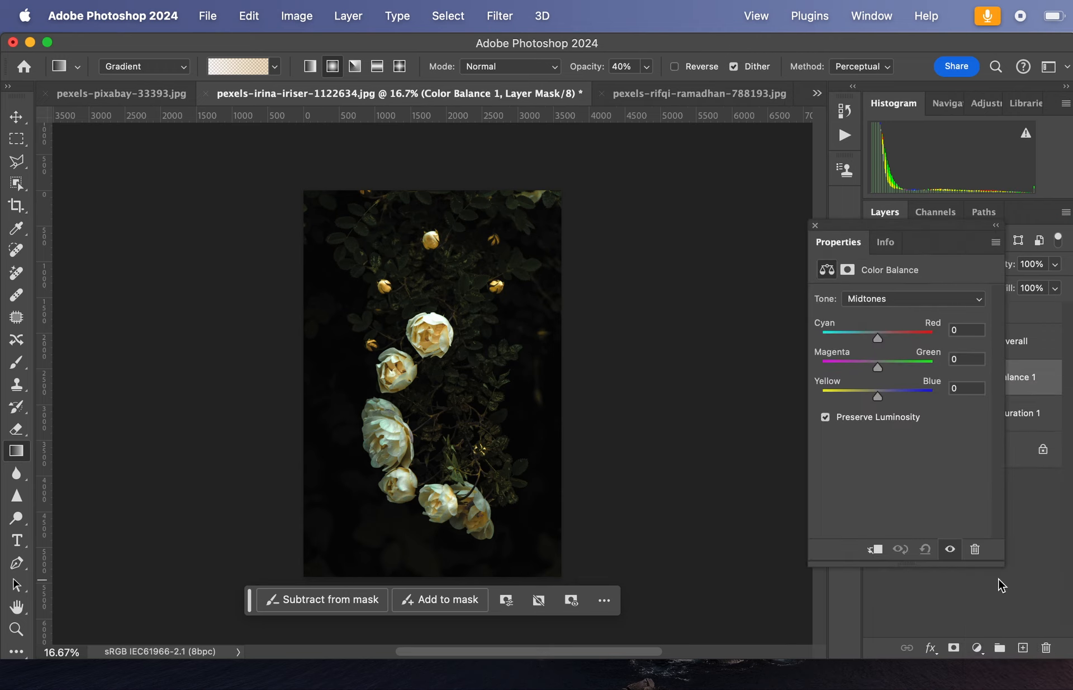
left_click(885, 299)
left_click(876, 316)
left_click_drag(879, 337, 887, 337)
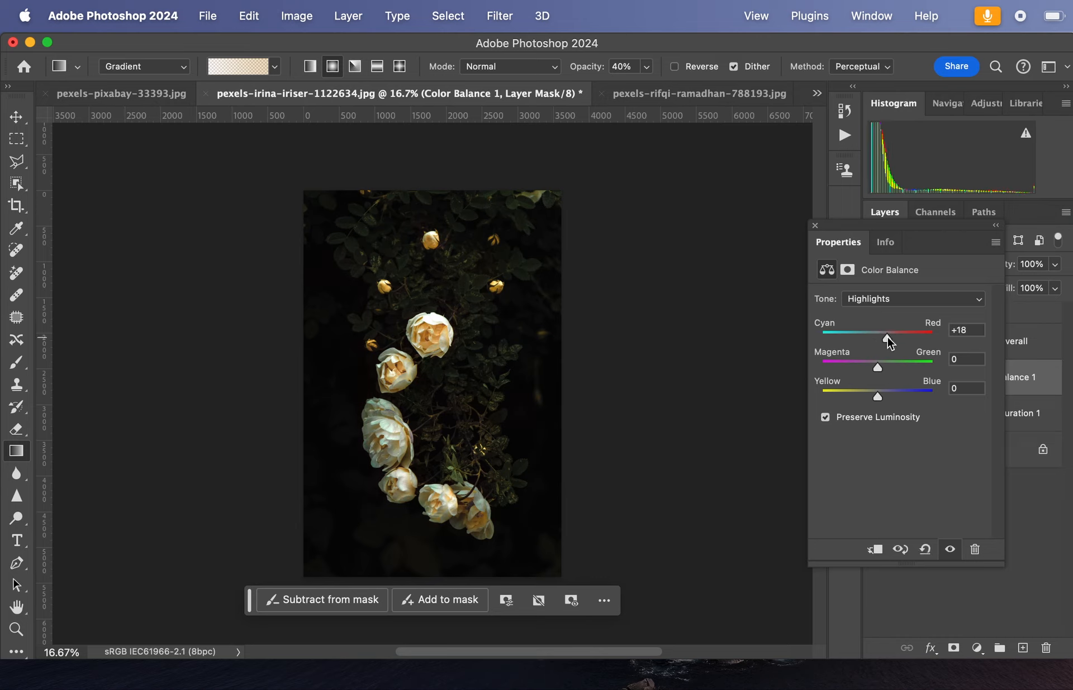
left_click(814, 224)
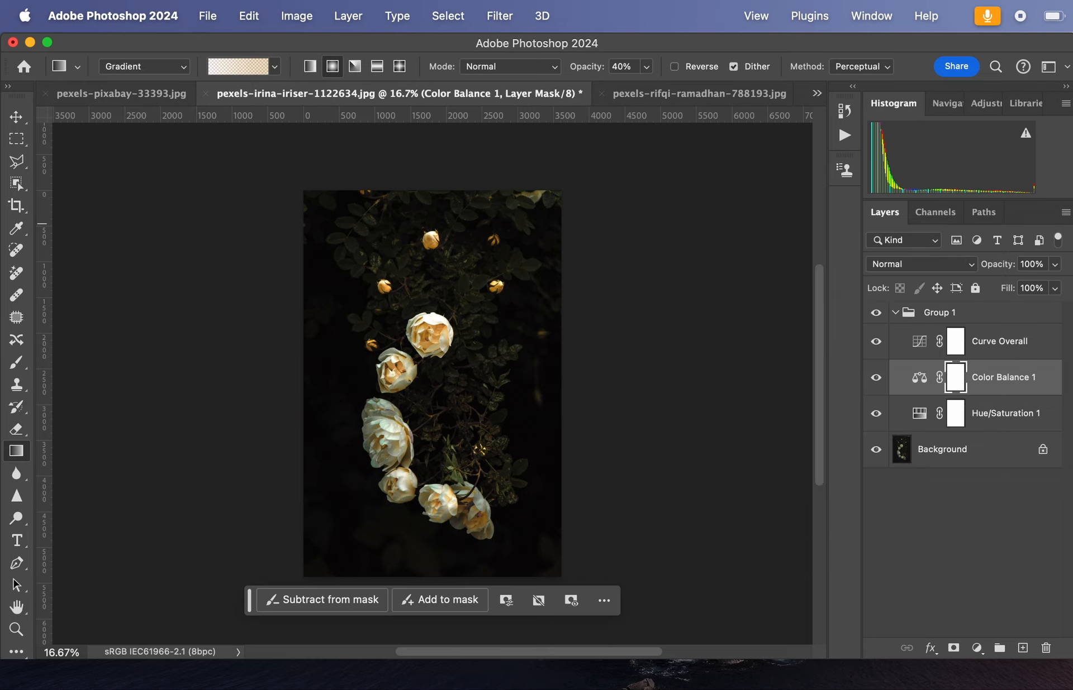
- Rename the Color Balance layer as "CB H + Red"
double_click(976, 378)
type("CB")
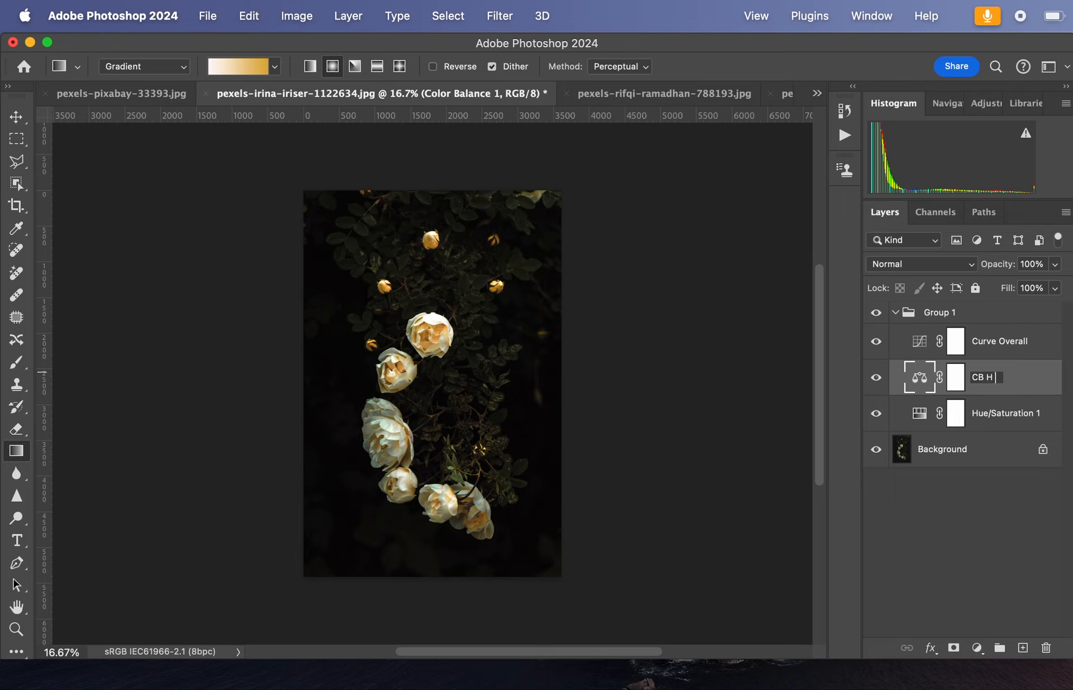
type("H Red")
key("BackSpace")
key("BackSpace")
key("BackSpace")
type("+ RE")
key("BackSpace")
type("ed")
- Check the Color Balance layer's Highlights red setting and rename the layer as "CB H +18 Red"
left_click(915, 387)
double_click(914, 387)
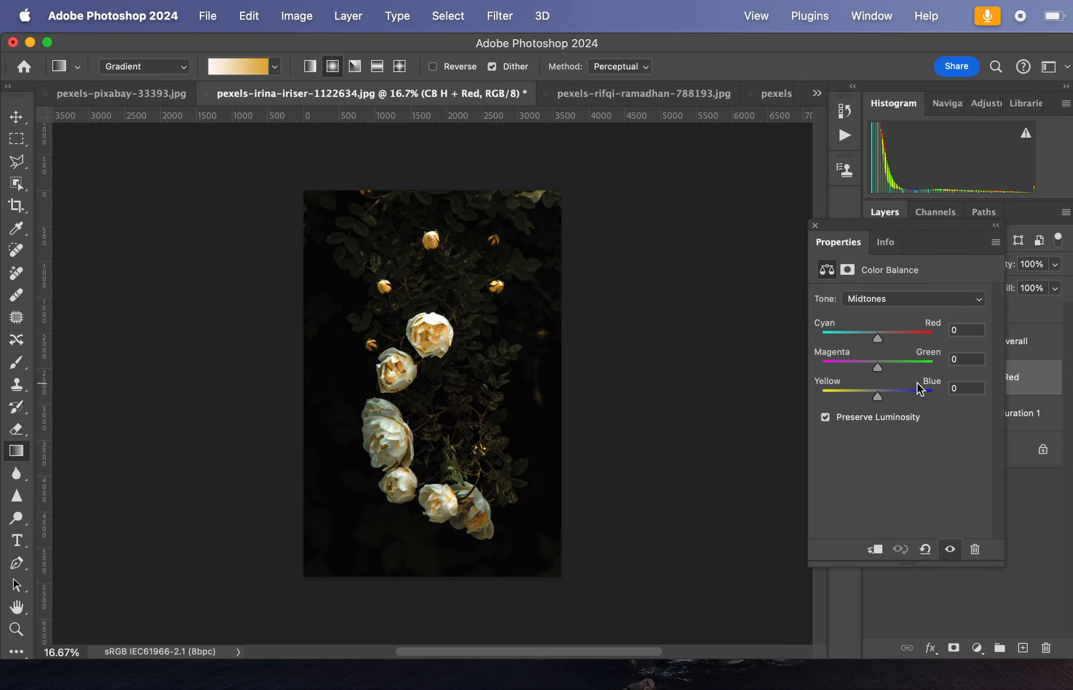
left_click(900, 298)
left_click(897, 316)
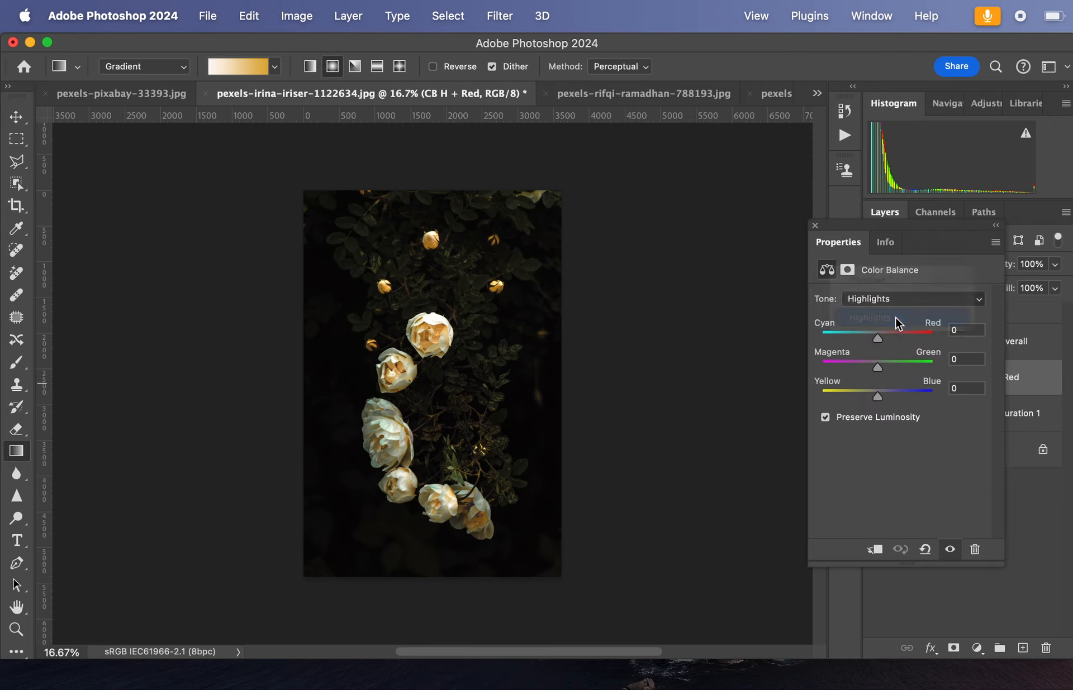
left_click_drag(877, 338, 886, 338)
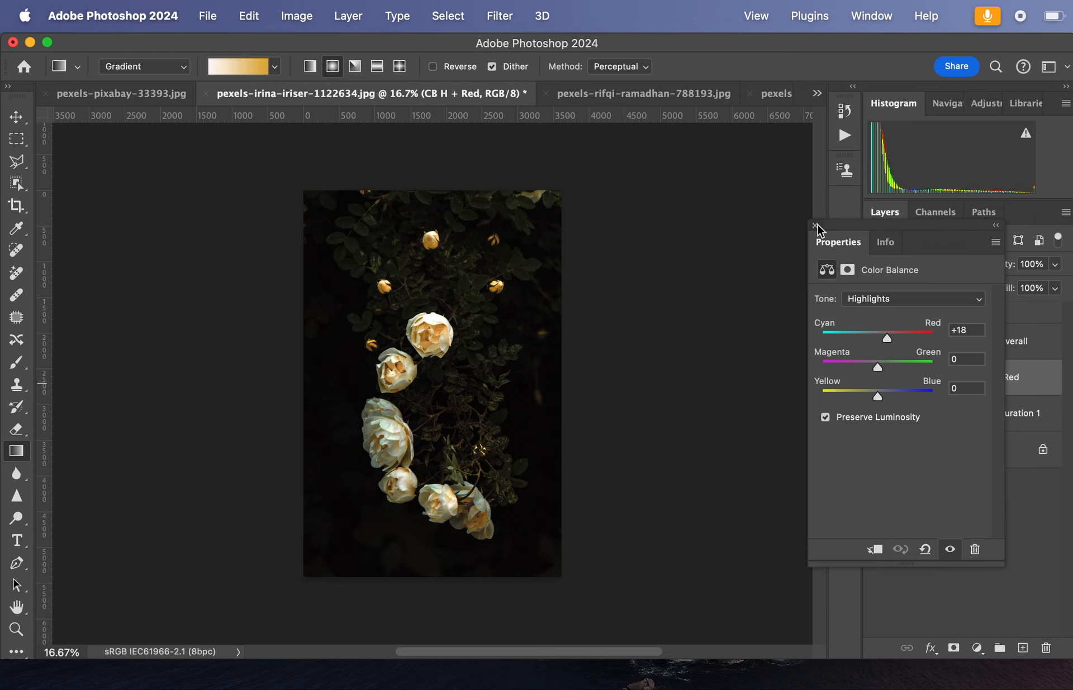
left_click(814, 226)
double_click(1000, 378)
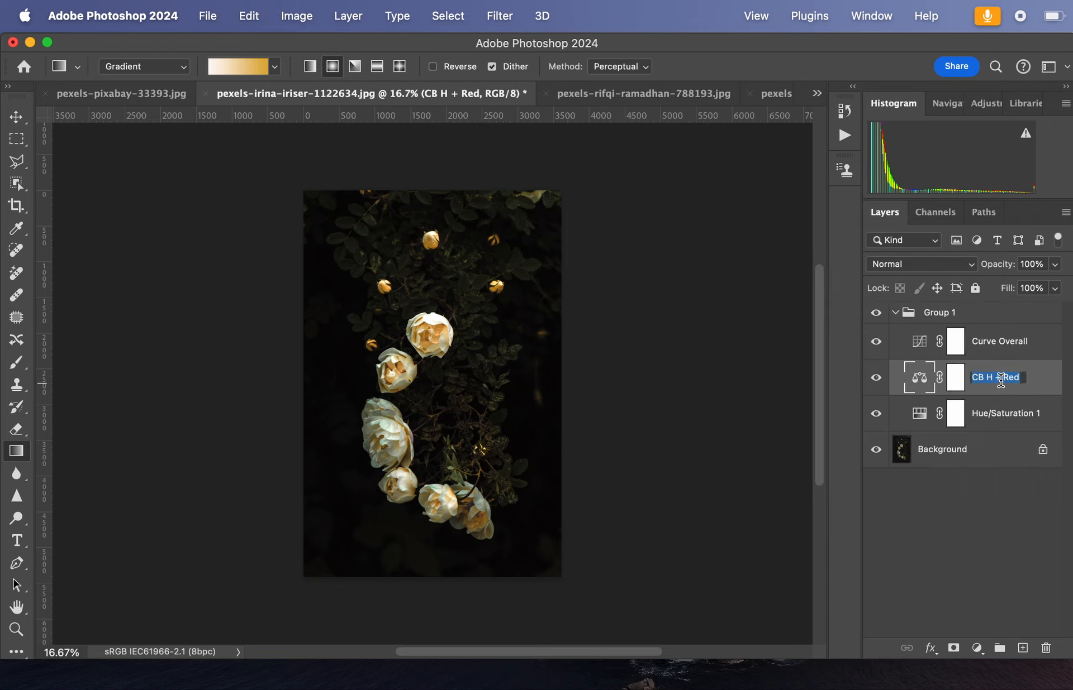
type("18")
key("Return")
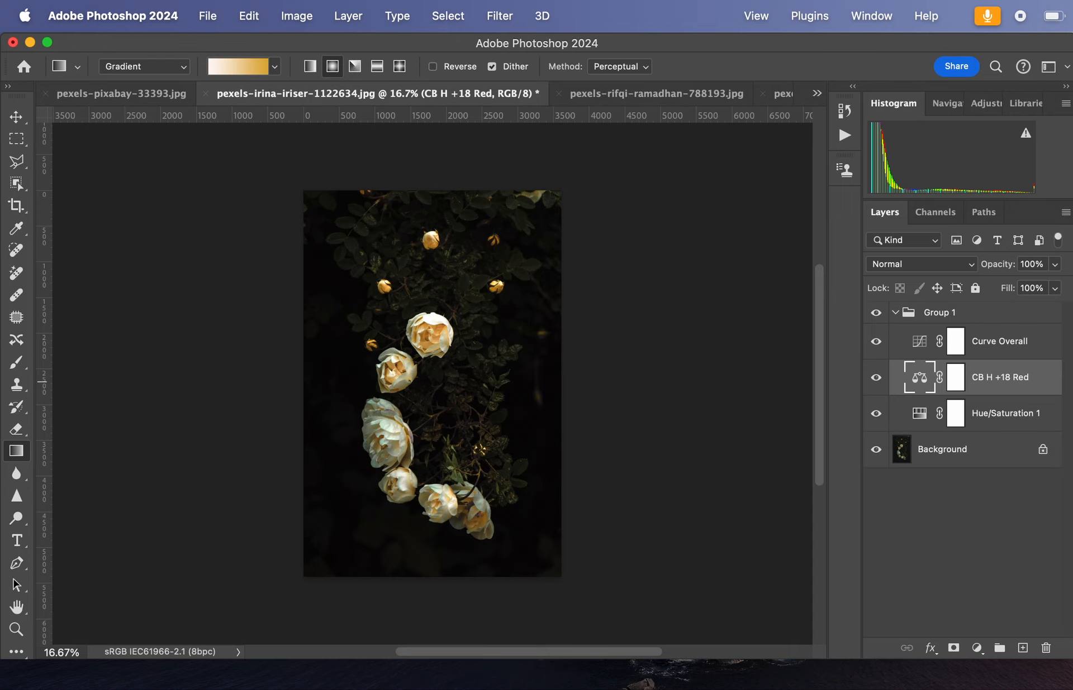
- Check the Reds saturation setting of the Hue/Saturation layer in Group 1
left_click(999, 342)
double_click(993, 418)
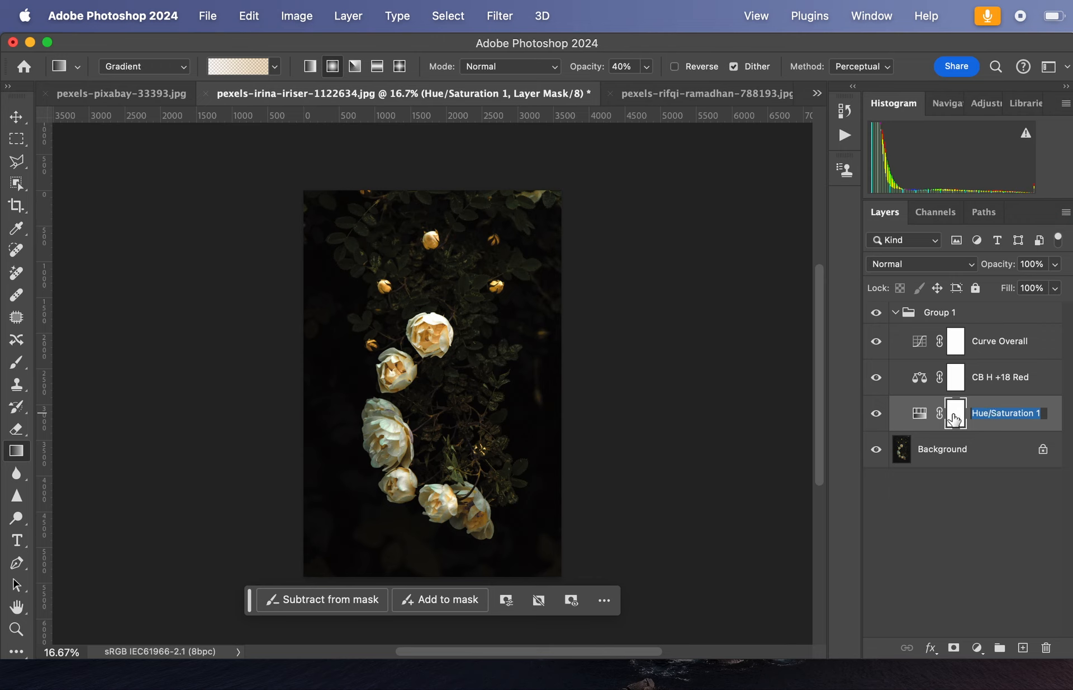
double_click(918, 413)
left_click(896, 323)
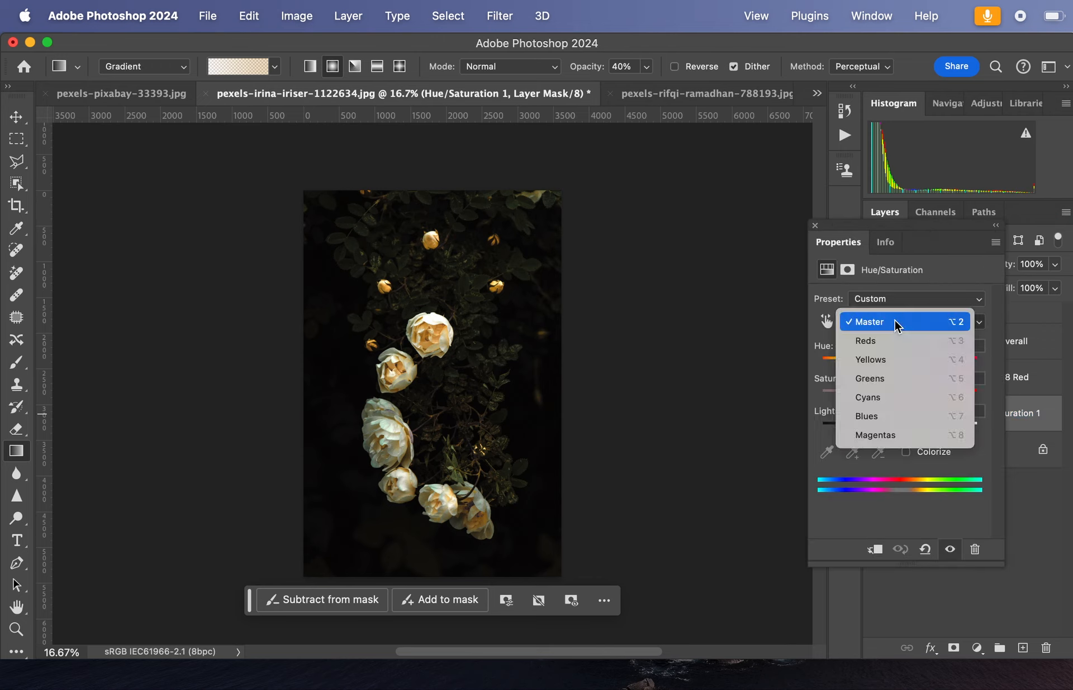
left_click(885, 340)
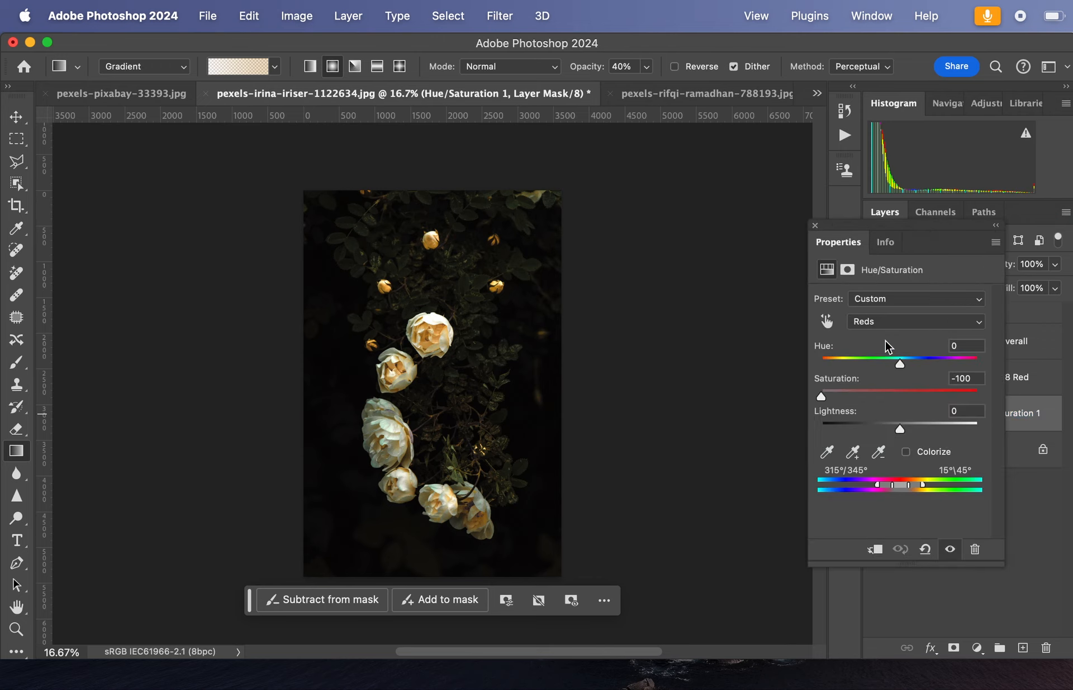
left_click(1048, 382)
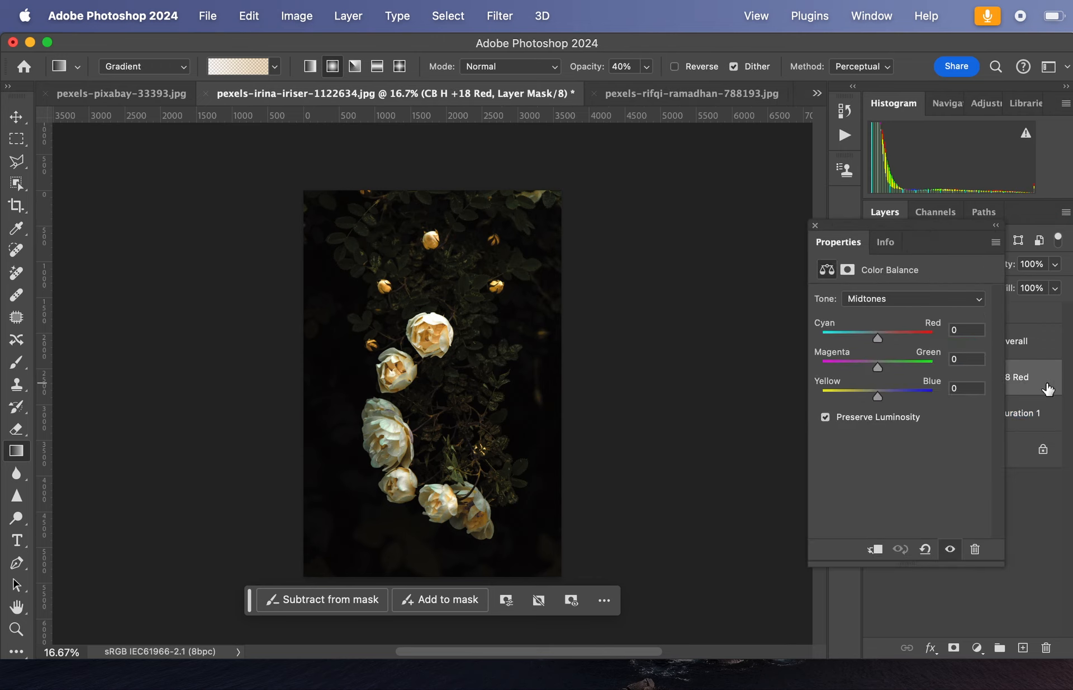
left_click(814, 225)
- Rename the Hue/Saturation layer as "HS -100 Red"
double_click(983, 414)
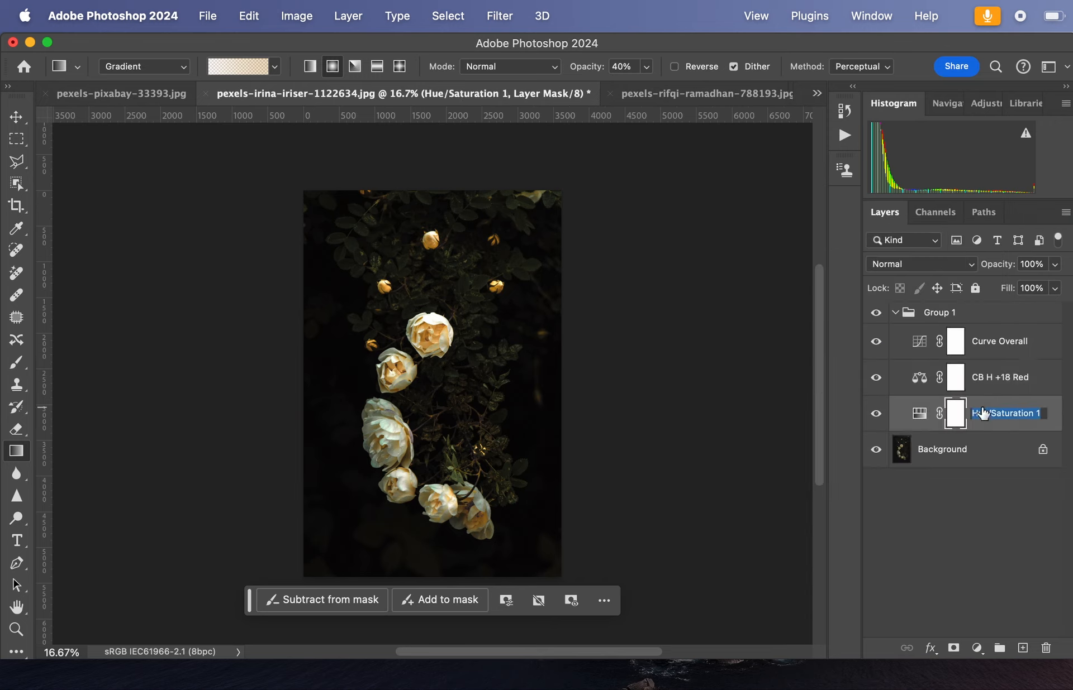
key("Escape")
double_click(985, 412)
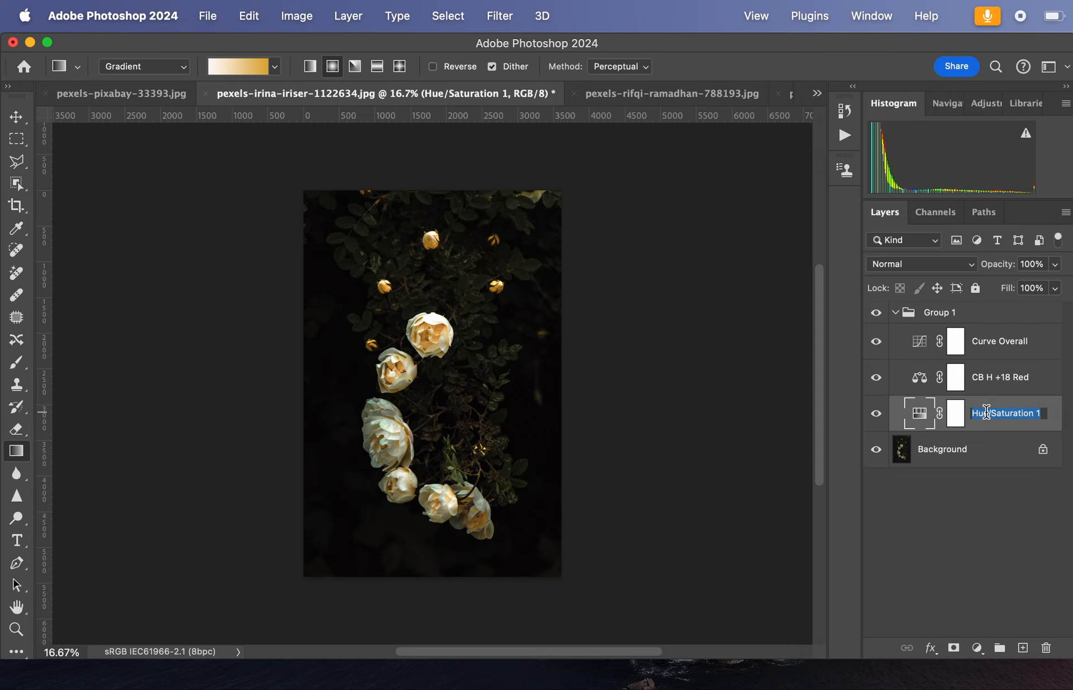
type("HS")
type(" 100")
type("%")
key("BackSpace")
key("BackSpace")
key("BackSpace")
key("BackSpace")
key("BackSpace")
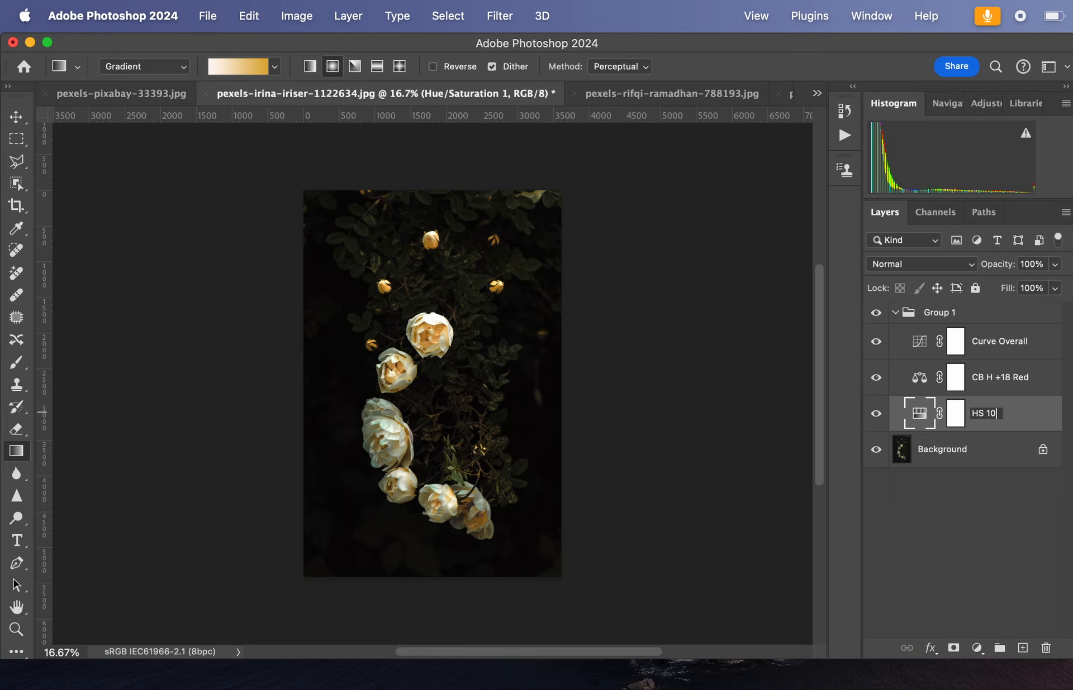
type("-100 Red")
key("Return")
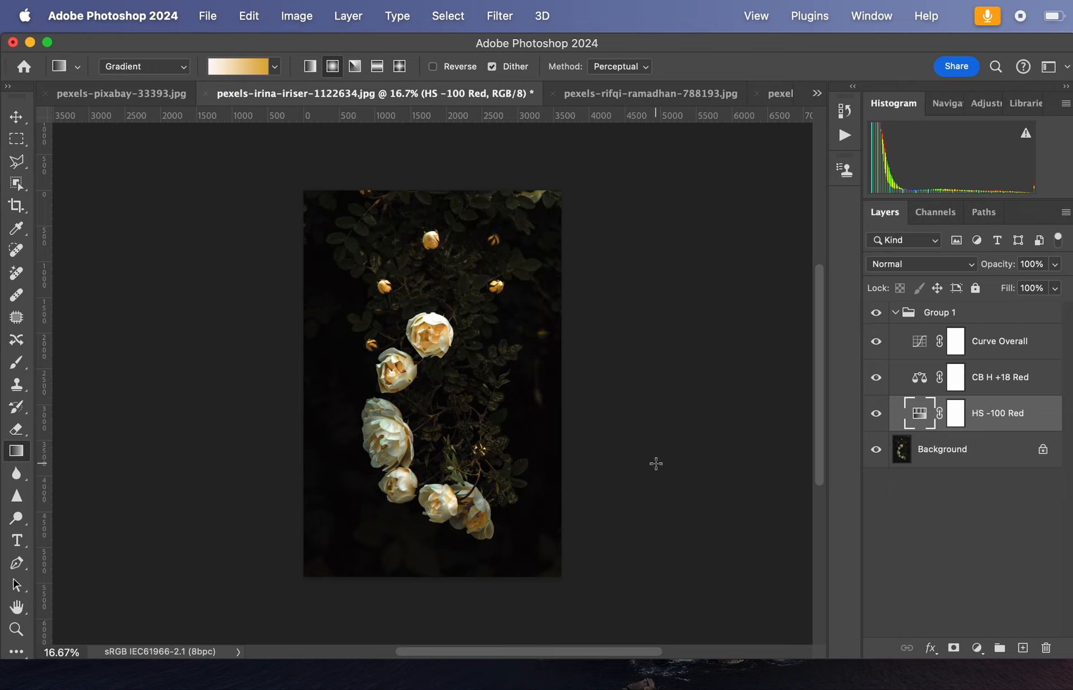
- Collapse Group 1, rename it as "Global", and compare the white rose photo with and without the group
left_click(894, 312)
left_click(941, 312)
double_click(940, 312)
type("Global")
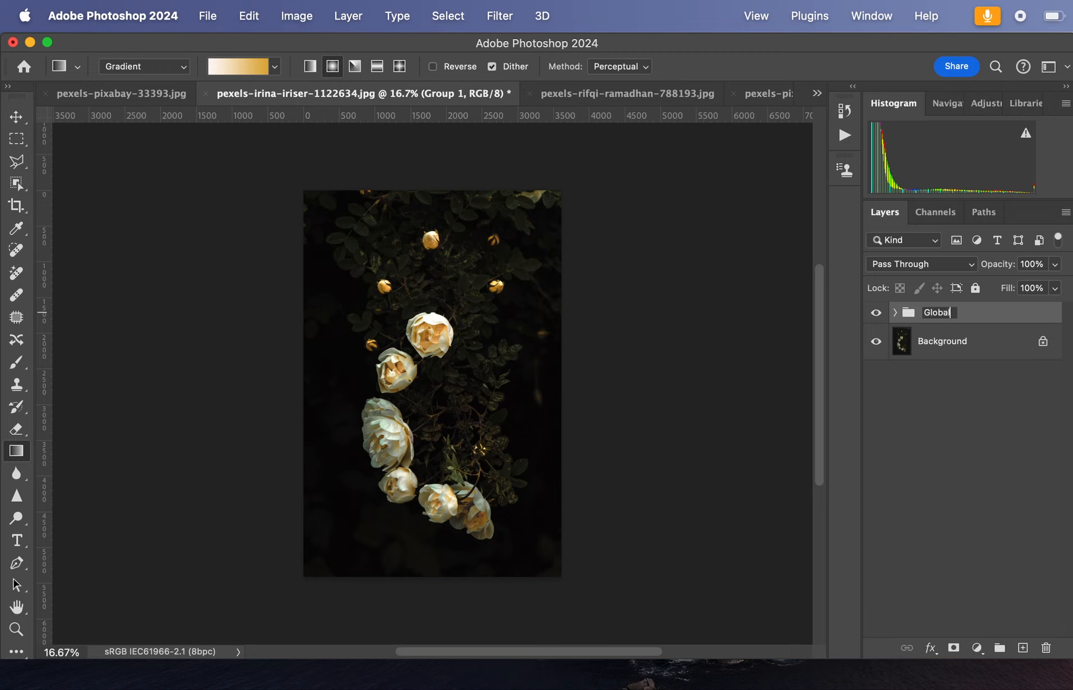
key("Return")
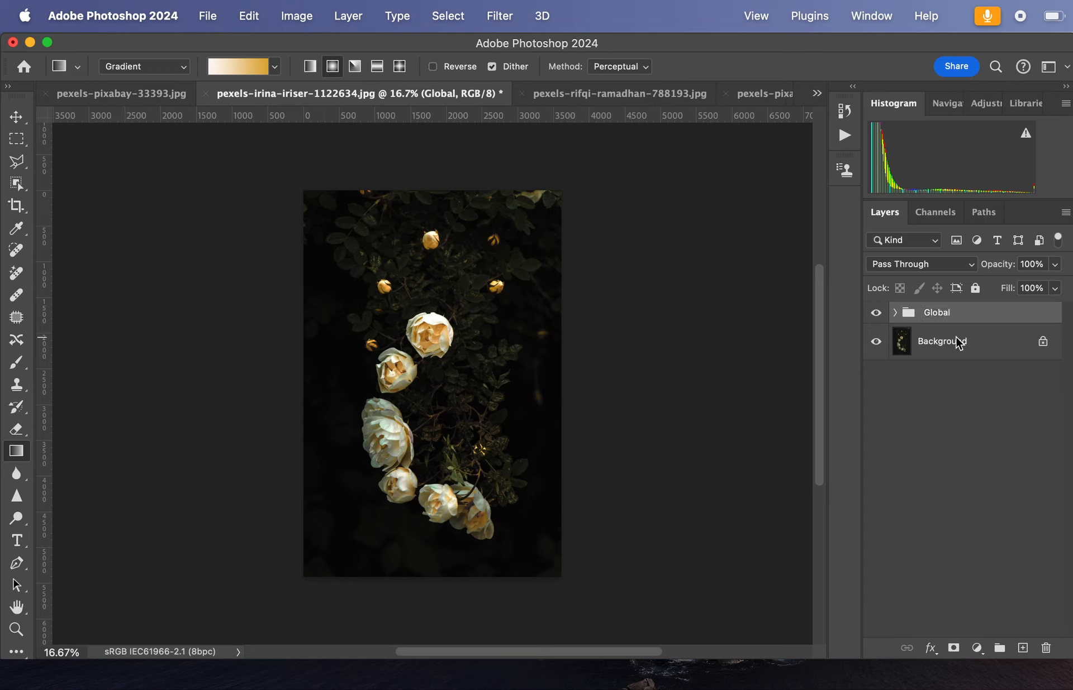
left_click(876, 313)
left_click(875, 312)
- Close the white rose and blue hydrangea photos without saving their changes
left_click(205, 94)
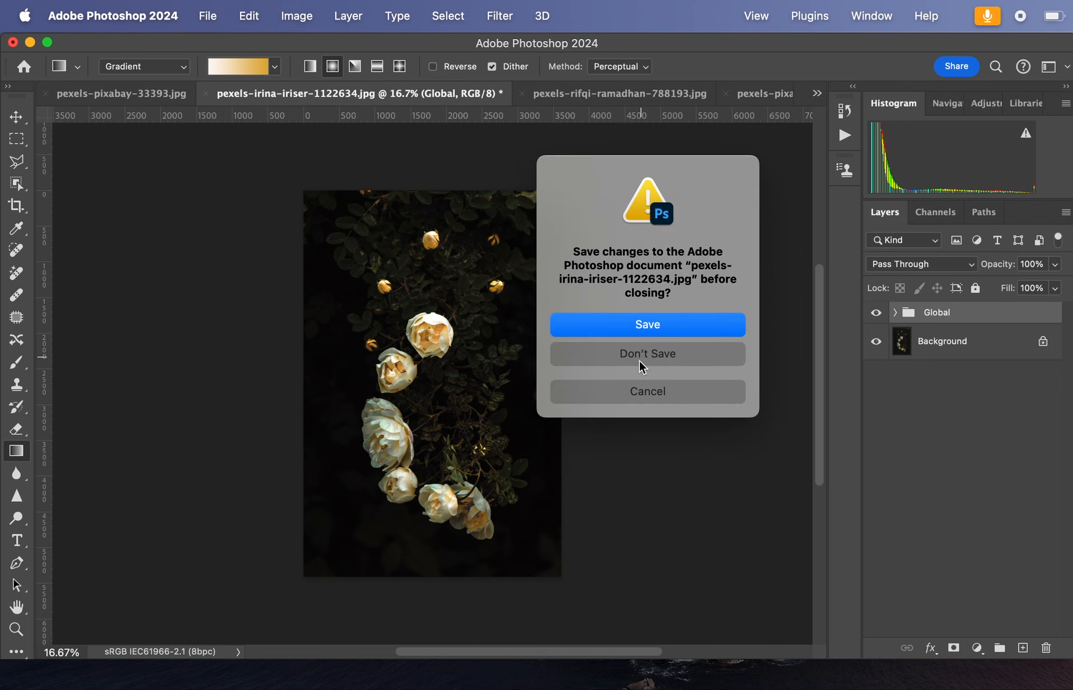
left_click(635, 360)
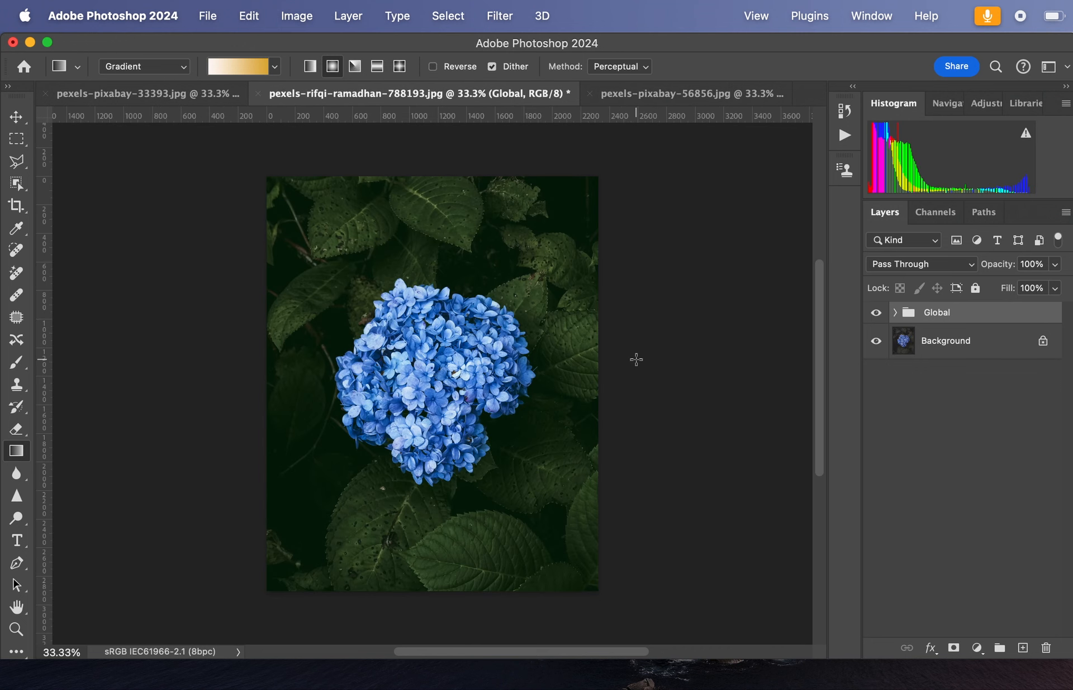
left_click(258, 93)
left_click(682, 351)
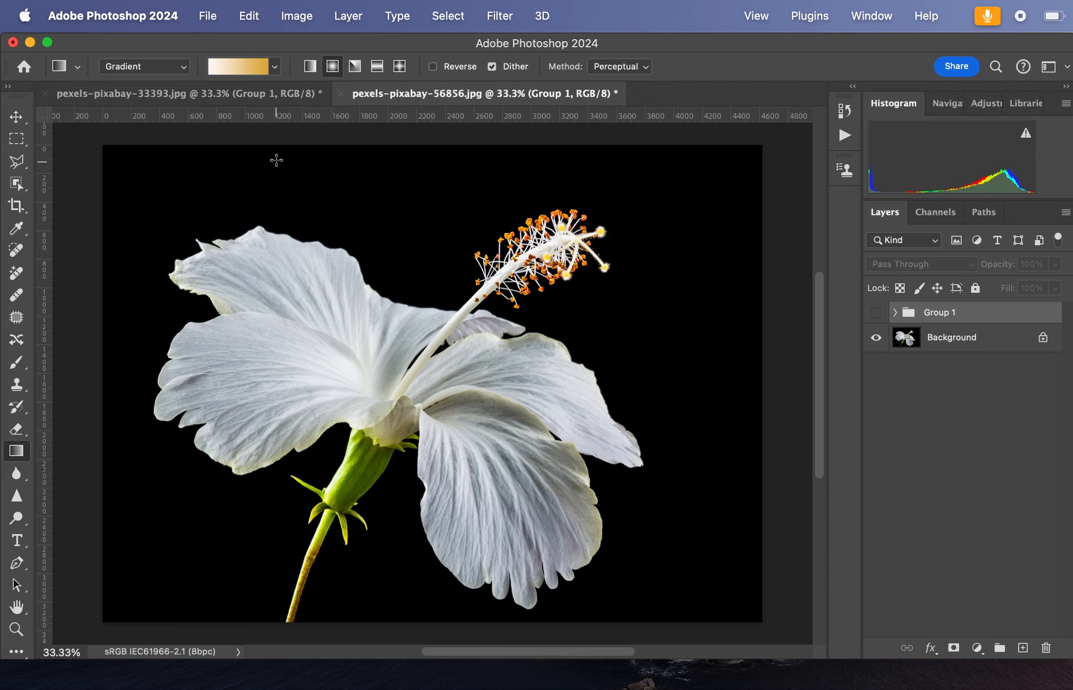
- View the bird of paradise photo, then compare the white hibiscus photo with and without Group 1
left_click(218, 96)
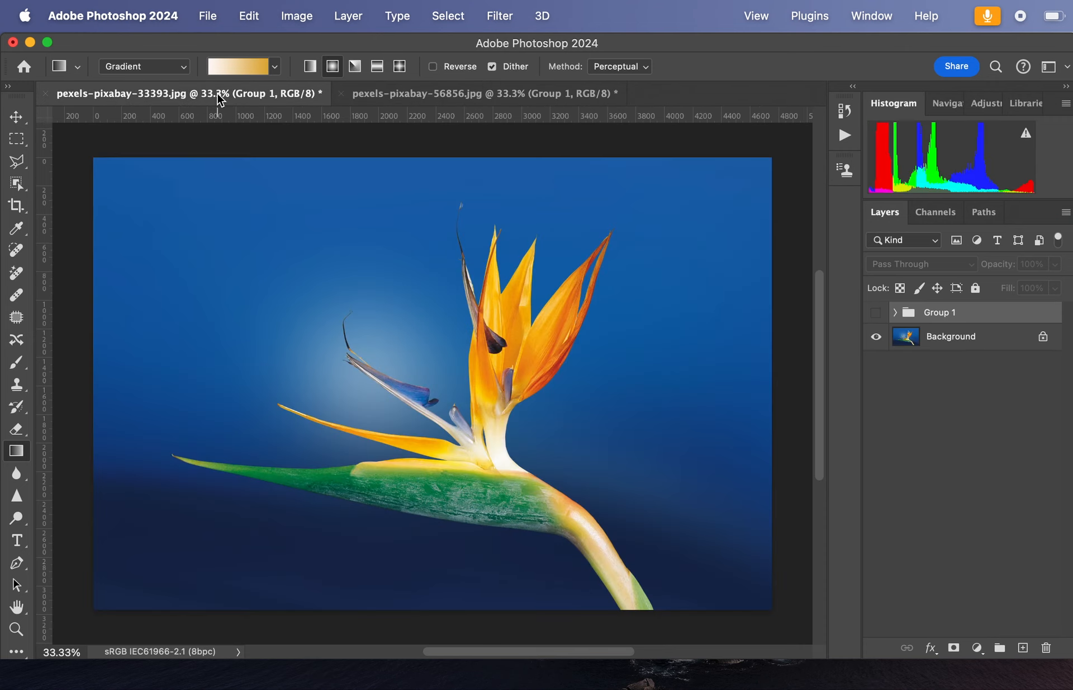
left_click(430, 94)
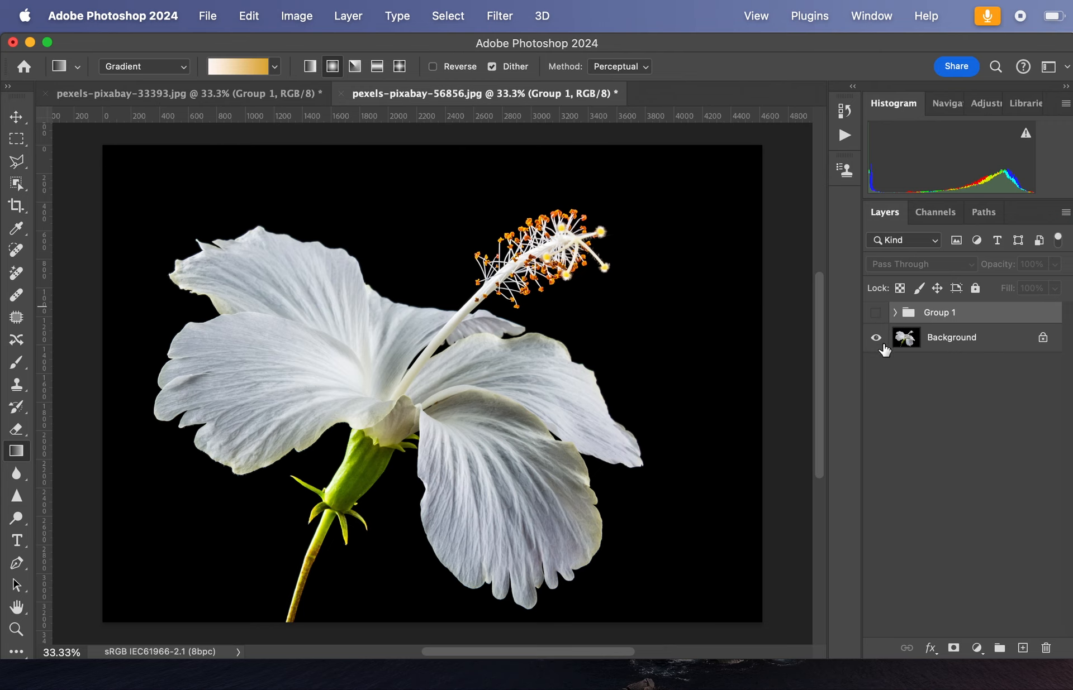
left_click(875, 314)
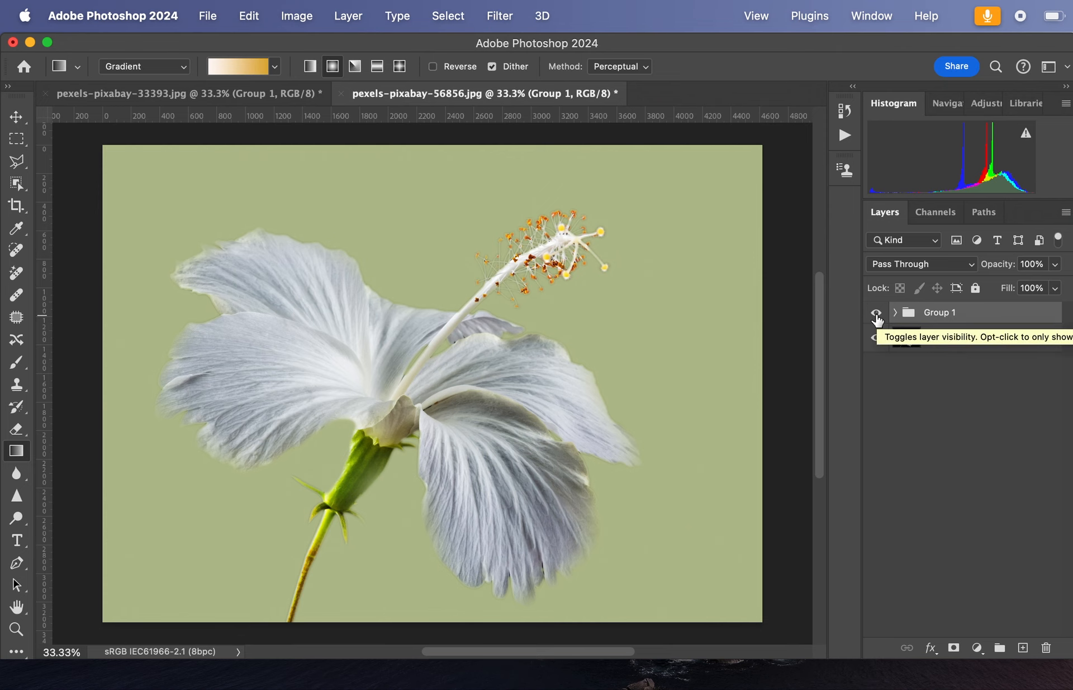
left_click(875, 314)
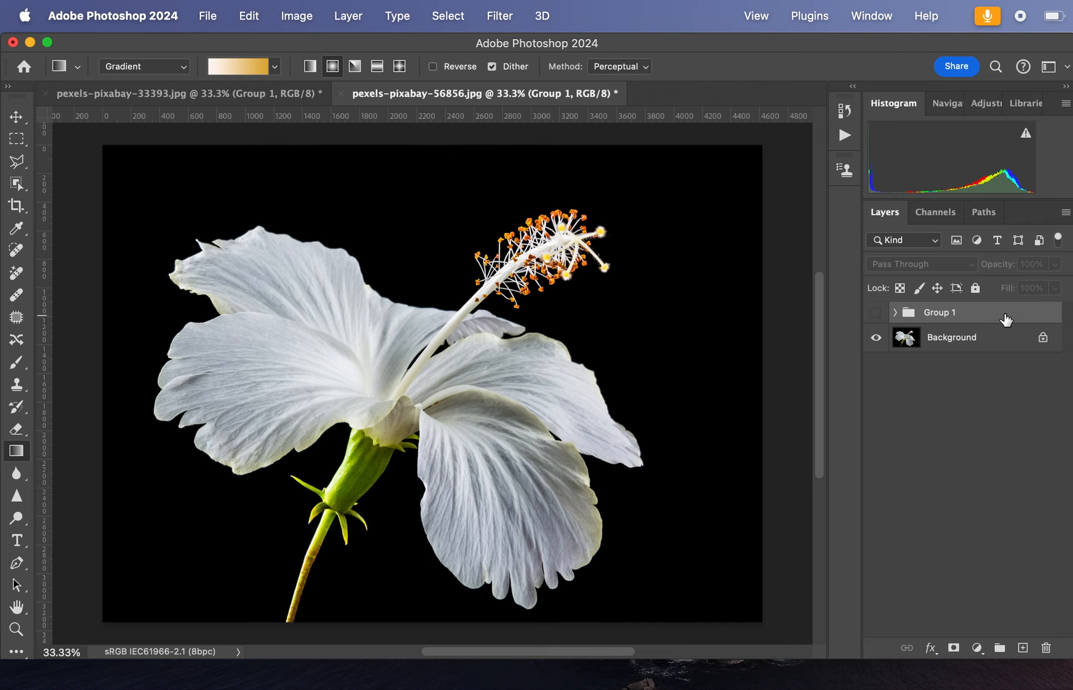
- Delete Group 1 from the hibiscus photo, duplicate the Background layer, and hide the original
left_click_drag(1003, 322, 1047, 648)
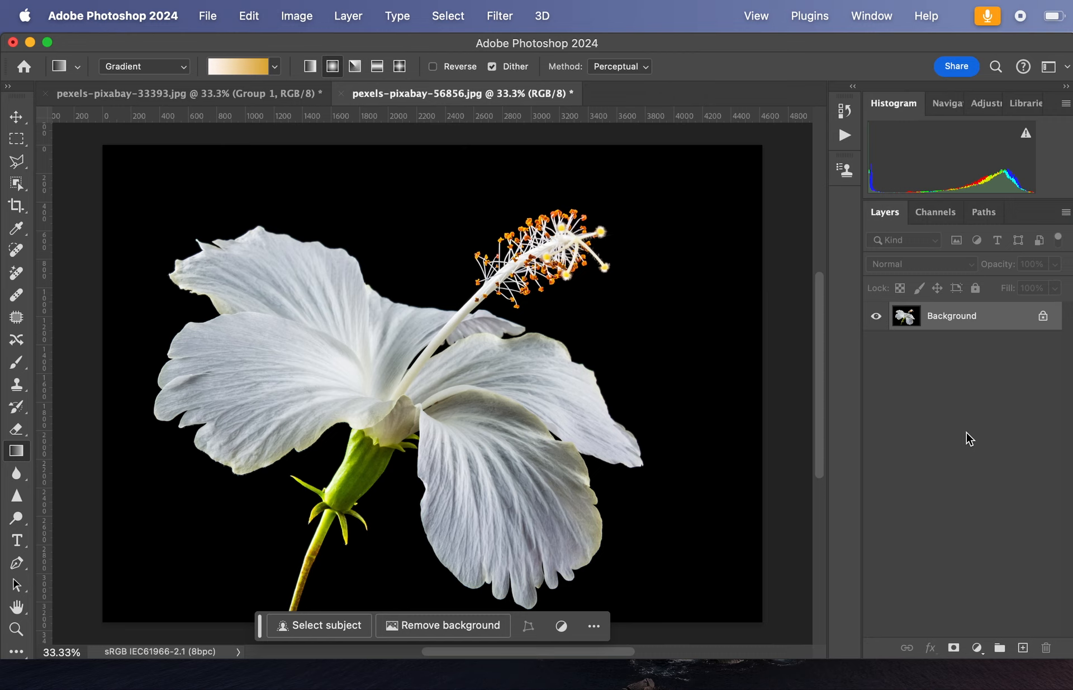
key("cmd+j")
left_click(876, 345)
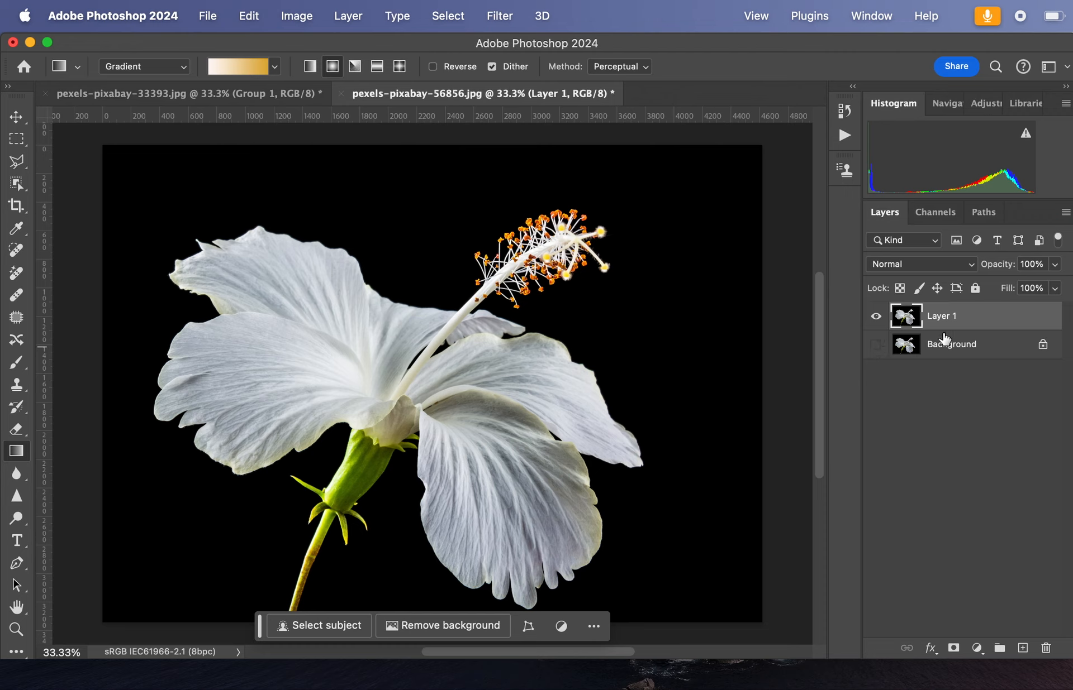
- Select the whole hibiscus flower and stem on Layer 1 with the Object Selection tool
left_click(16, 188)
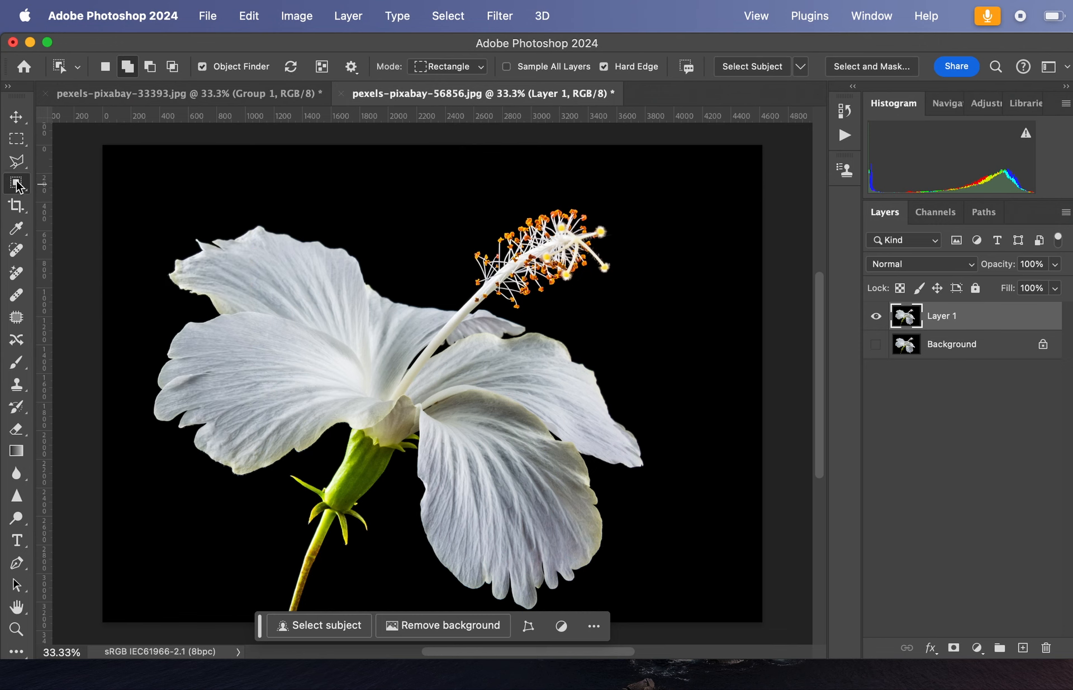
right_click(17, 183)
left_click(72, 183)
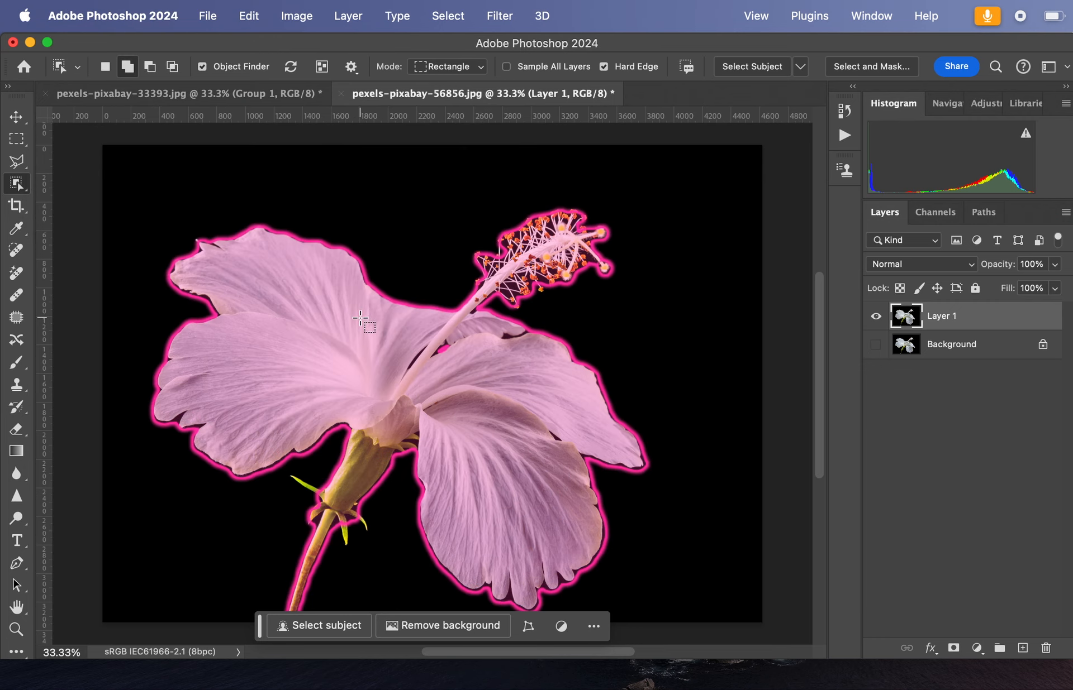
left_click(360, 318)
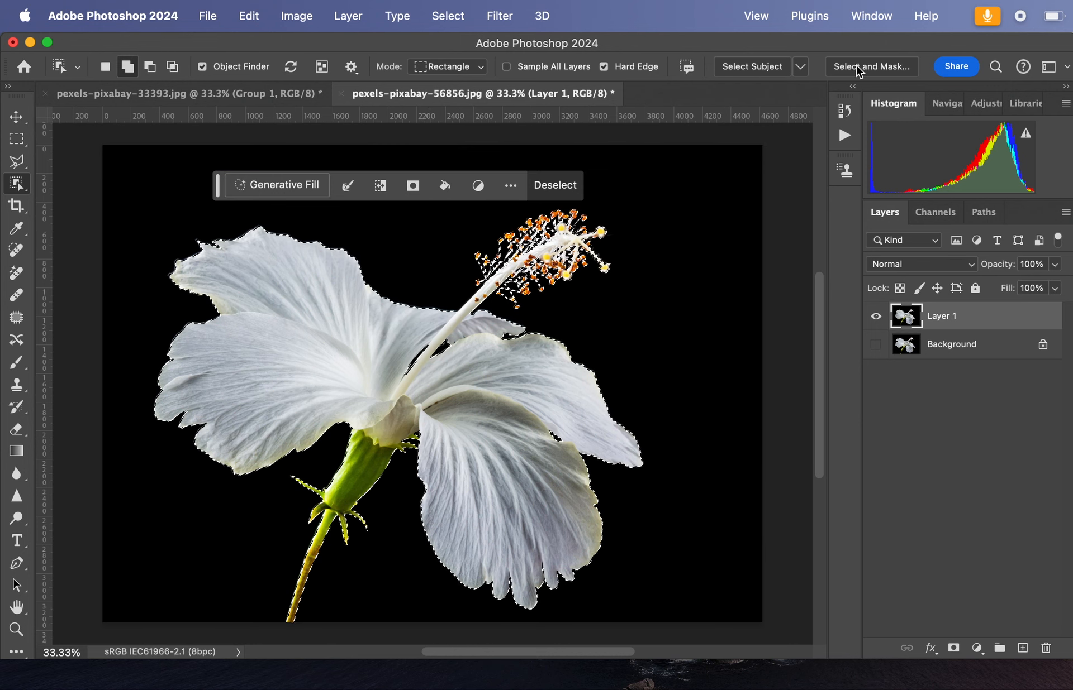
- Open the flower selection in Select and Mask and set its output to New Layer with Layer Mask
left_click(858, 67)
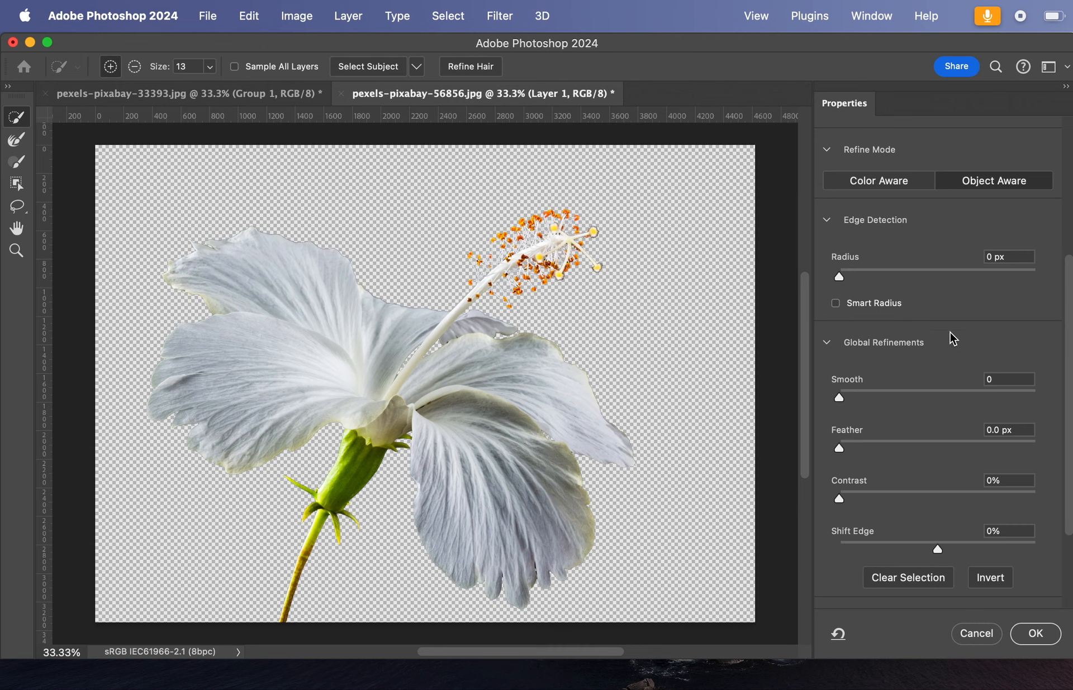
scroll(943, 387, "down", 4)
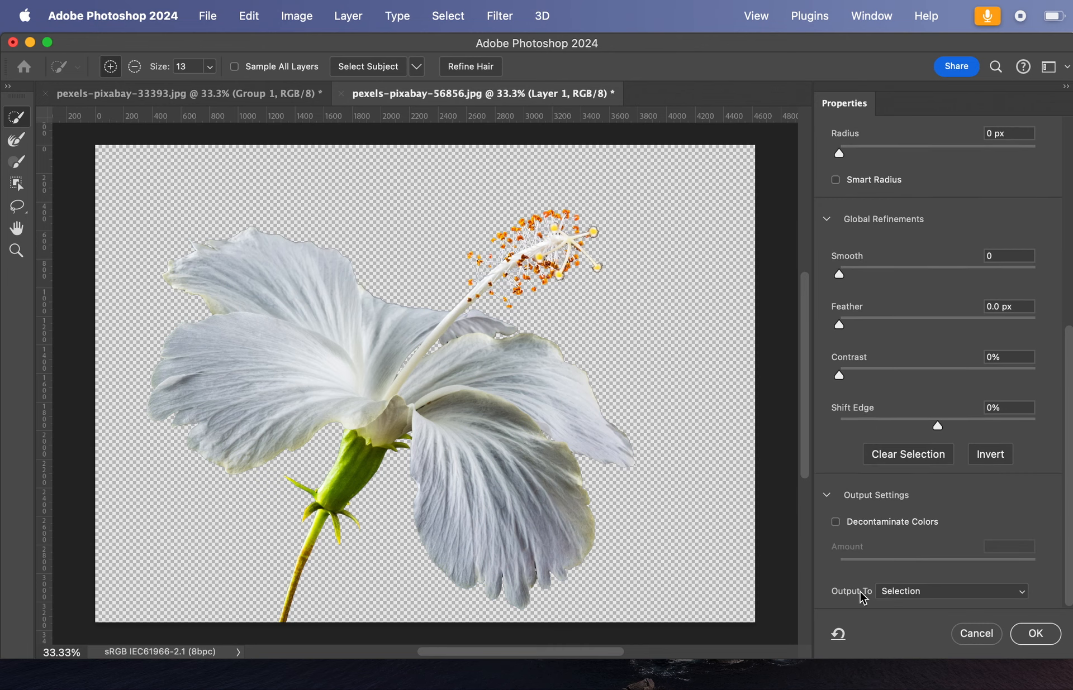
left_click(925, 592)
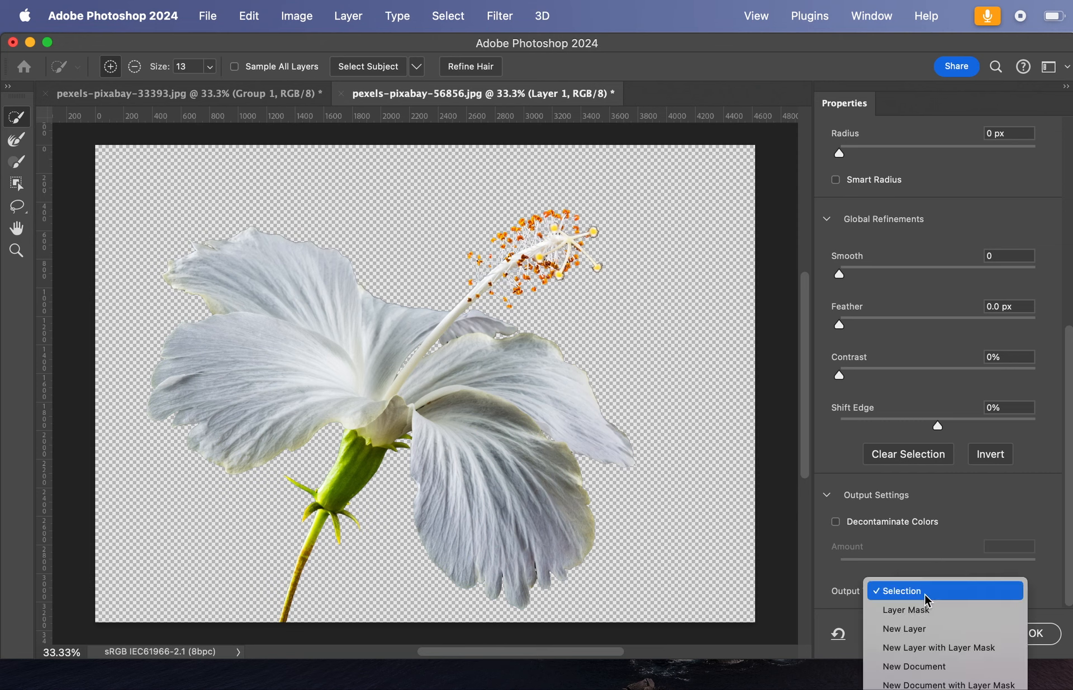
left_click(930, 649)
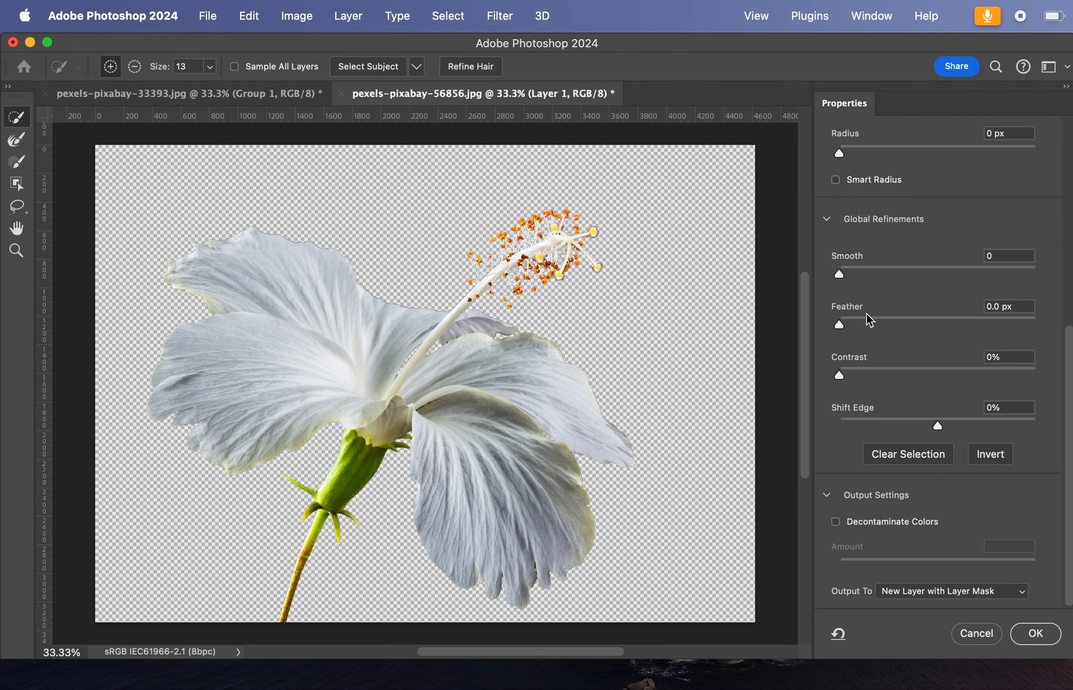
- Refine the flower's edge with Smooth 13, Feather 3.4 px and Shift Edge -70%, and output the masked layer
left_click(888, 322)
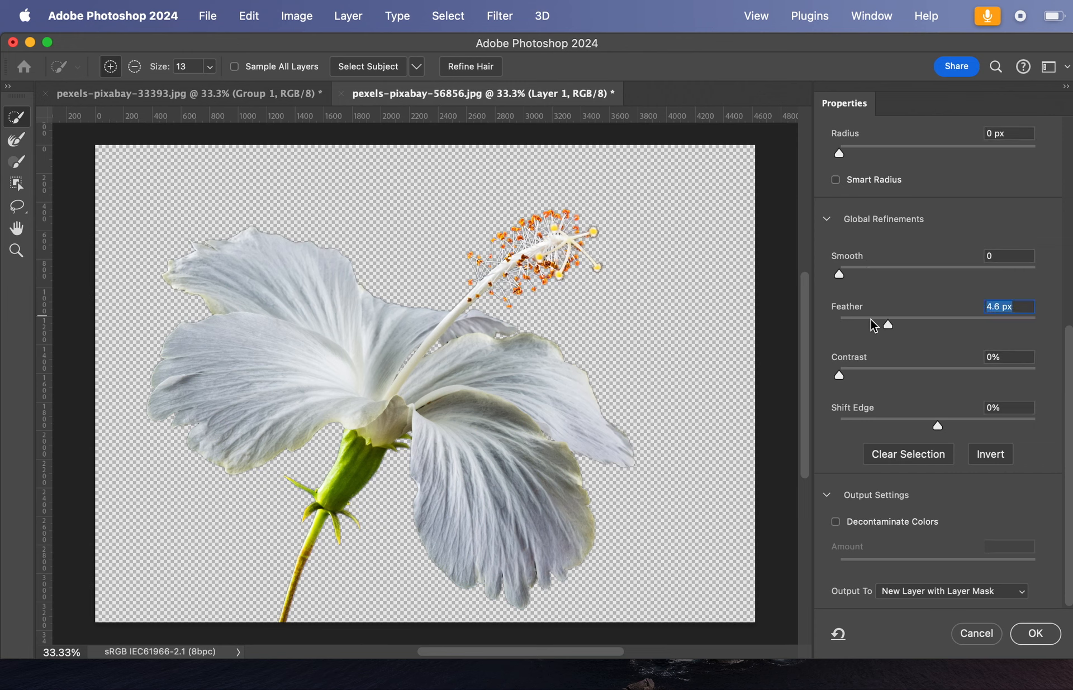
left_click_drag(887, 324, 805, 326)
left_click_drag(839, 274, 865, 276)
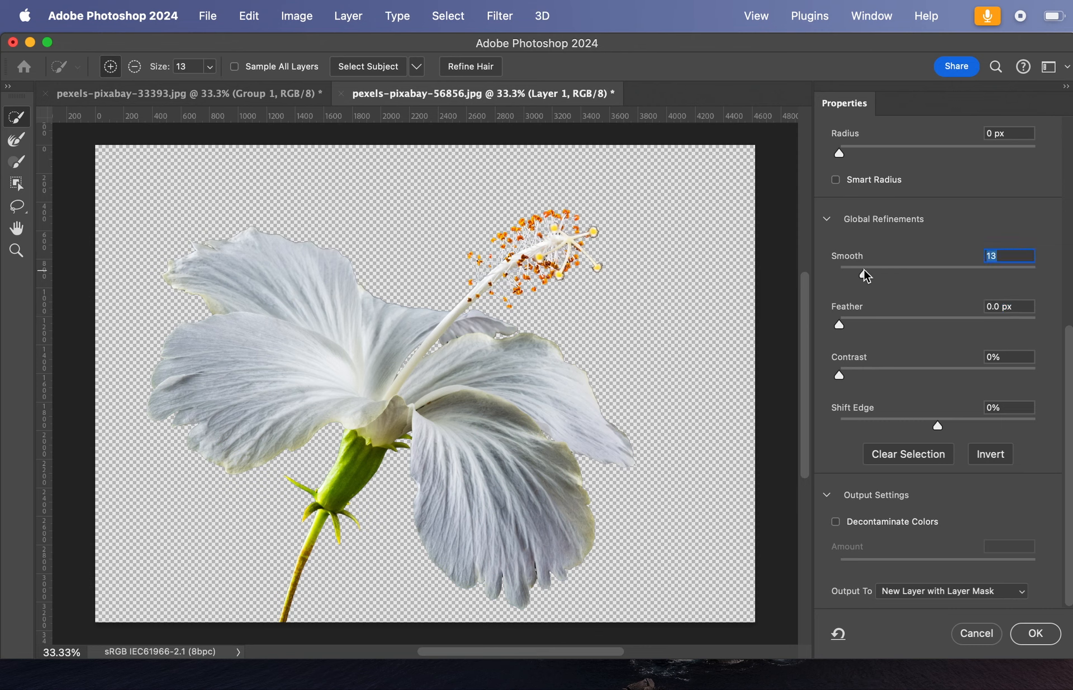
mouse_move(863, 323)
left_mouse_down()
mouse_move(876, 322)
mouse_move(878, 335)
left_mouse_up()
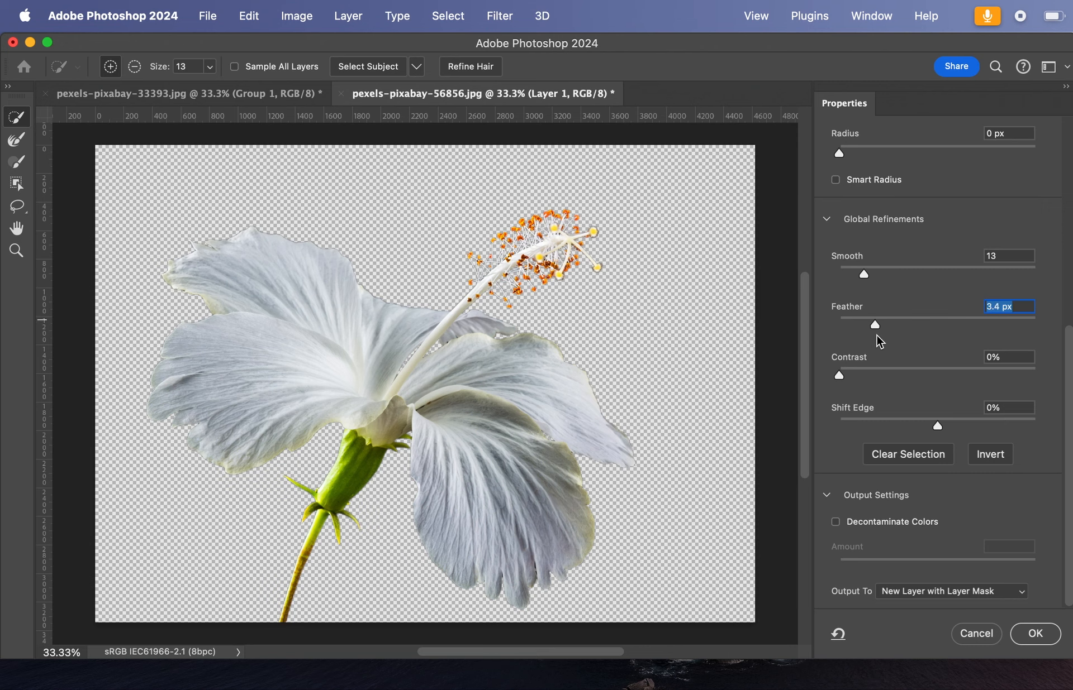
left_click(905, 426)
left_click_drag(903, 428, 869, 426)
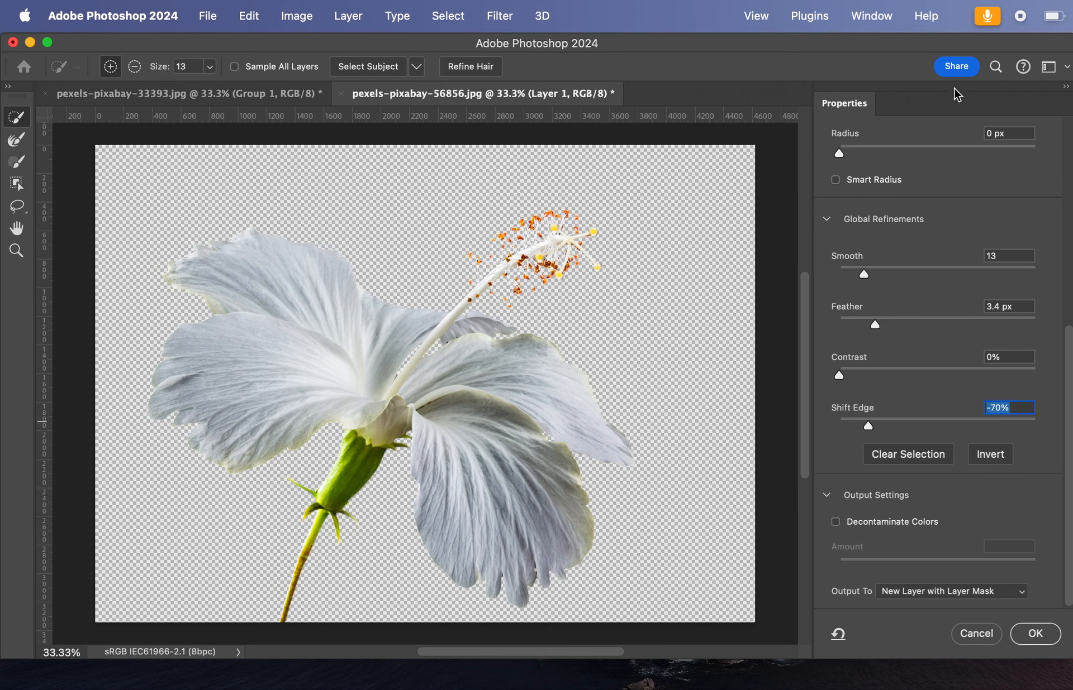
left_click(1048, 639)
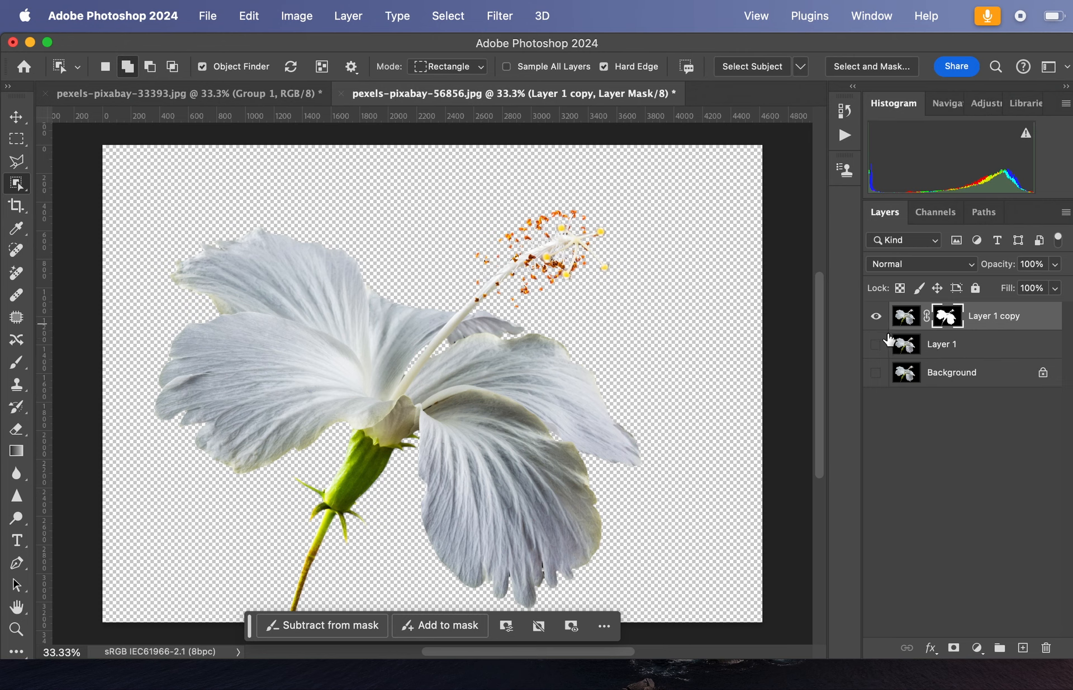
- Compare the flower cutout with Layer 1 shown and hidden, and make Layer 1 the active layer
left_click(876, 345)
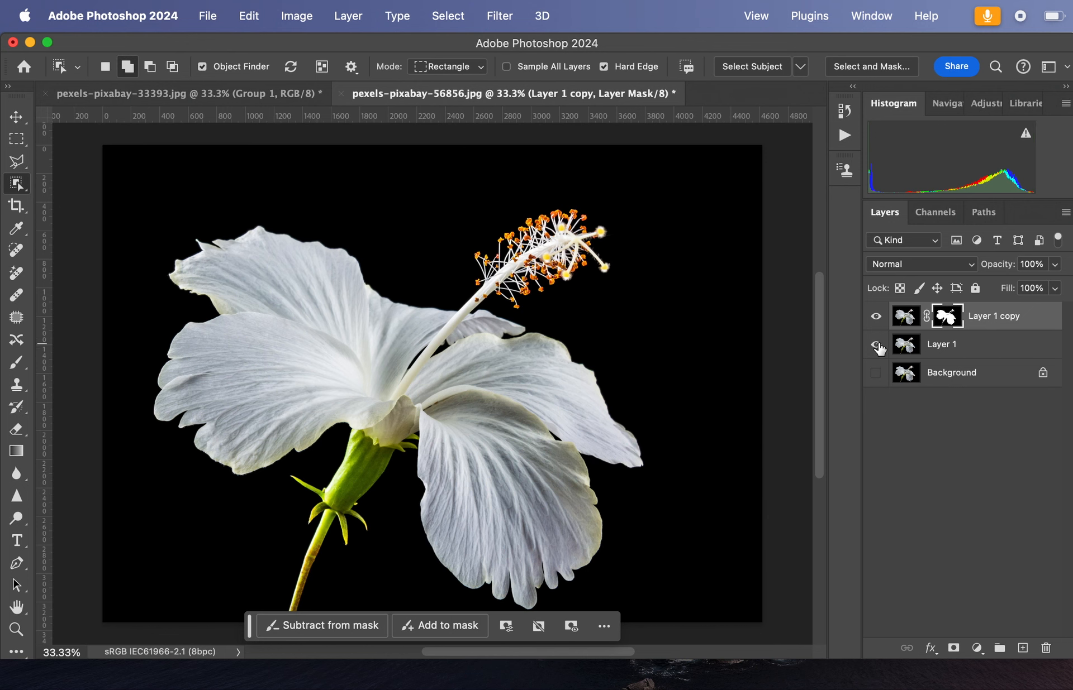
left_click(876, 345)
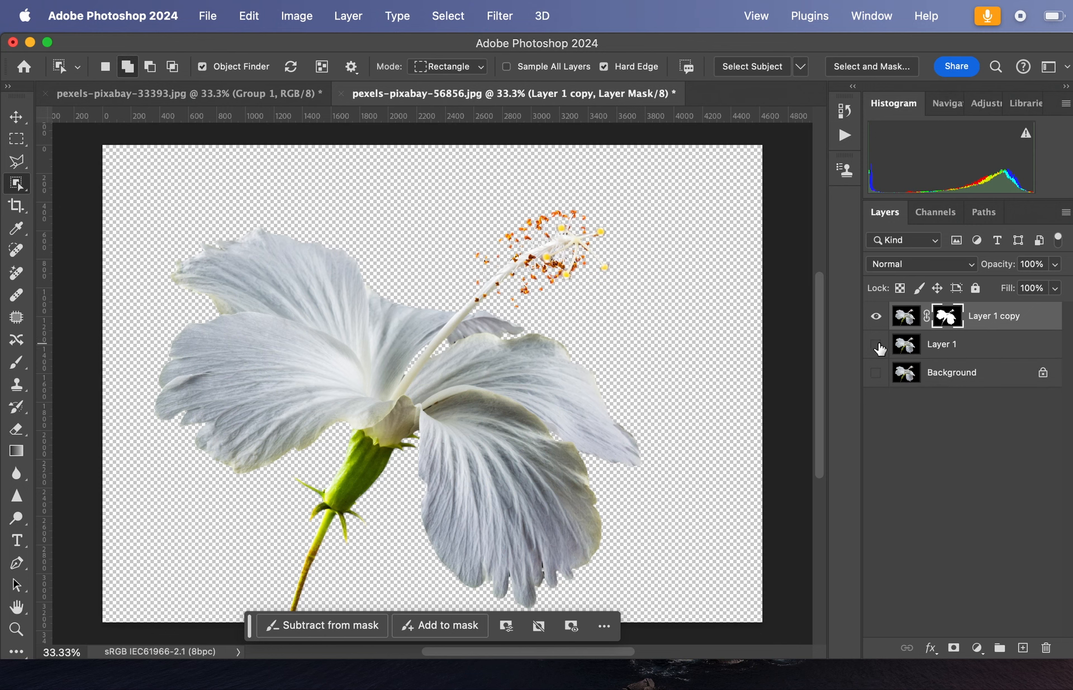
left_click(966, 350)
left_click(976, 648)
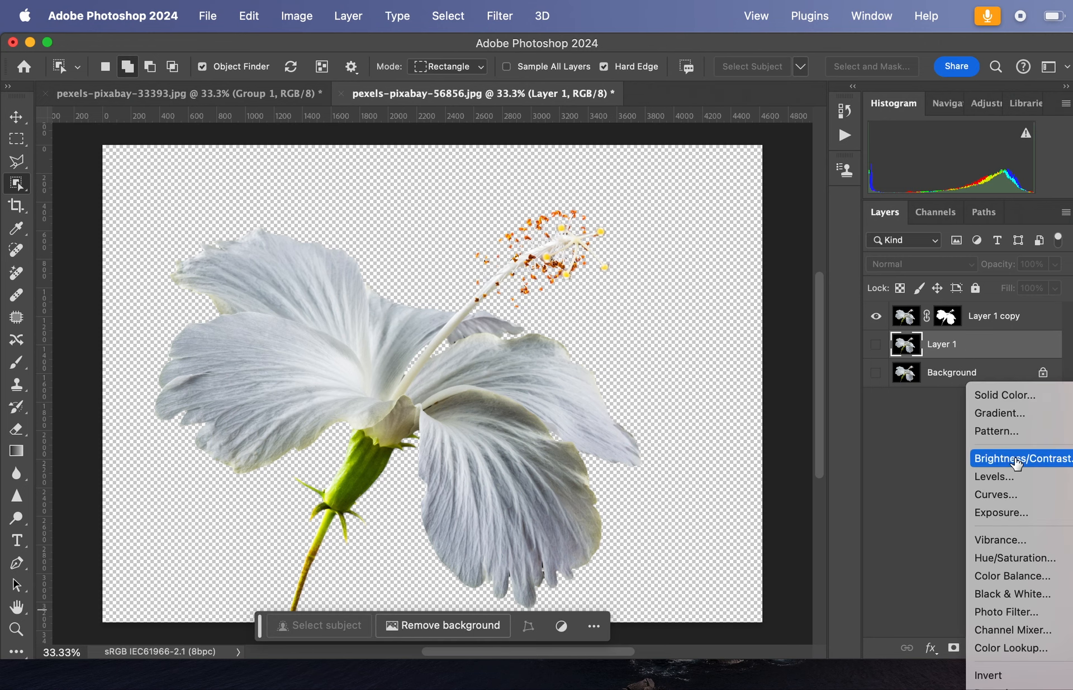
left_click(1017, 397)
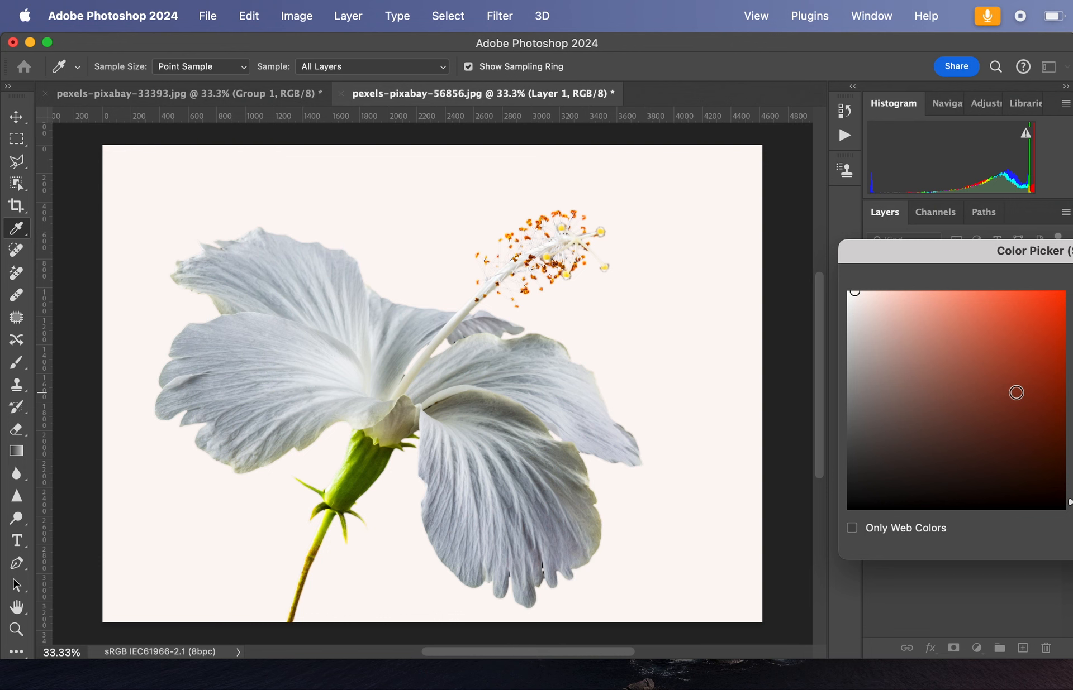
key("Escape")
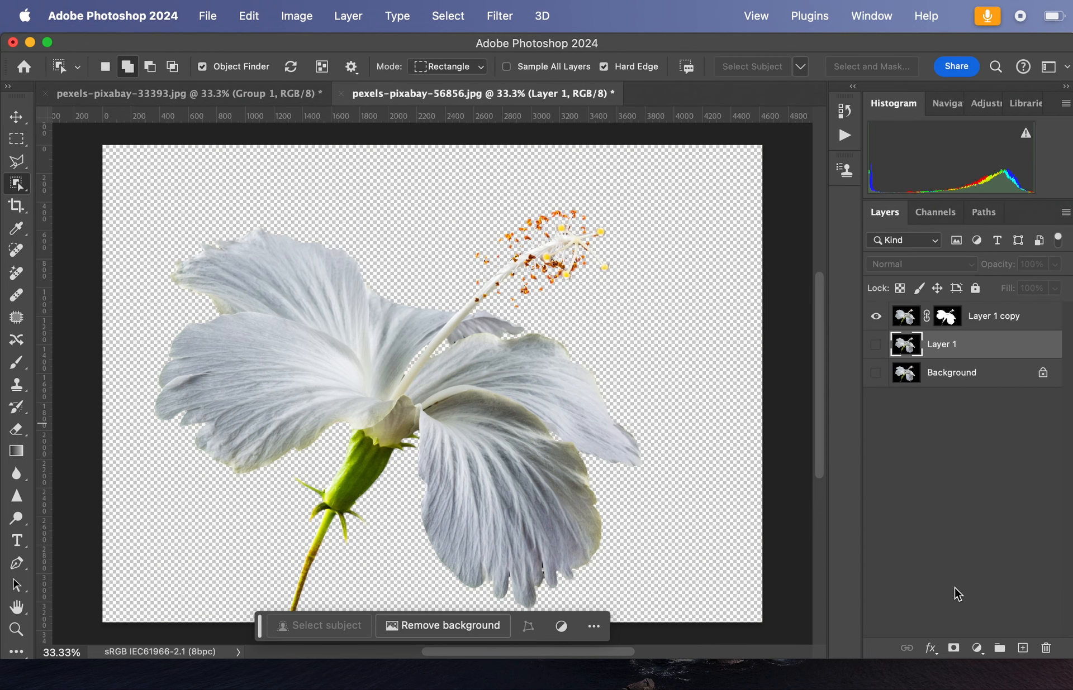
- Add a Solid Color fill layer directly above Layer 1, keeping the canvas in view while choosing its color
left_click(974, 648)
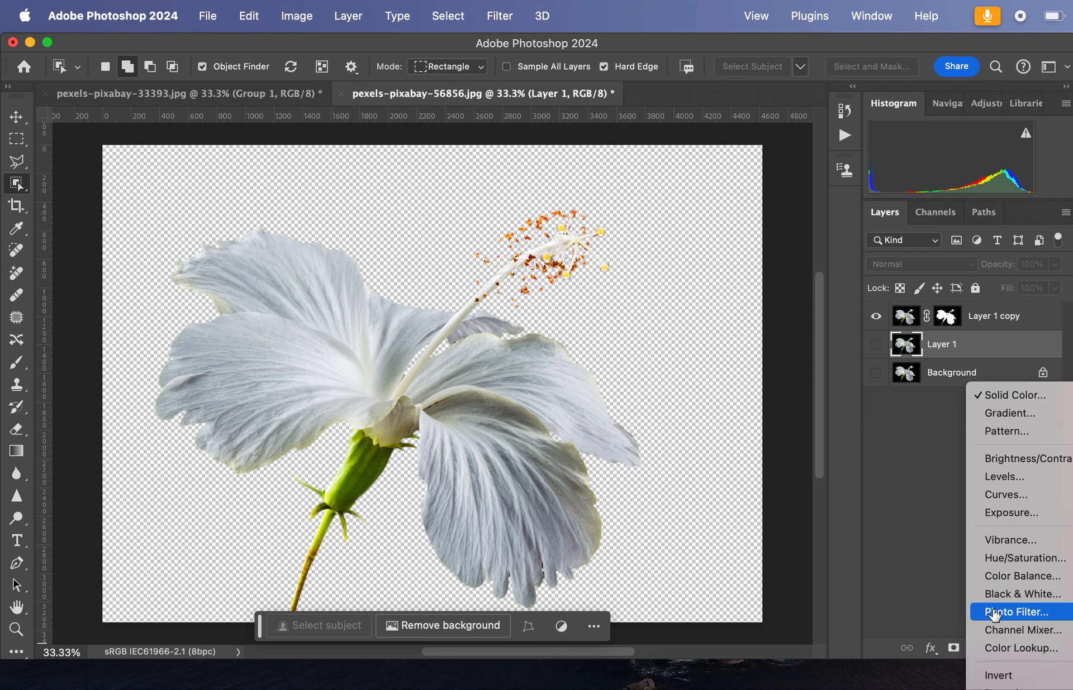
left_click(1009, 396)
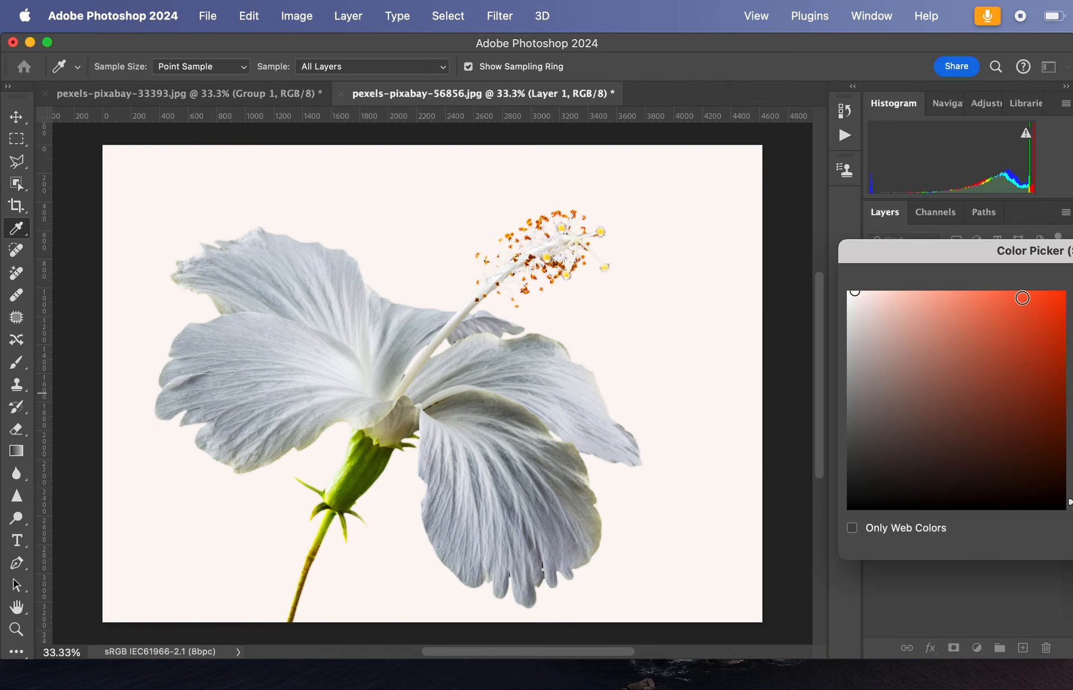
left_click_drag(1010, 246, 721, 211)
- Try salmon, olive, grey-blue, orange and yellow backgrounds, sampling colors from the calyx, petals and stamens
left_click(640, 289)
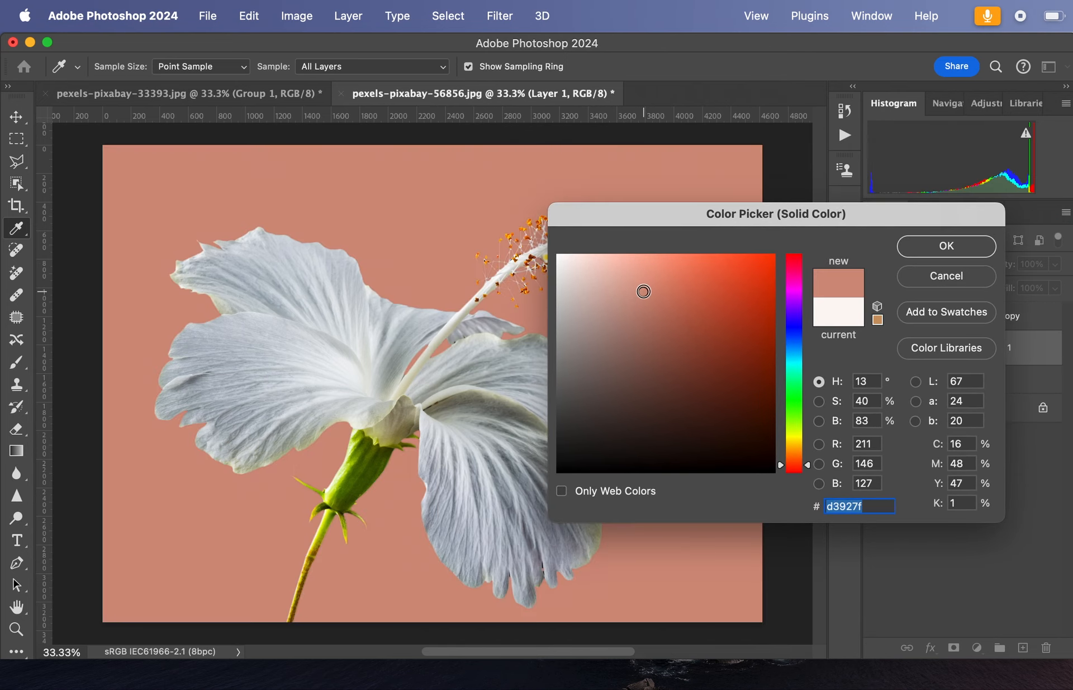
left_click(709, 261)
left_click(391, 443)
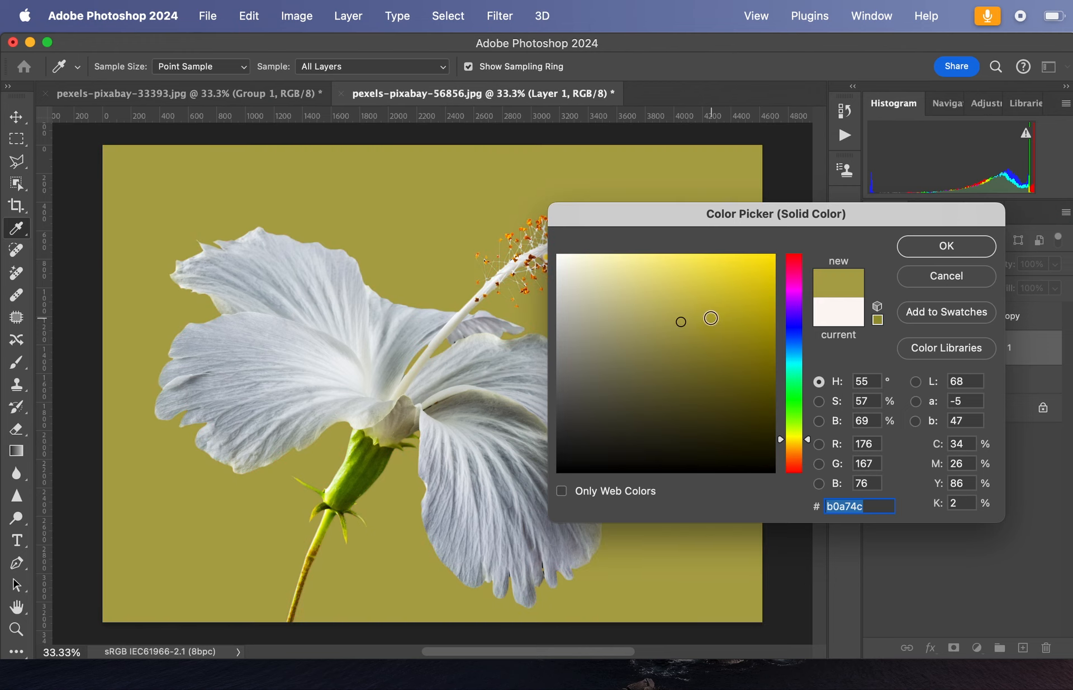
left_click(386, 440)
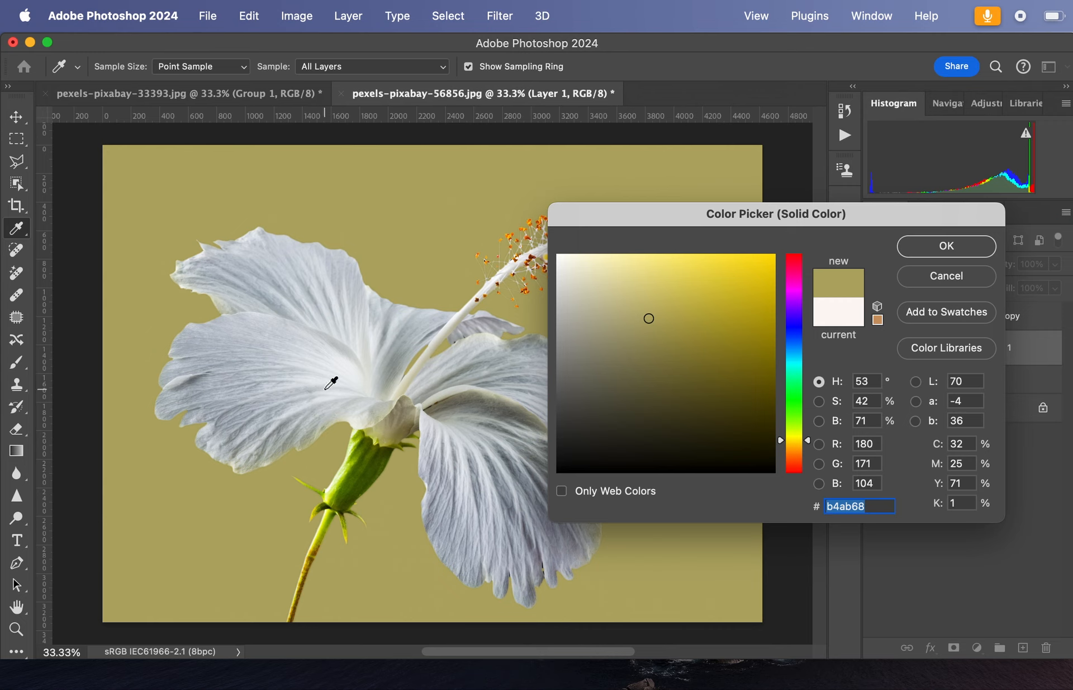
left_click(265, 275)
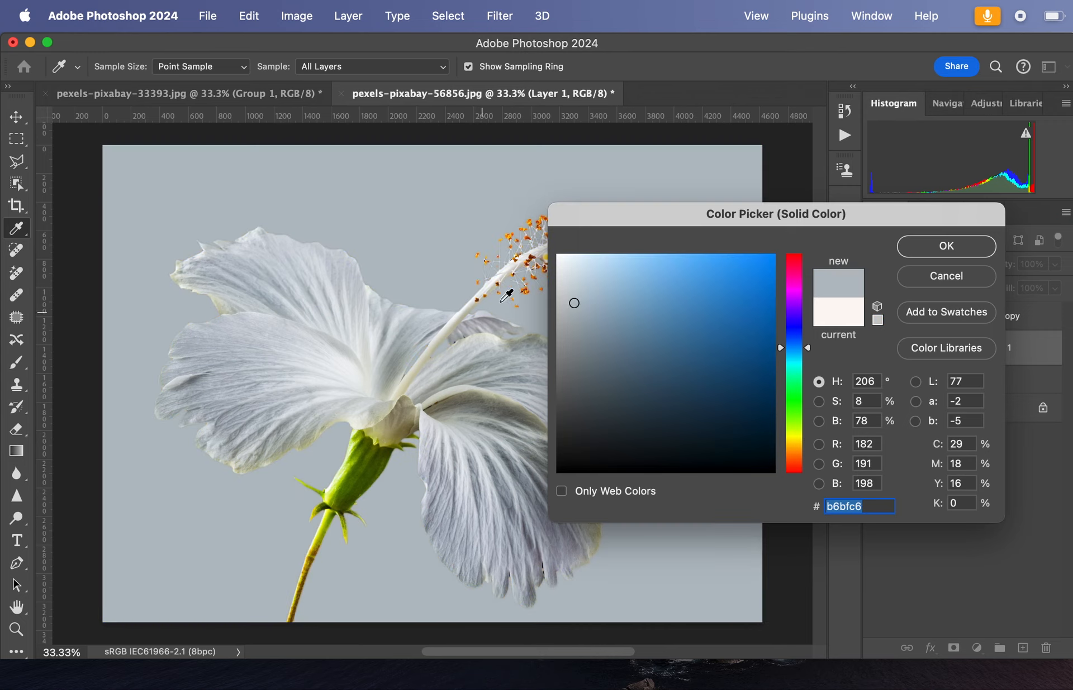
left_click(525, 292)
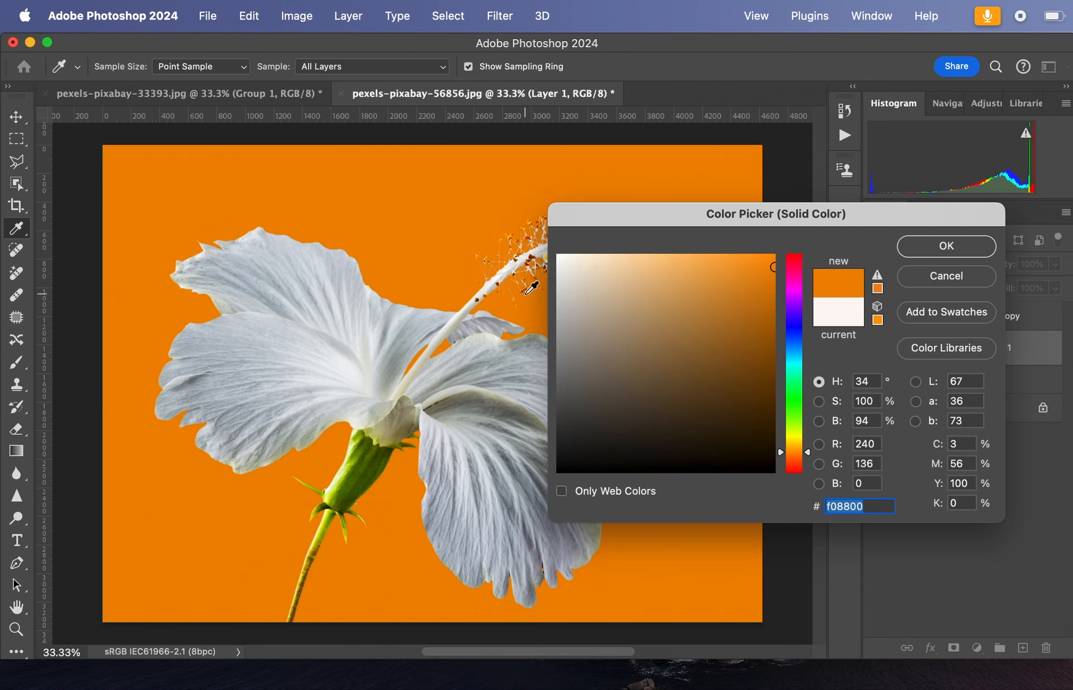
left_click_drag(689, 209, 783, 170)
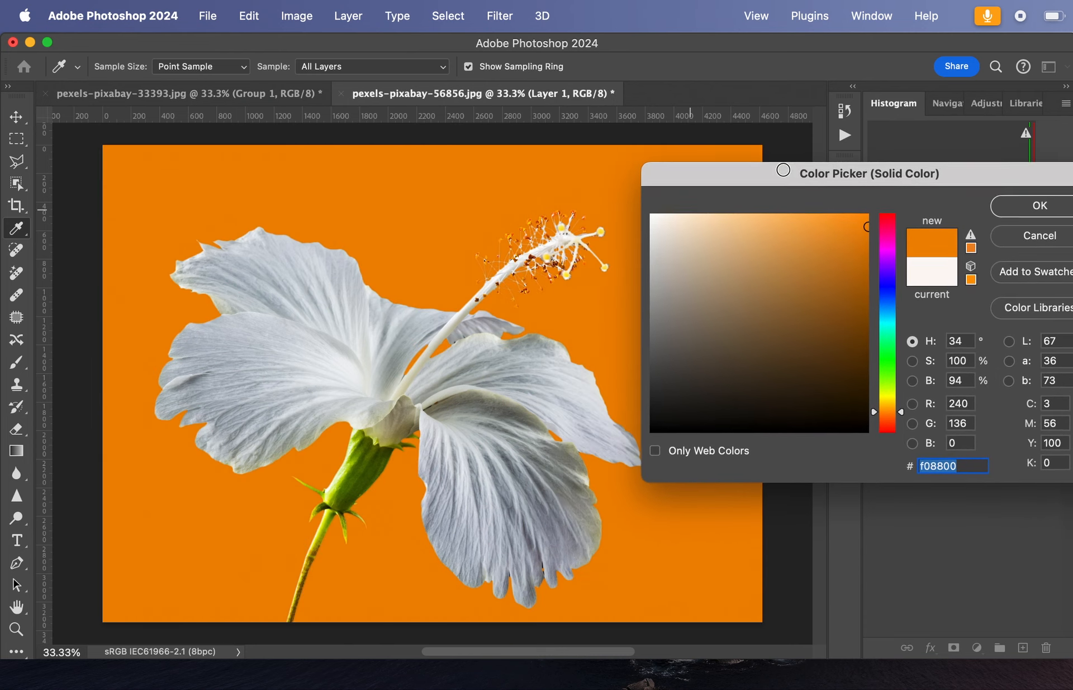
left_click(602, 233)
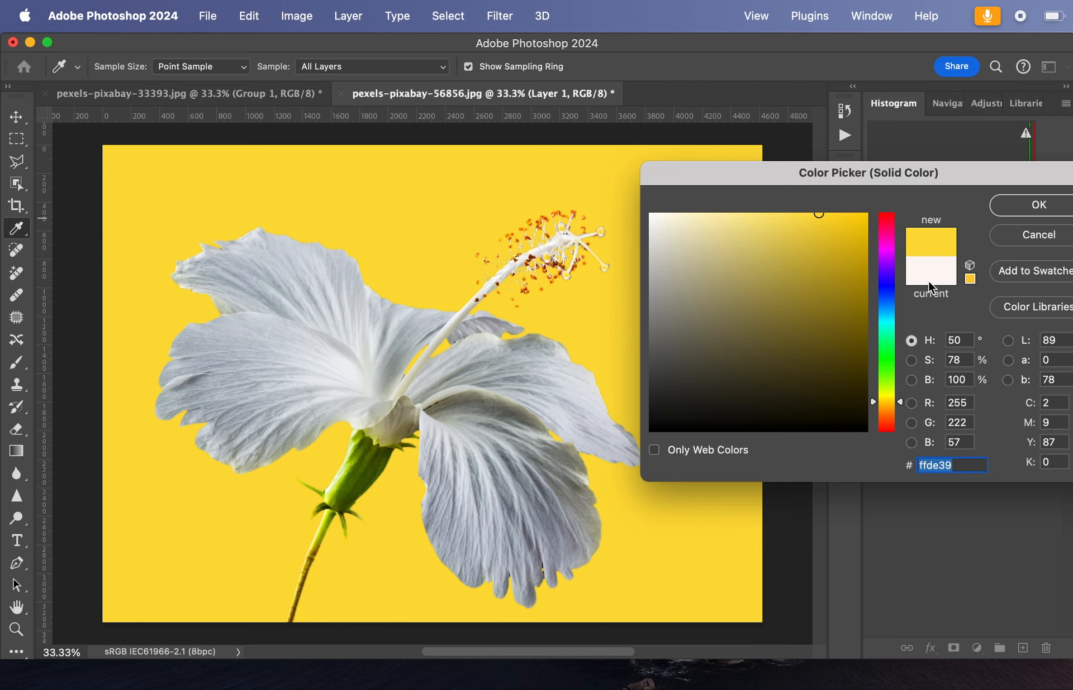
- Set the background fill to the soft pink-purple d2a4d0 and accept the color
left_click(886, 290)
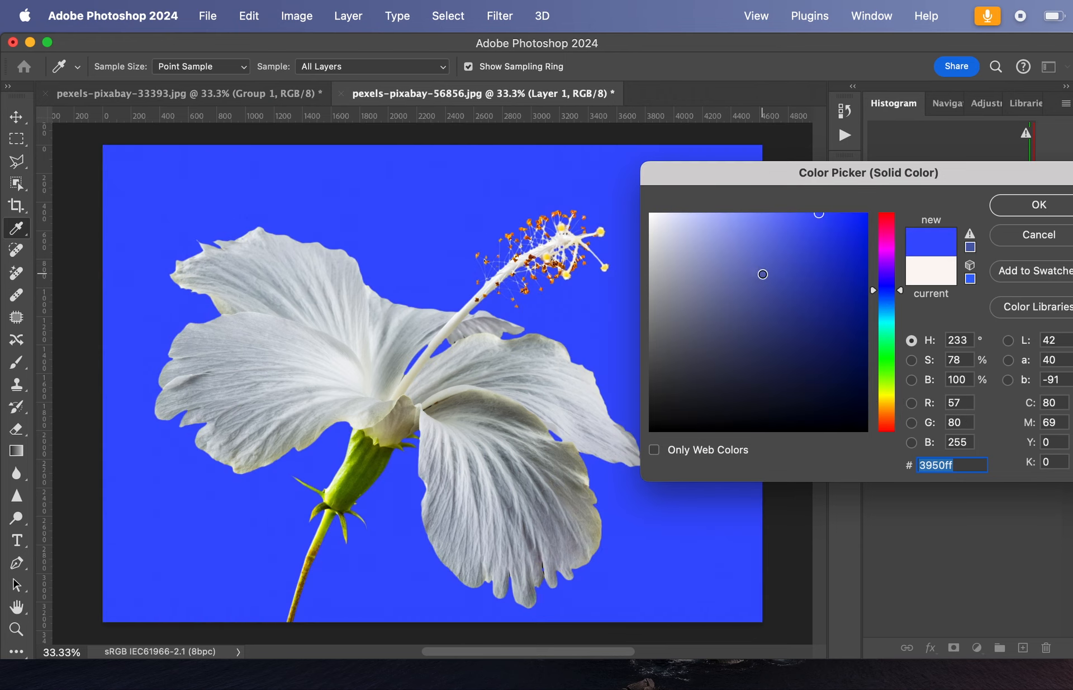
left_click(762, 274)
left_click(732, 249)
left_click(697, 251)
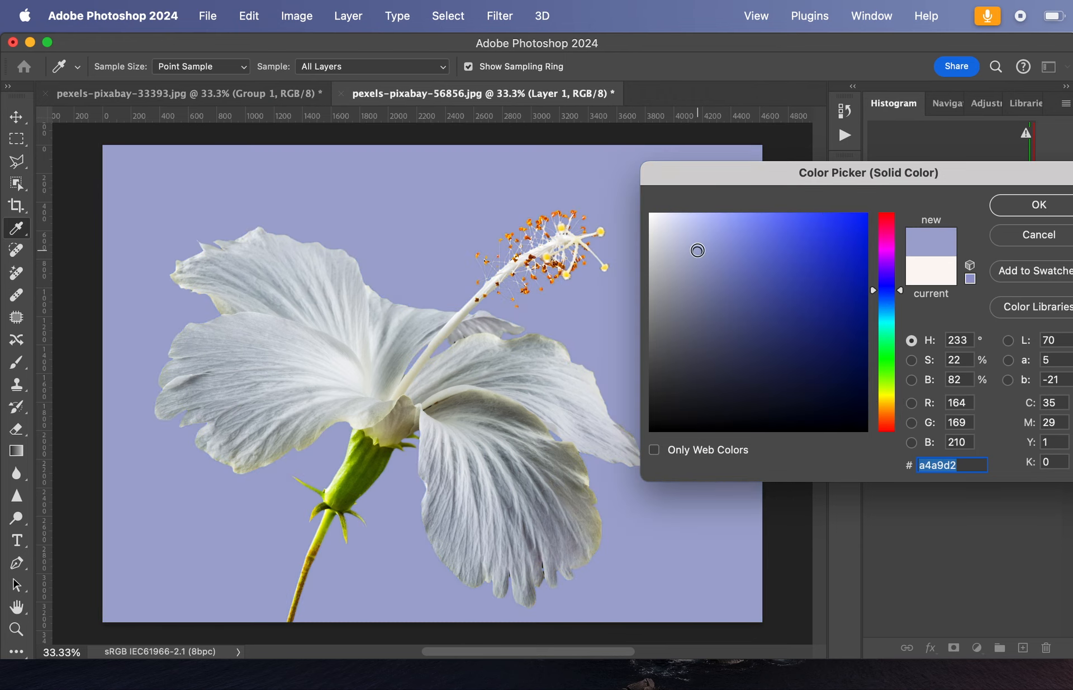
left_click(885, 247)
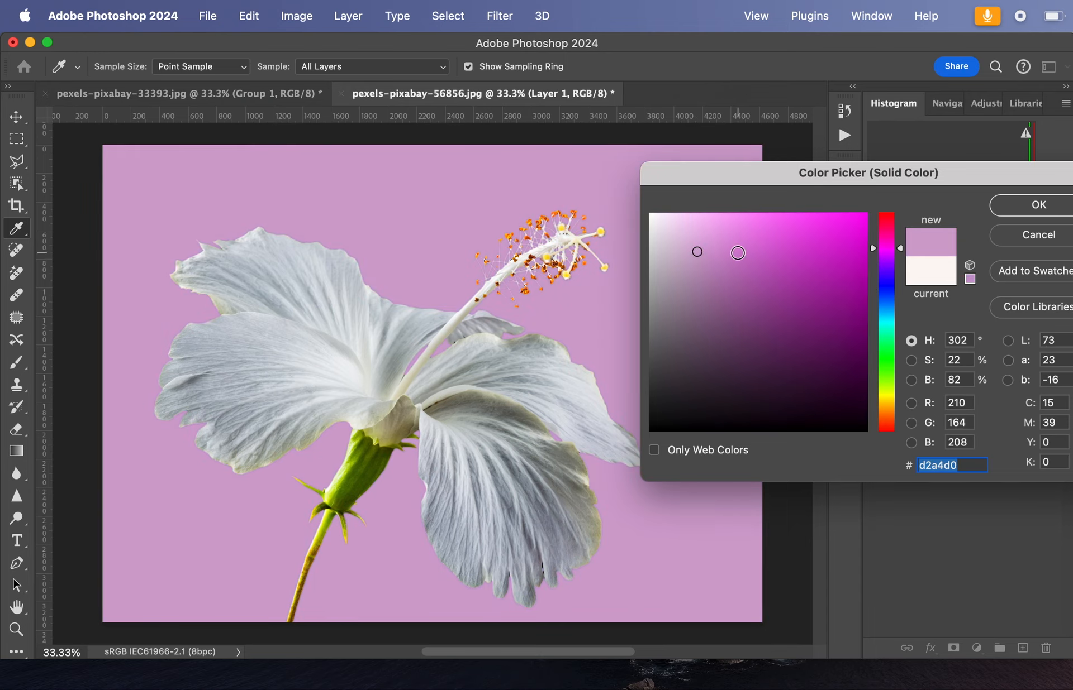
left_click(1037, 206)
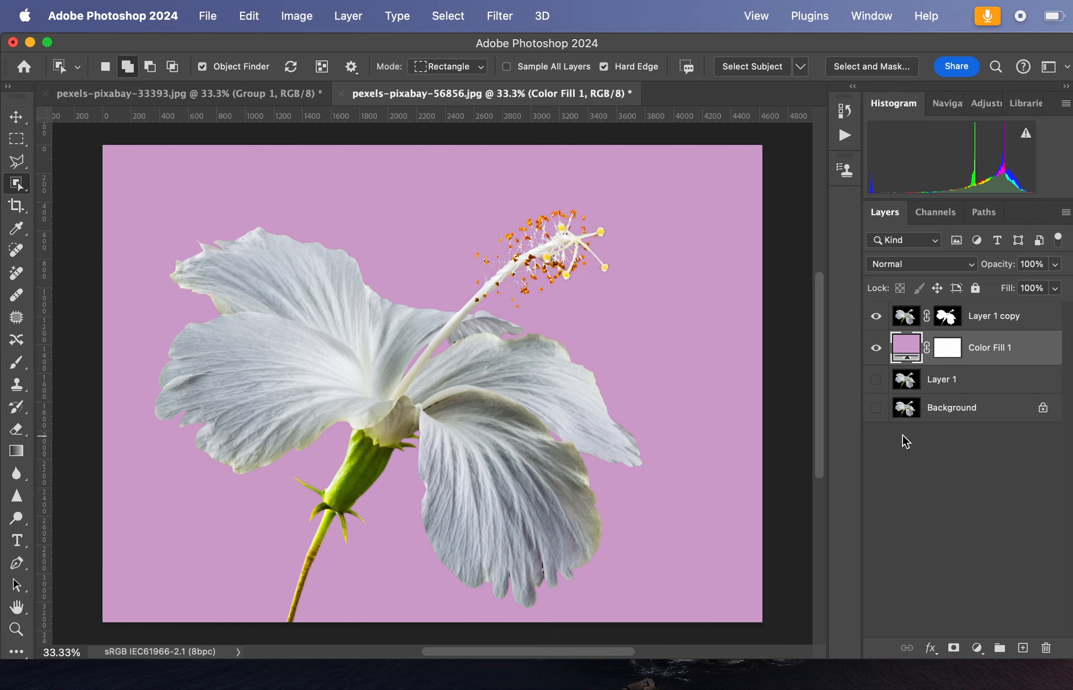
- Inspect the hibiscus cutout's petal edges and stamens against the pink fill
scroll(691, 323, "up", 5)
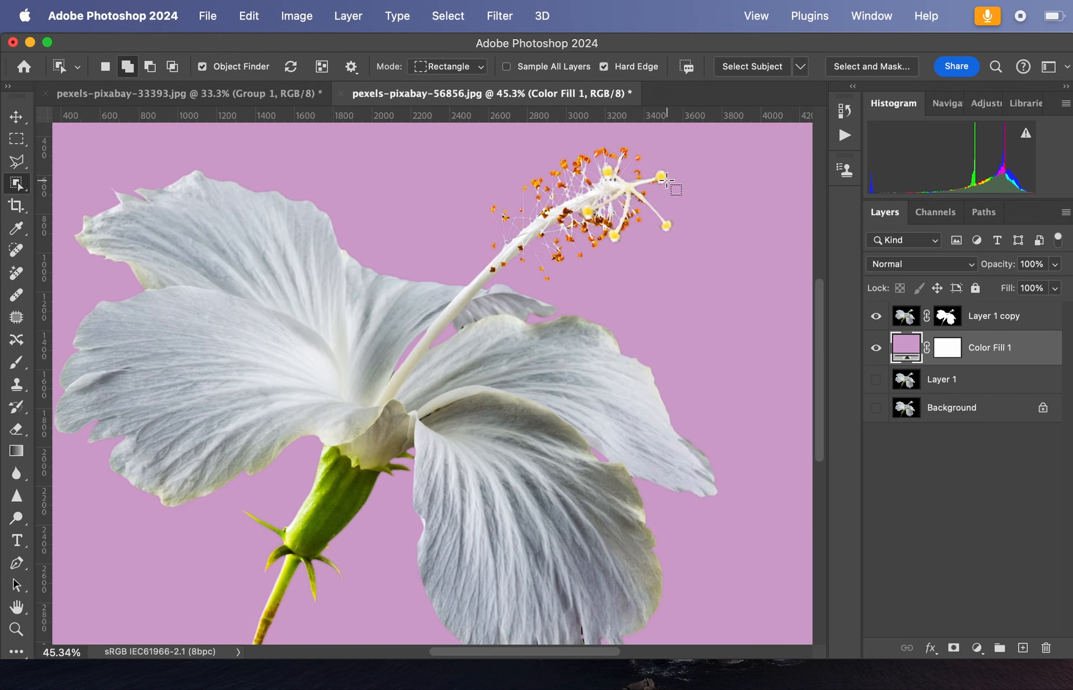
scroll(664, 184, "up", 2)
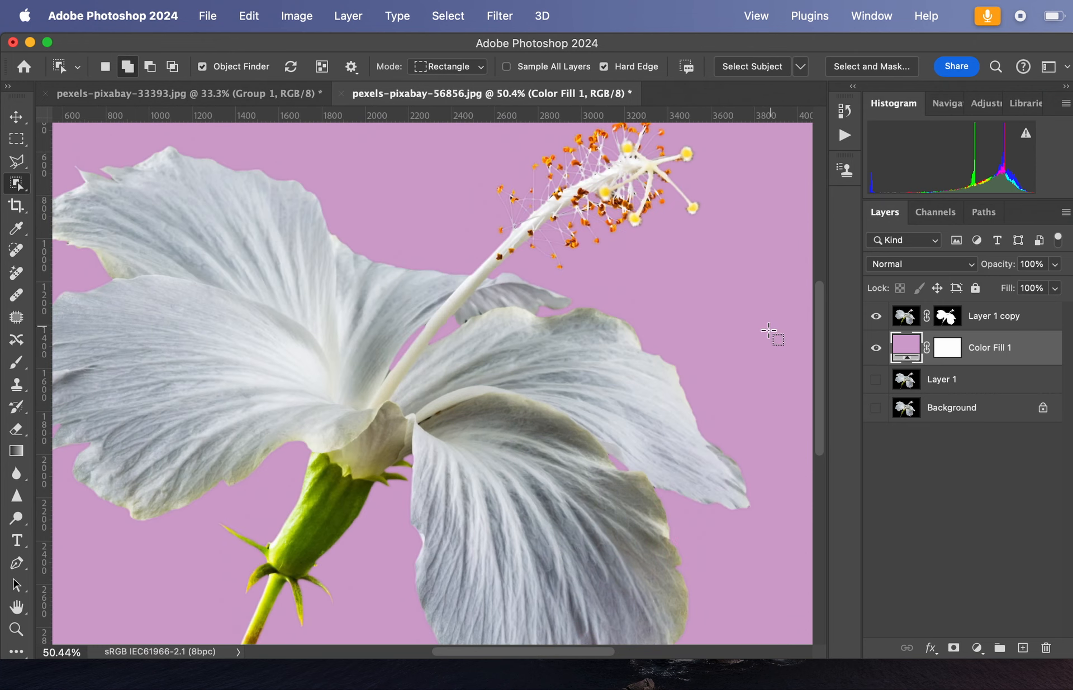
scroll(760, 343, "down", 2)
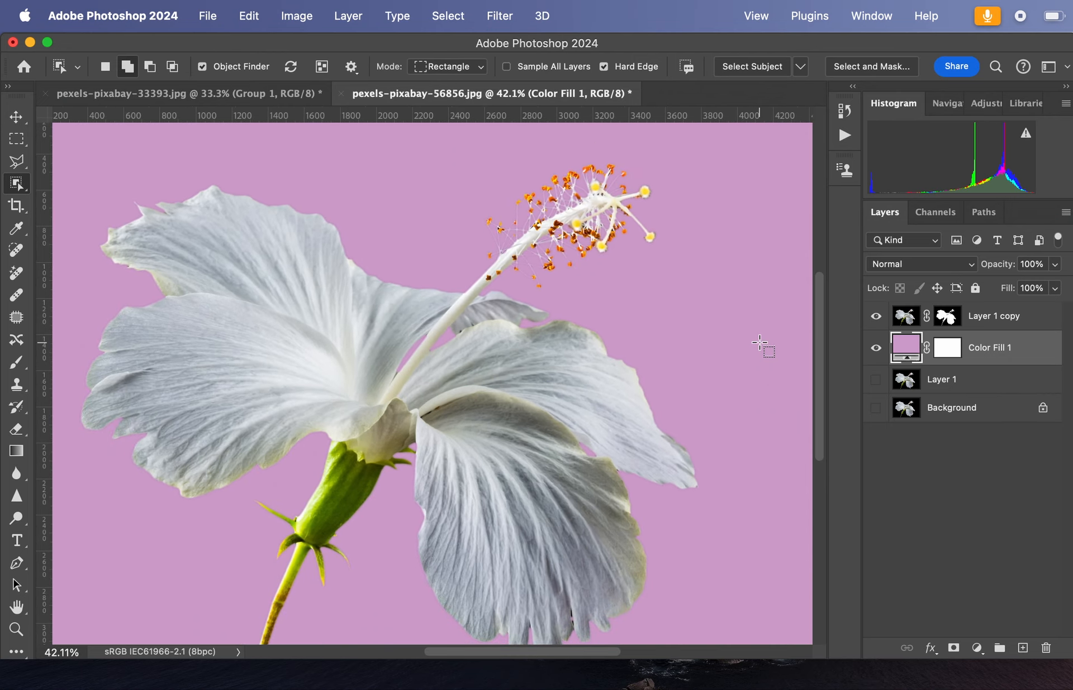
scroll(759, 344, "down", 2)
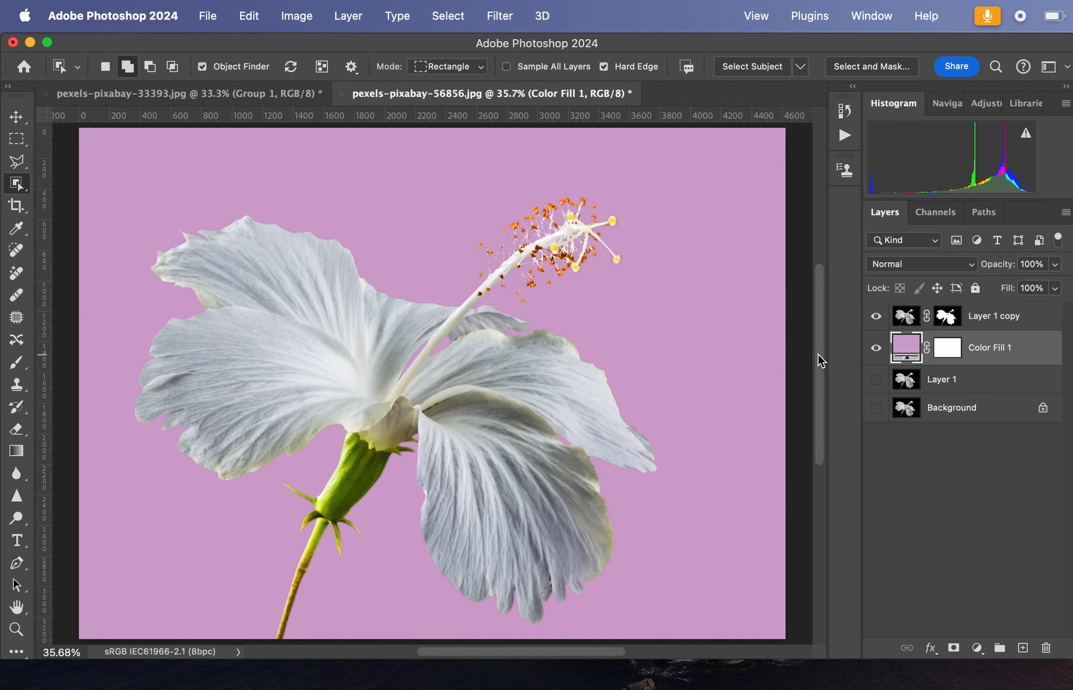
scroll(822, 357, "up", 1)
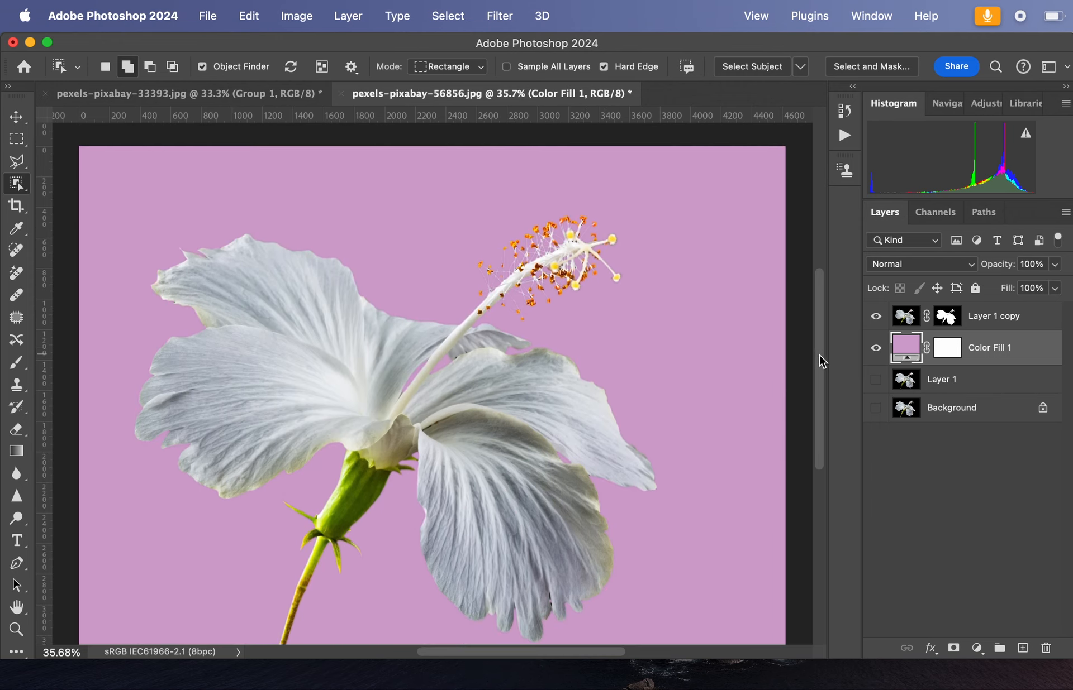
left_click_drag(819, 355, 821, 362)
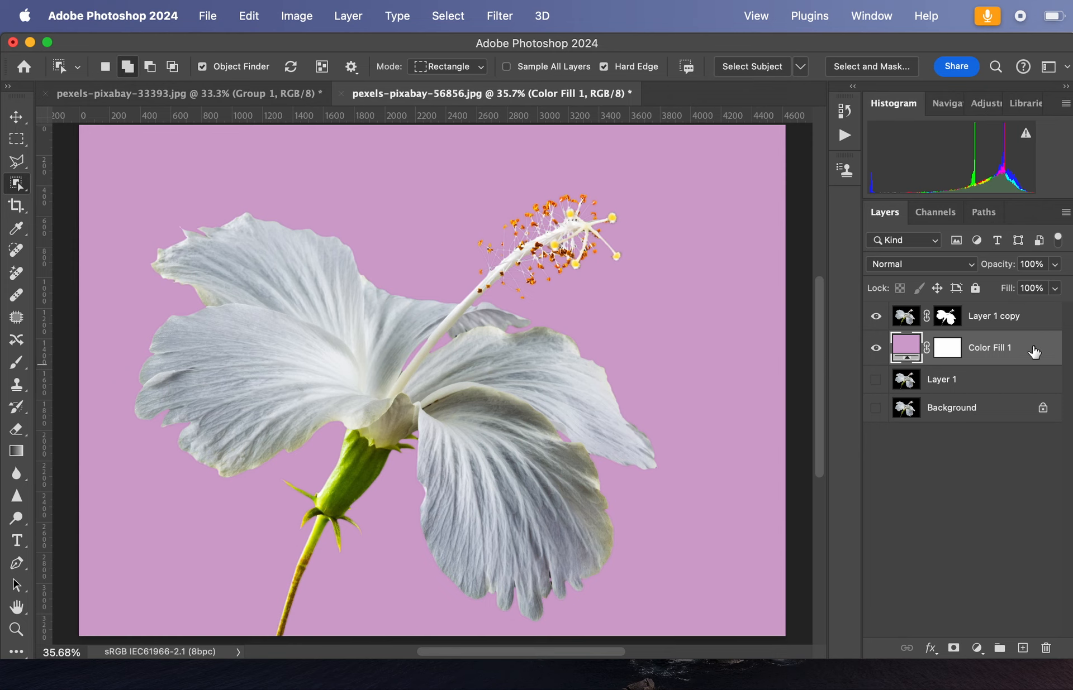
- Add a Hue/Saturation adjustment above Layer 1 copy and target the Yellows by sampling the lower petal
left_click(1029, 324)
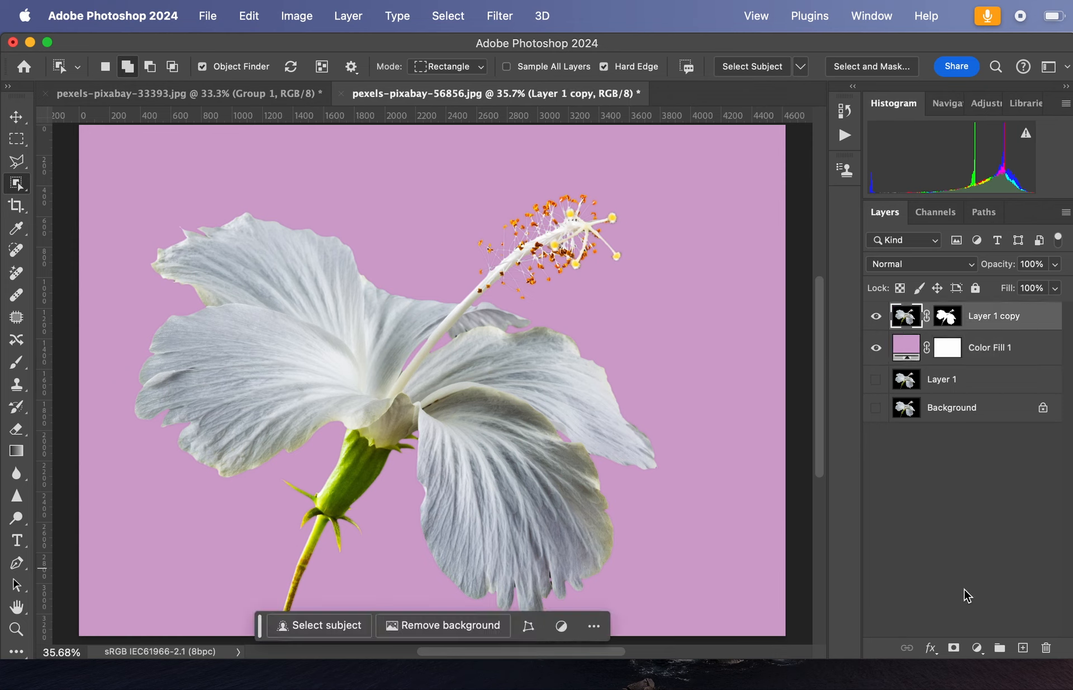
left_click(976, 648)
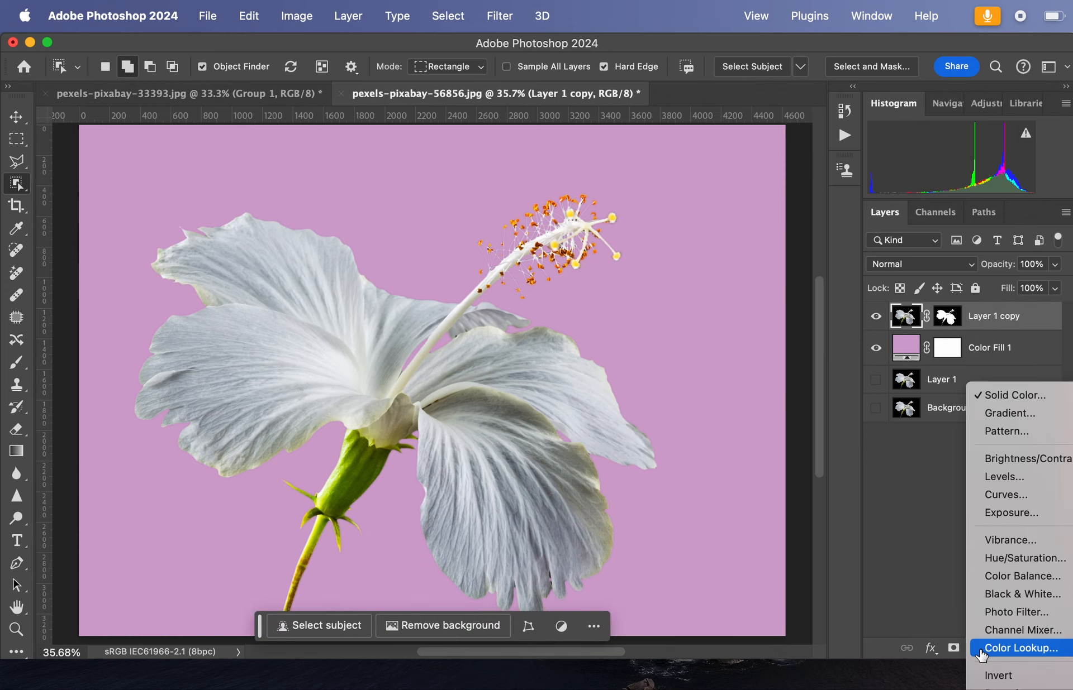
left_click(992, 559)
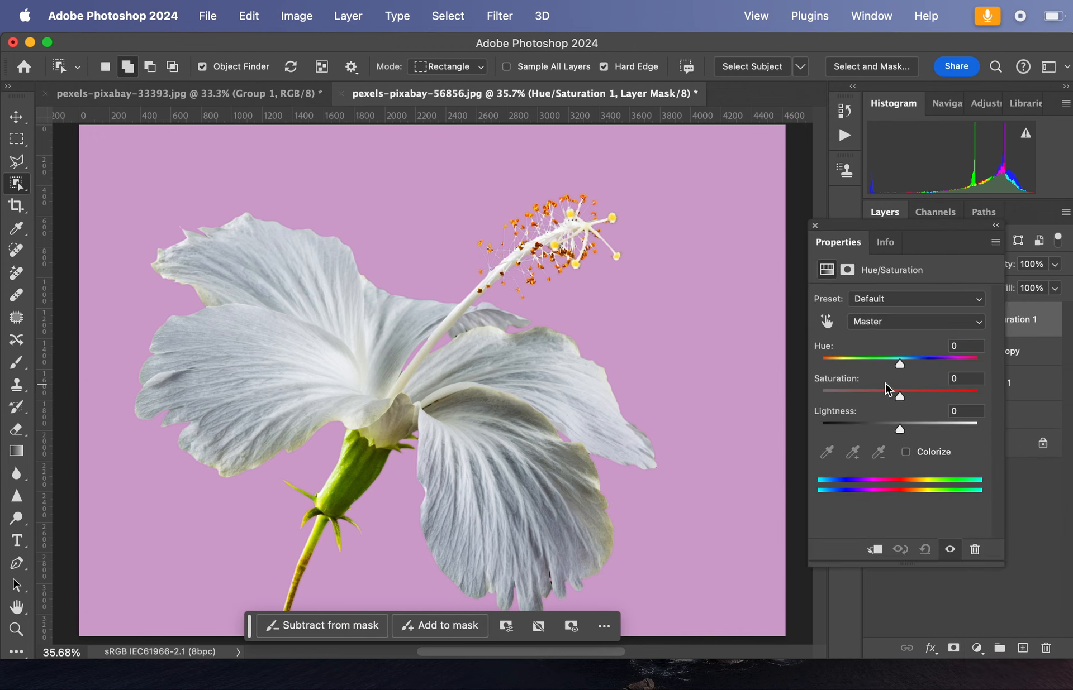
left_click(828, 322)
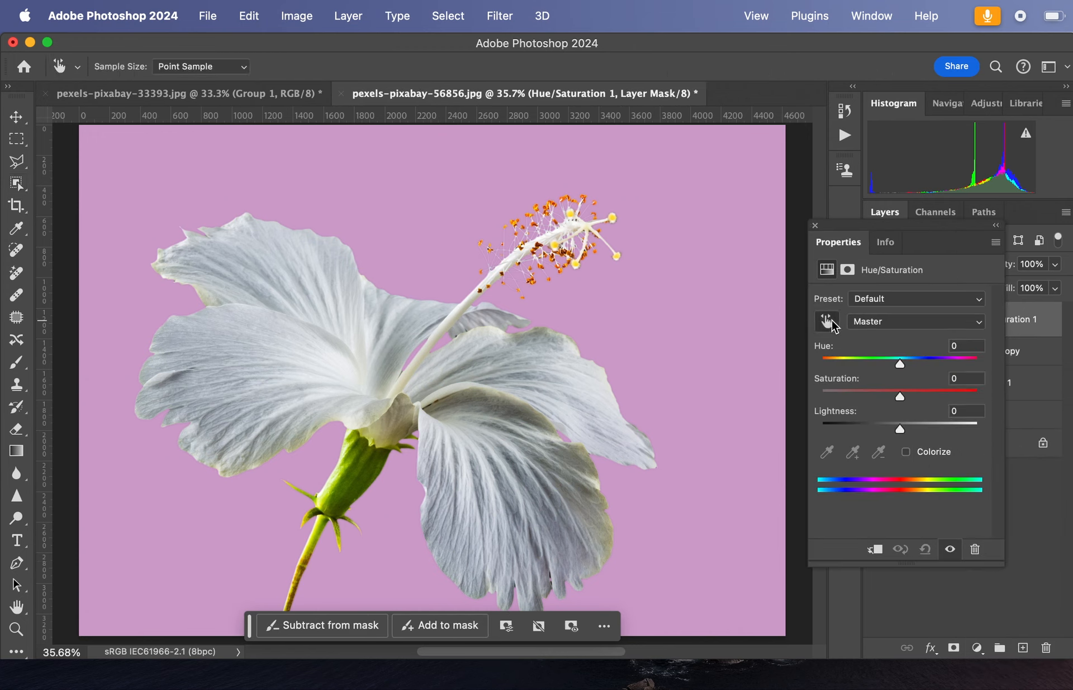
left_click(596, 477)
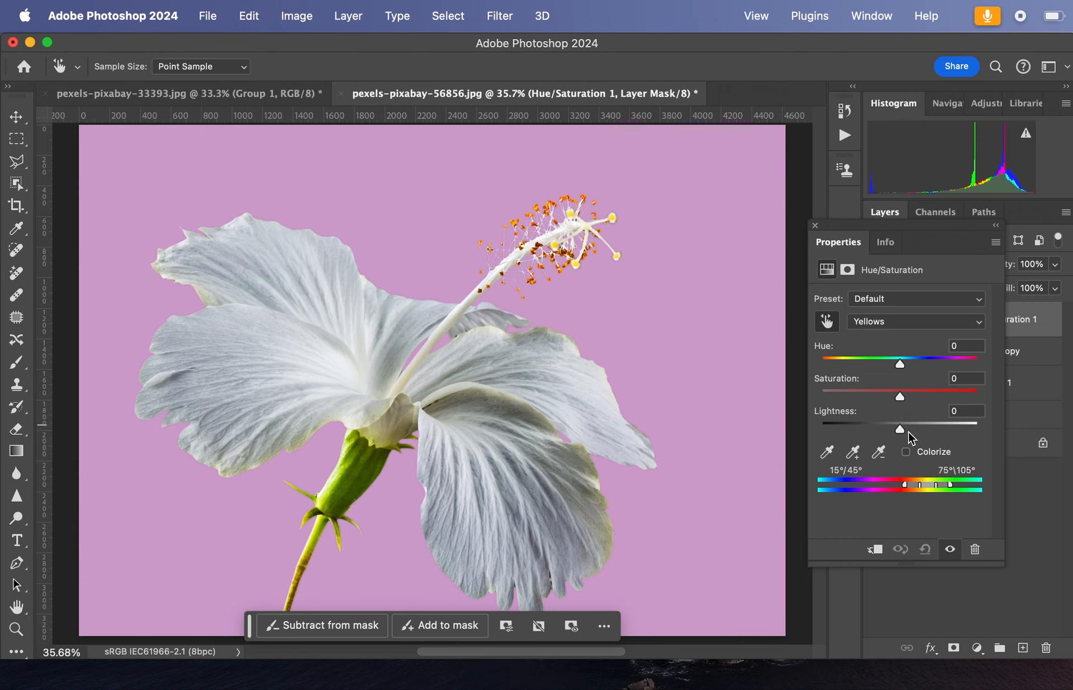
- Lower the Yellows Saturation to -100 to remove the yellow cast from the petals
left_click(869, 394)
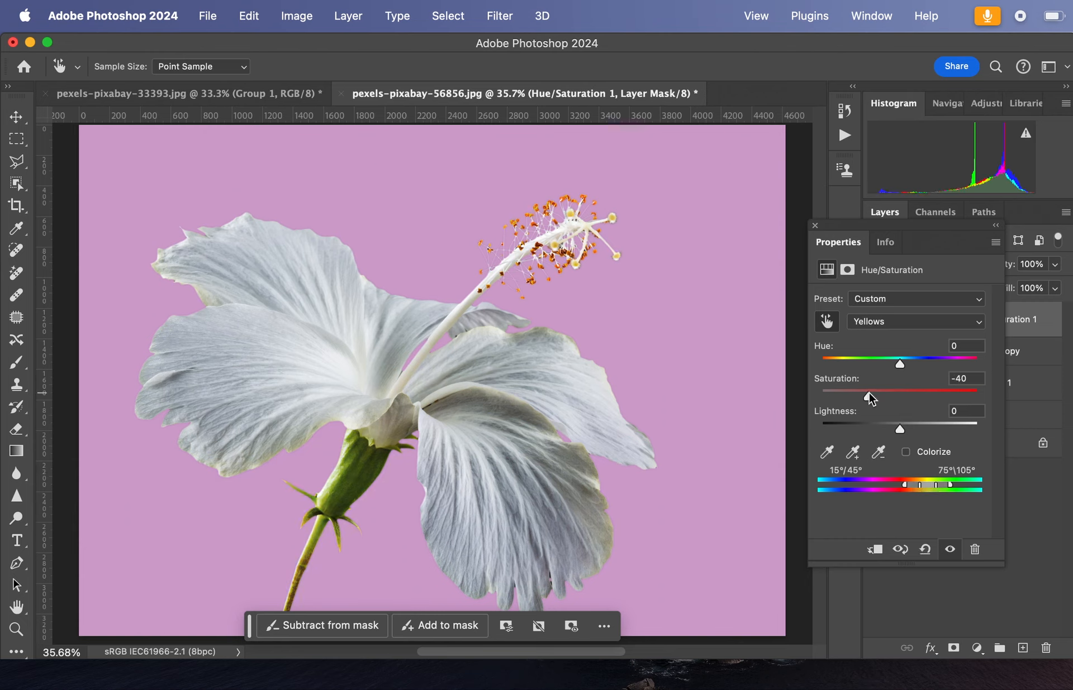
left_click_drag(869, 394, 844, 395)
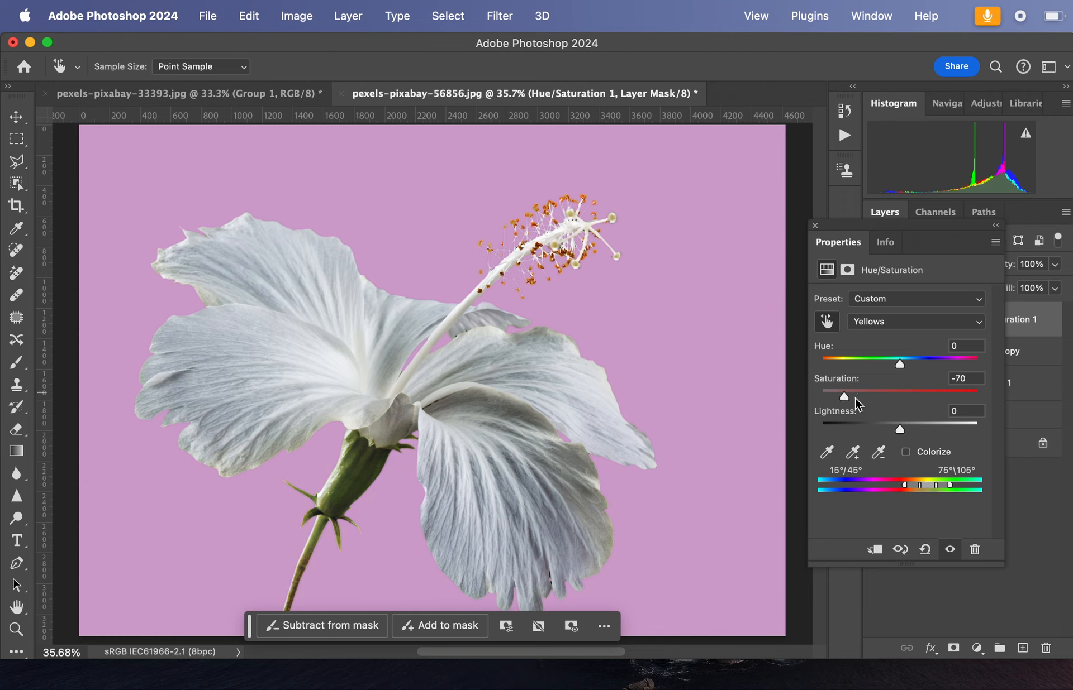
left_click(858, 397)
left_click_drag(856, 395, 803, 401)
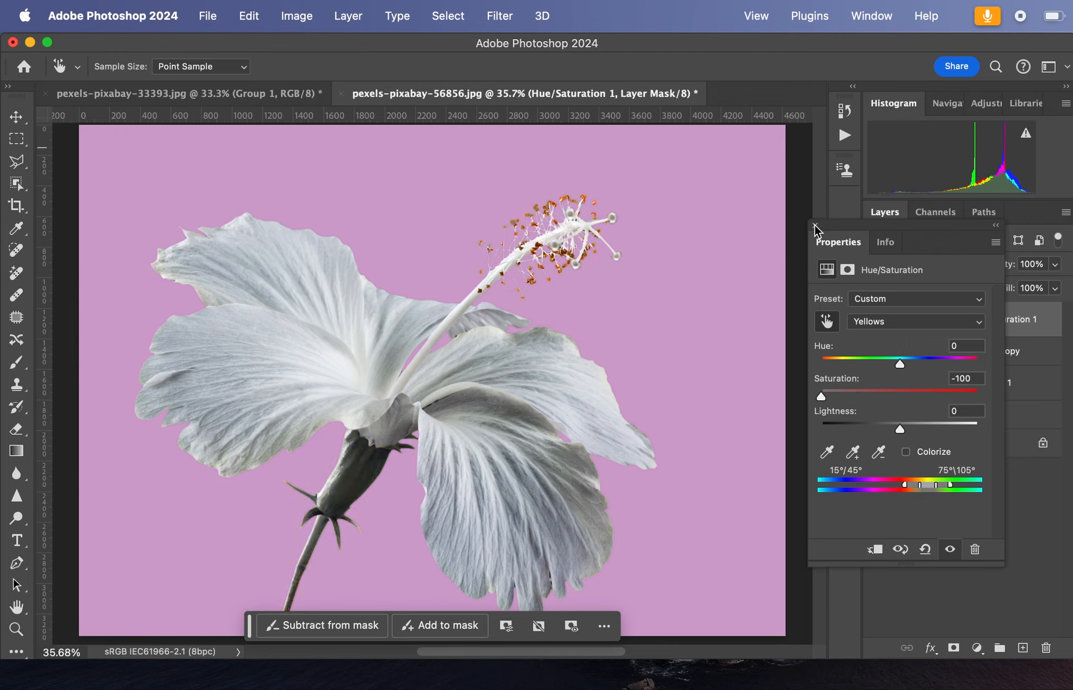
left_click(815, 228)
- Rename the Hue/Saturation layer as H/S -100 Yellow
double_click(979, 321)
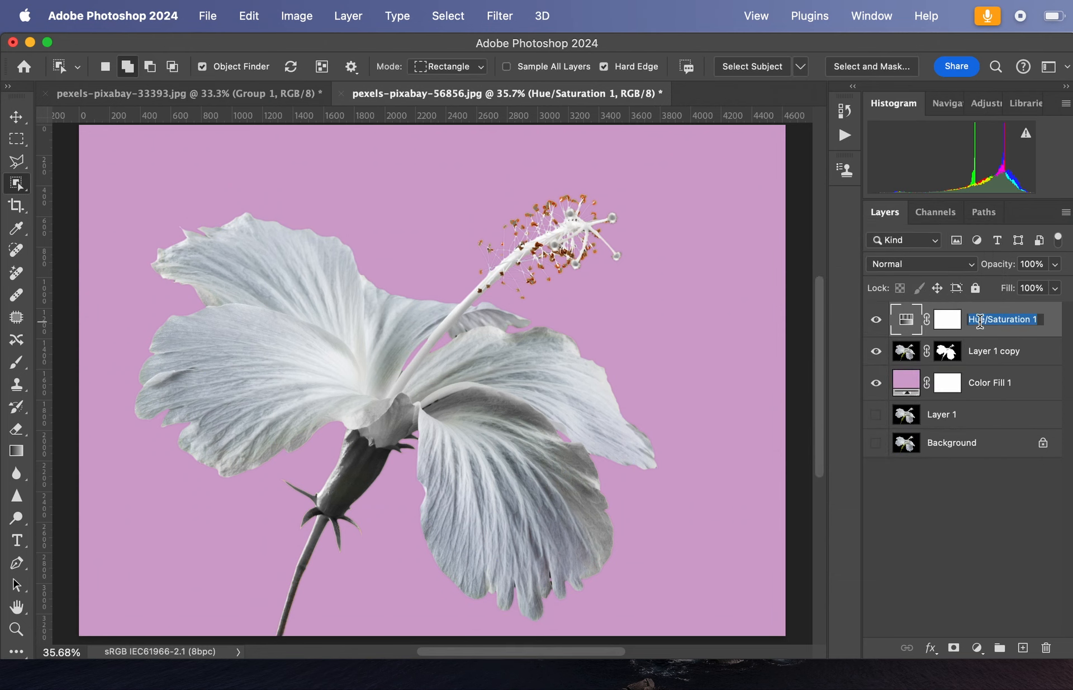
type("S/S -100 Yellow")
key("Return")
- Target the H/S -100 Yellow layer mask and ready a soft black brush of 153 px at 0% hardness
left_click(948, 320)
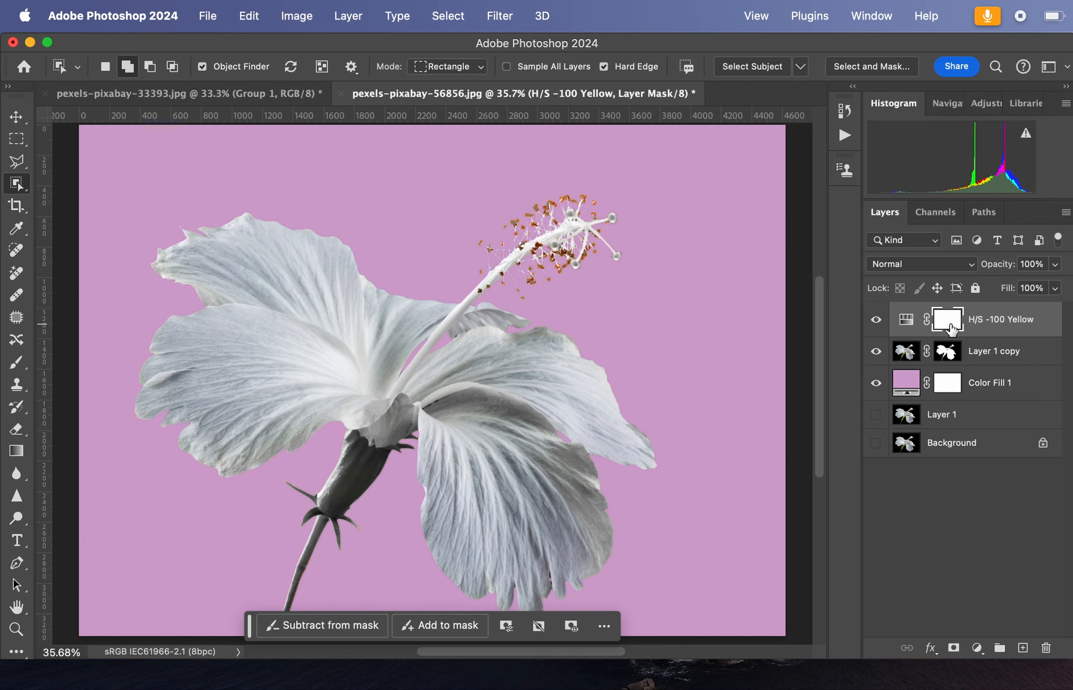
left_click(16, 365)
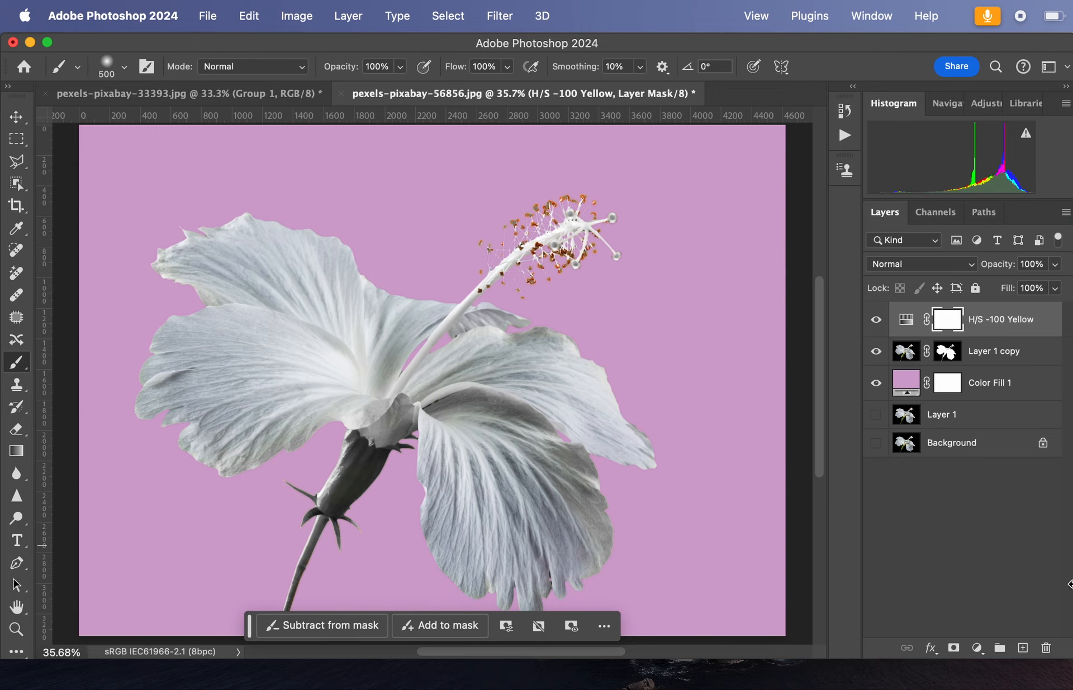
left_click_drag(1065, 658, 1065, 689)
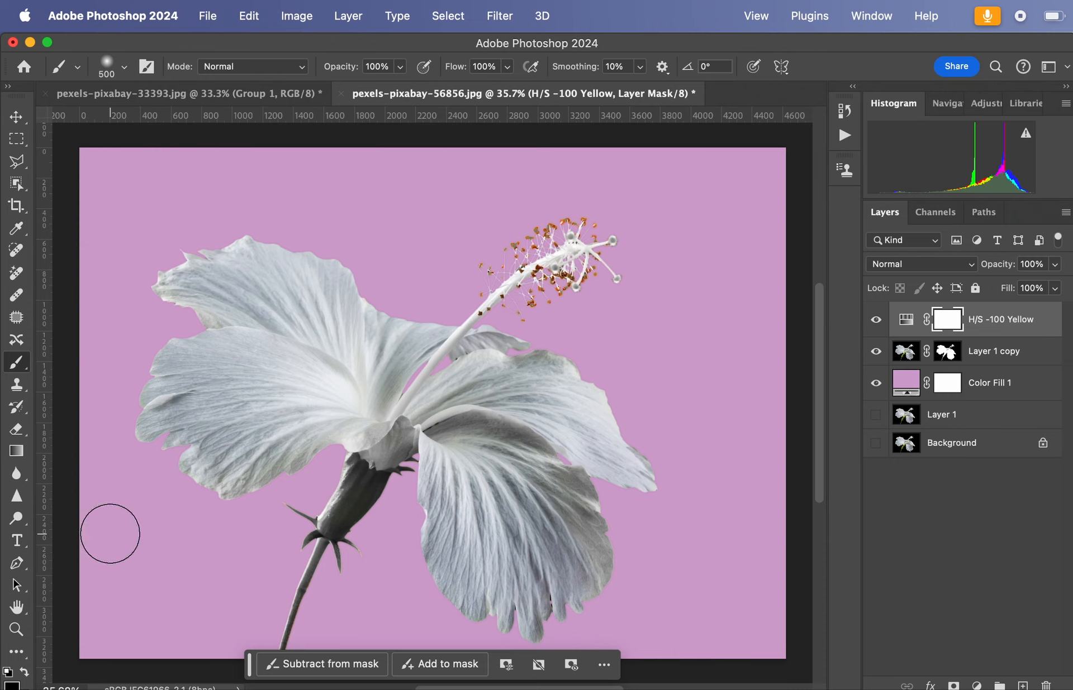
key("bracketleft")
key("bracketleft")
key("bracketleft")
left_click(123, 67)
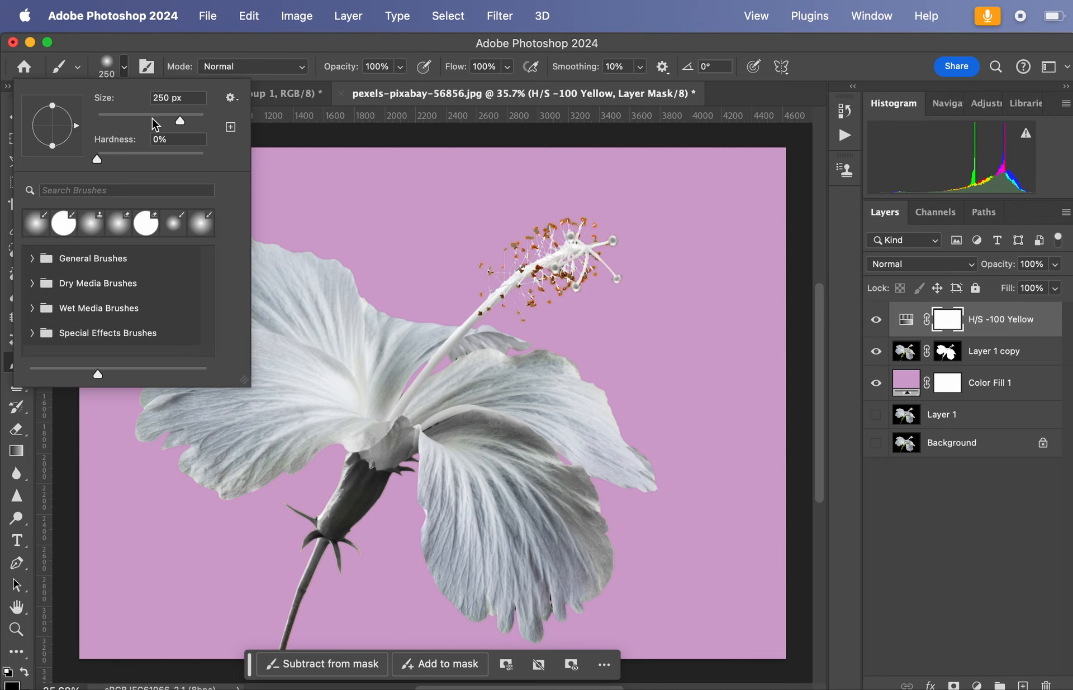
mouse_move(179, 121)
left_mouse_down()
mouse_move(136, 120)
mouse_move(163, 121)
left_mouse_up()
left_click(169, 50)
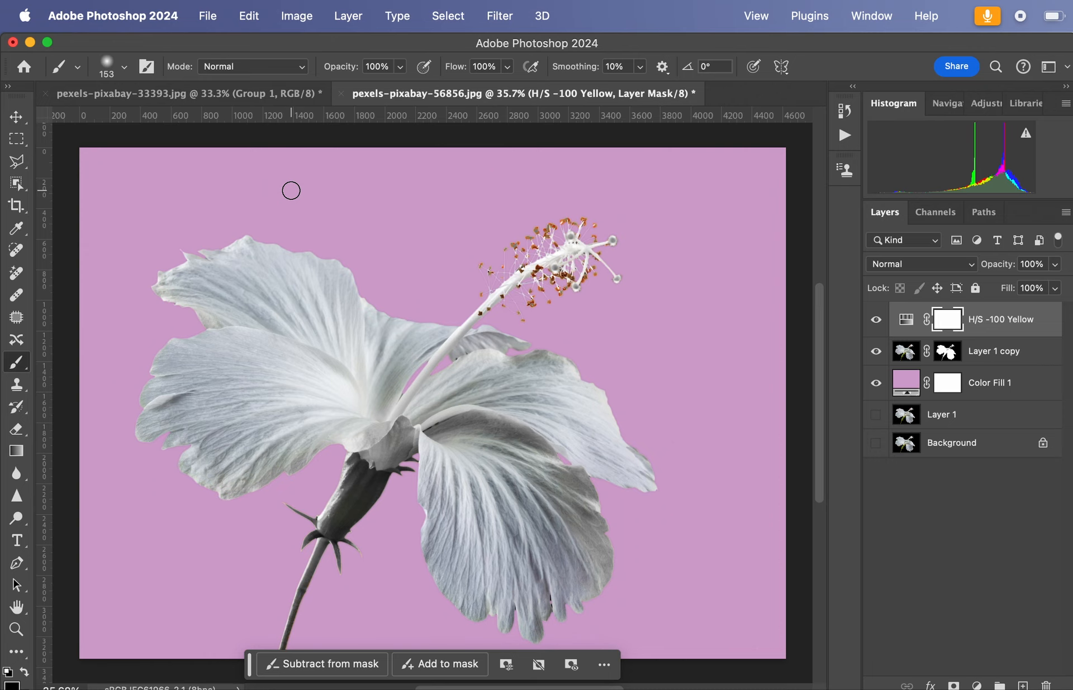
- Adjust the brush size to the stem and paint the mask black over the calyx and stem to restore their green
key("bracketleft")
key("bracketleft")
key("bracketleft")
key("bracketleft")
key("bracketright")
key("bracketright")
key("bracketright")
key("bracketright")
key("bracketright")
key("bracketright")
key("bracketright")
key("bracketright")
key("bracketright")
key("bracketleft")
key("bracketleft")
key("bracketleft")
key("bracketleft")
key("bracketleft")
key("bracketleft")
key("bracketleft")
key("bracketleft")
key("bracketleft")
key("bracketleft")
mouse_move(352, 461)
left_mouse_down()
mouse_move(385, 476)
mouse_move(354, 522)
mouse_move(324, 533)
mouse_move(349, 468)
mouse_move(336, 506)
mouse_move(354, 476)
mouse_move(367, 481)
mouse_move(330, 521)
mouse_move(355, 479)
mouse_move(365, 487)
mouse_move(356, 504)
mouse_move(370, 488)
mouse_move(322, 544)
mouse_move(288, 637)
left_mouse_up()
- Reduce the brush to 45 px and paint the mask black over the stamen tips to restore their yellow
key("bracketright")
key("bracketright")
key("bracketright")
key("bracketright")
key("bracketleft")
key("bracketleft")
key("bracketleft")
key("bracketleft")
key("bracketleft")
key("bracketleft")
key("bracketleft")
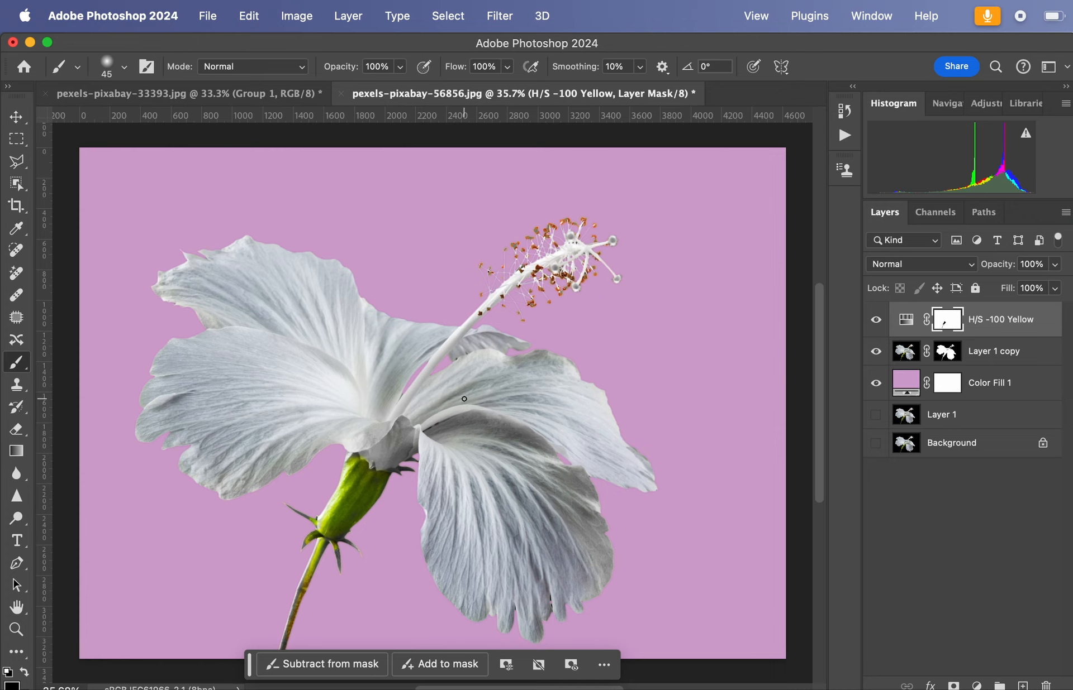
left_click(613, 241)
left_click(570, 237)
left_click(617, 278)
- Close the hibiscus document pexels-pixabay-56856.jpg and return to the bird-of-paradise image
left_click(341, 95)
left_click(622, 350)
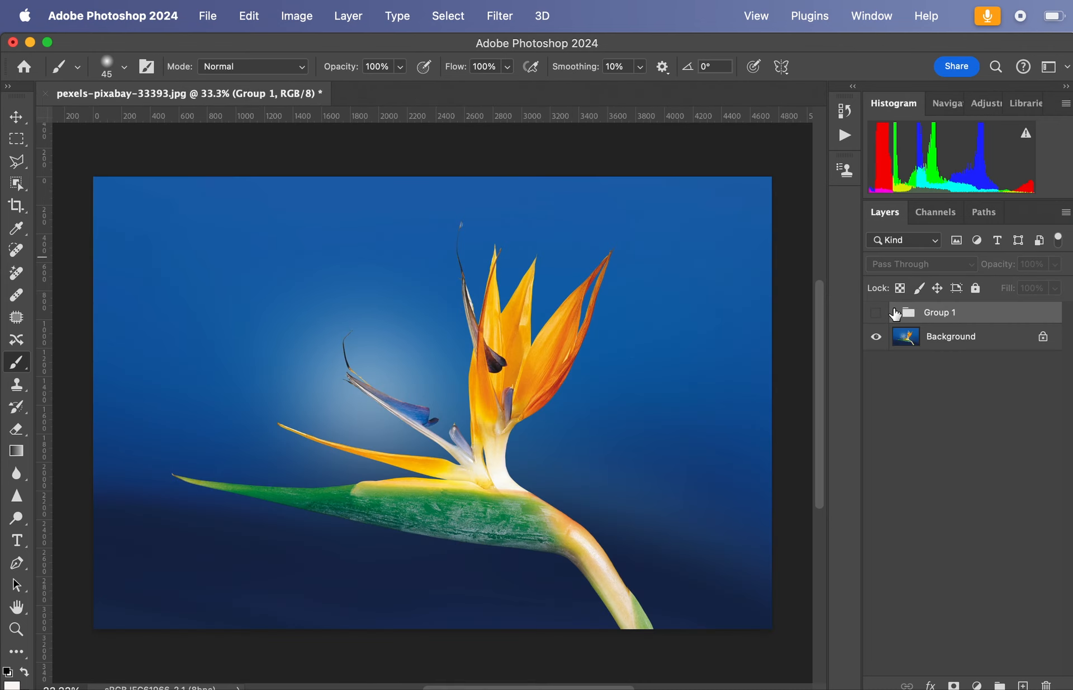
- Show Group 1, check the layers inside it, and delete the whole group
left_click(876, 313)
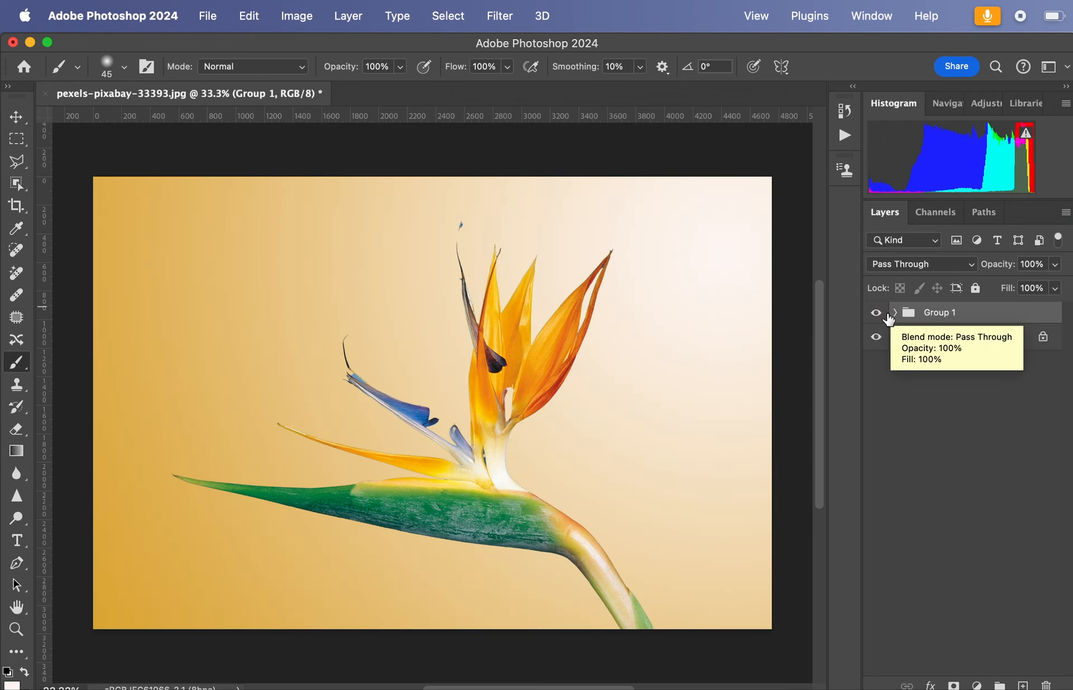
left_click(896, 313)
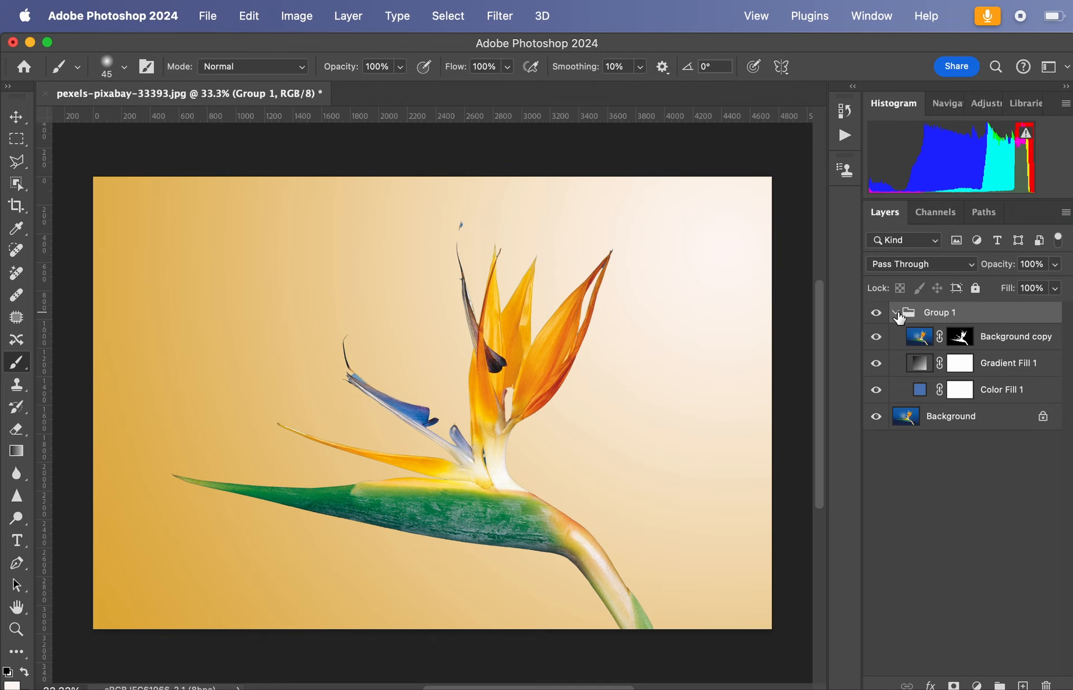
left_click(896, 313)
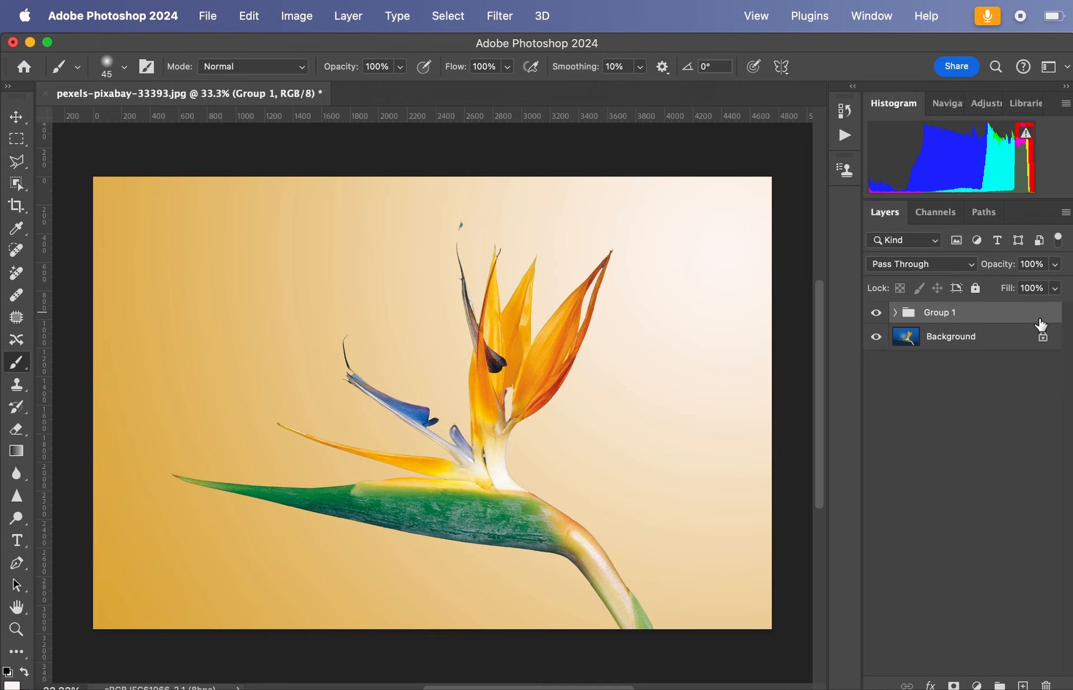
left_click_drag(1037, 321, 1045, 686)
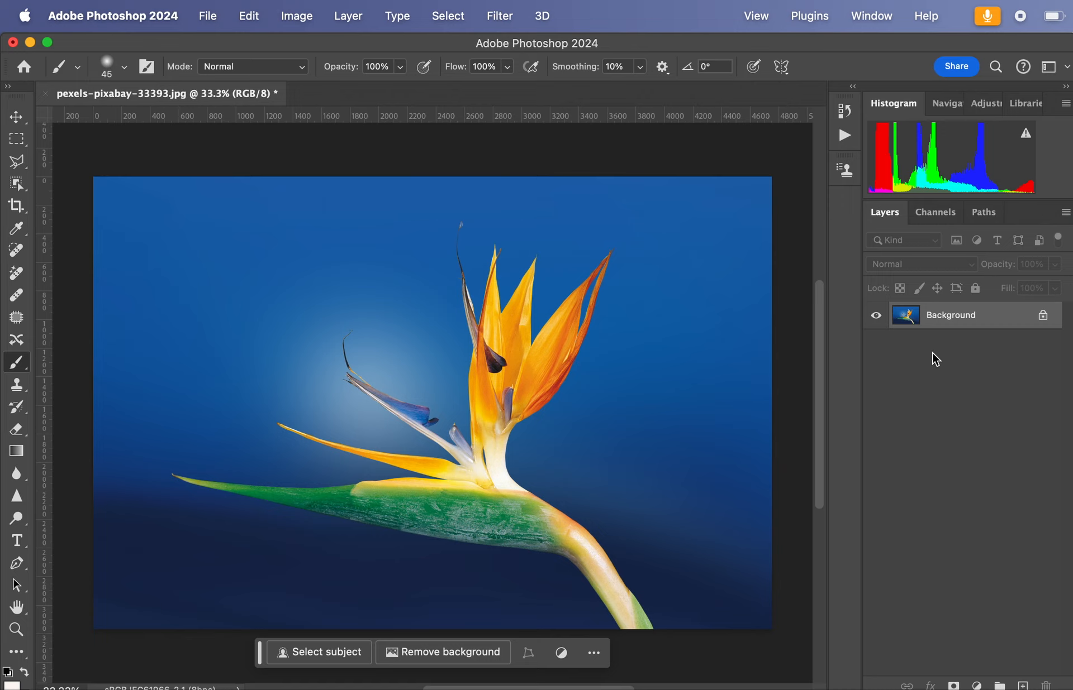
- Duplicate the Background layer and select the whole flower on the copy with the Object Selection tool
key("super+j")
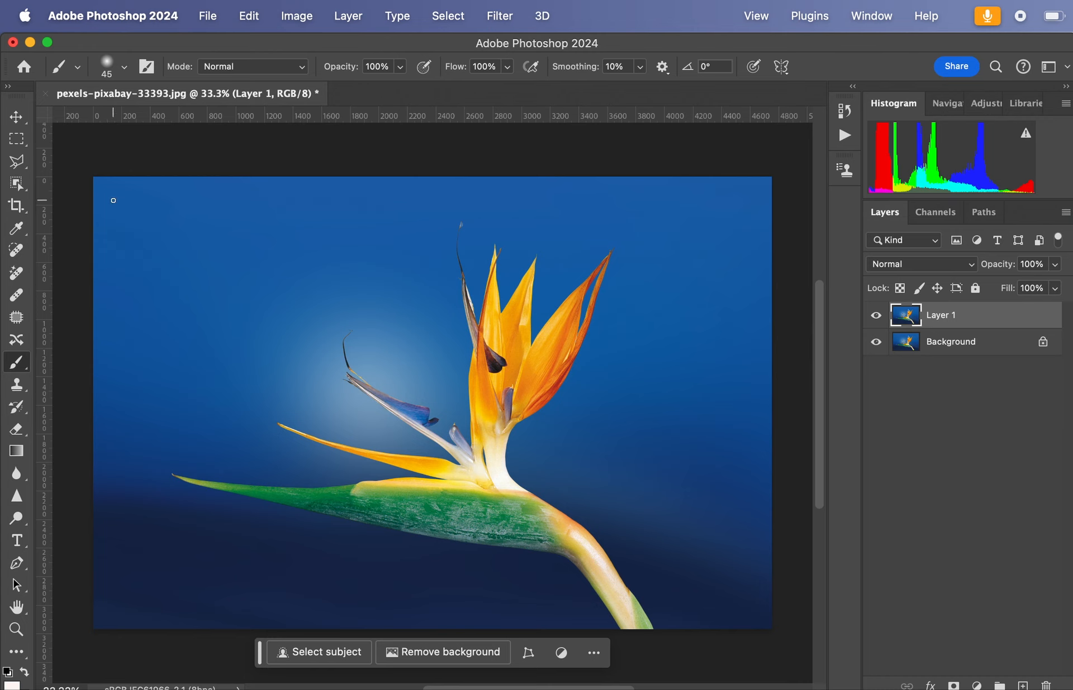
left_click(21, 184)
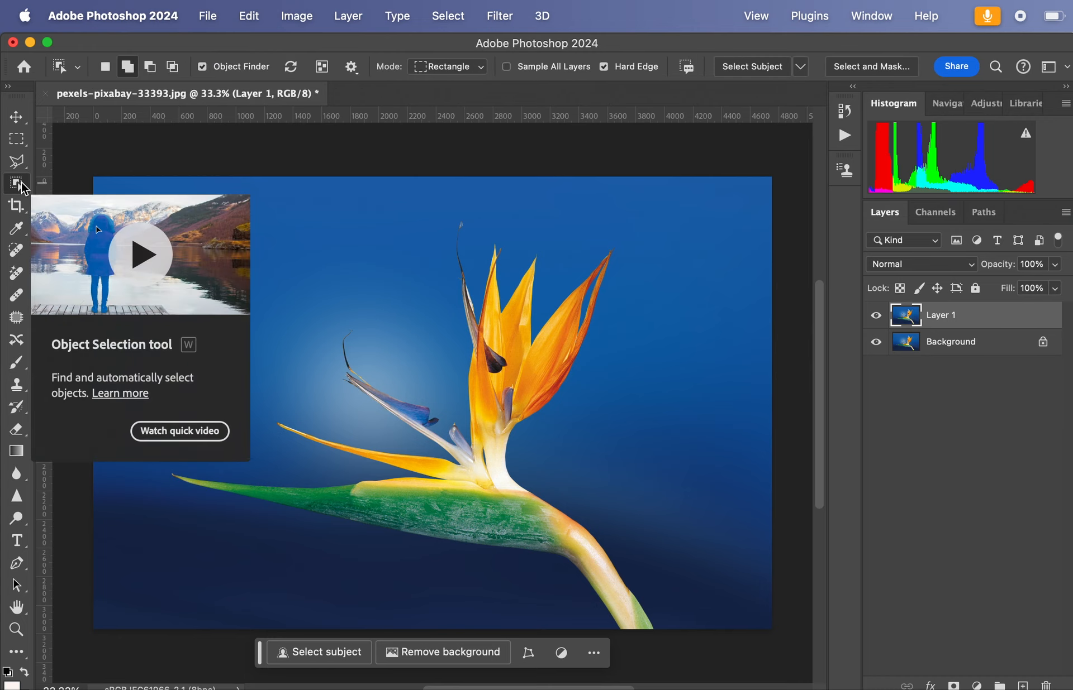
left_click(22, 185)
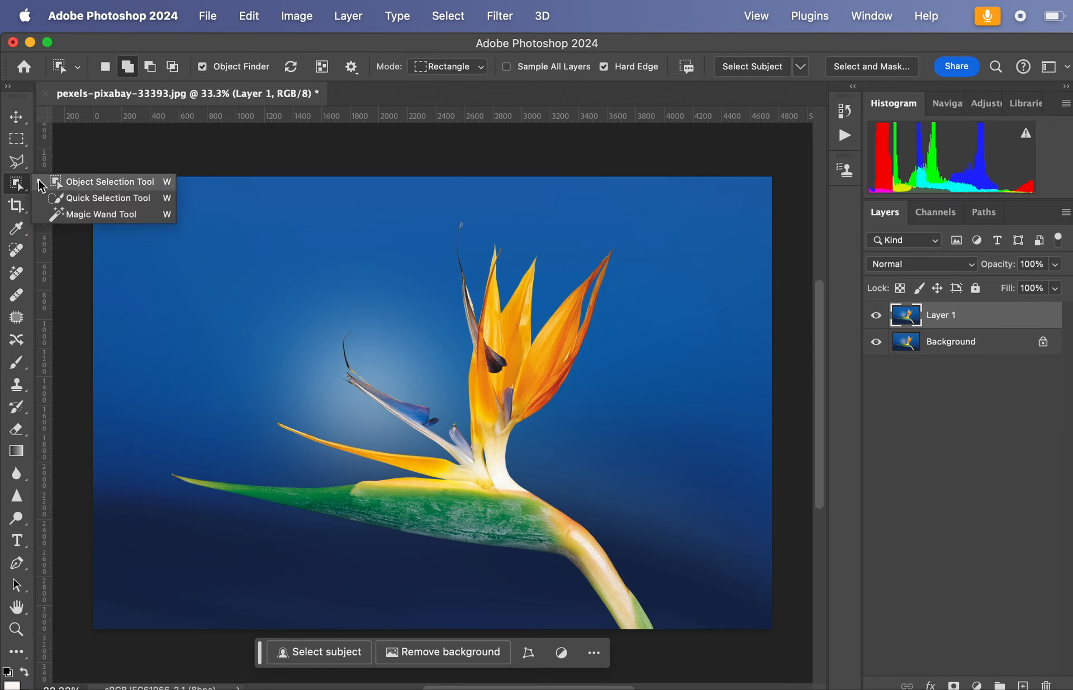
left_click(82, 185)
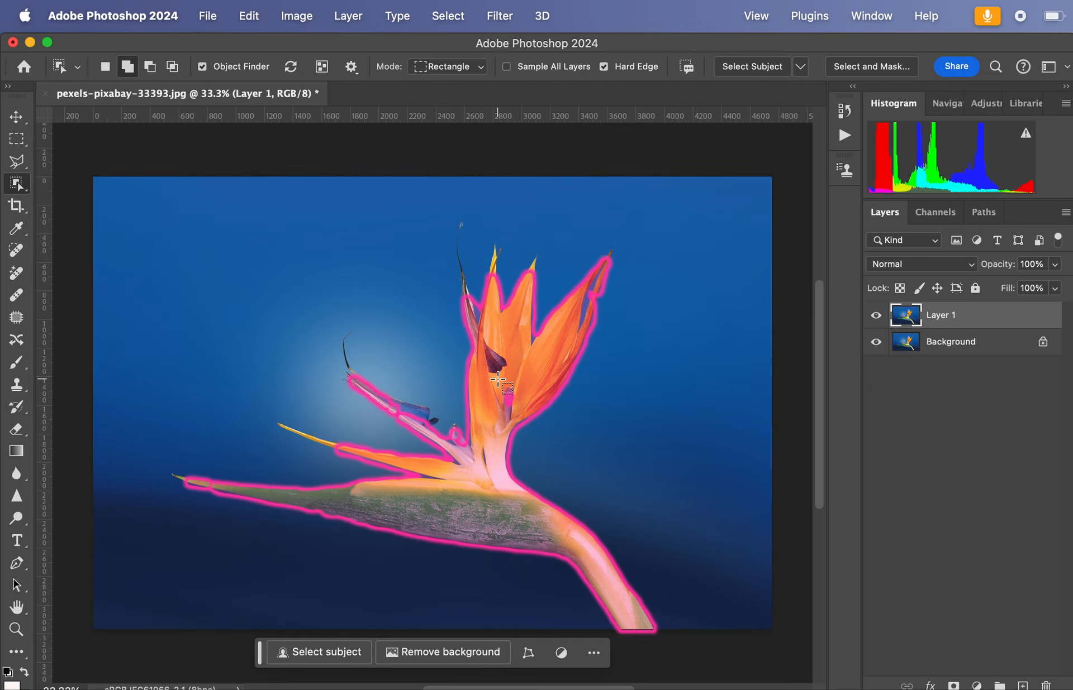
left_click(498, 379)
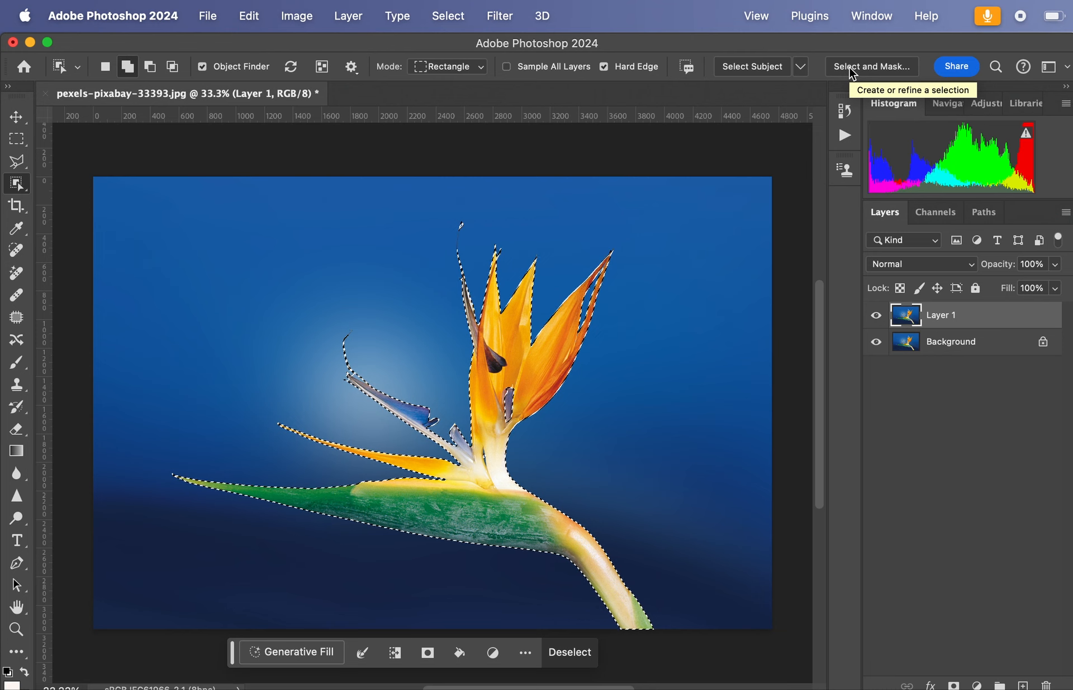
- Refine the flower selection in Select and Mask with Shift Edge -19%, output to New Layer with Layer Mask
left_click(849, 68)
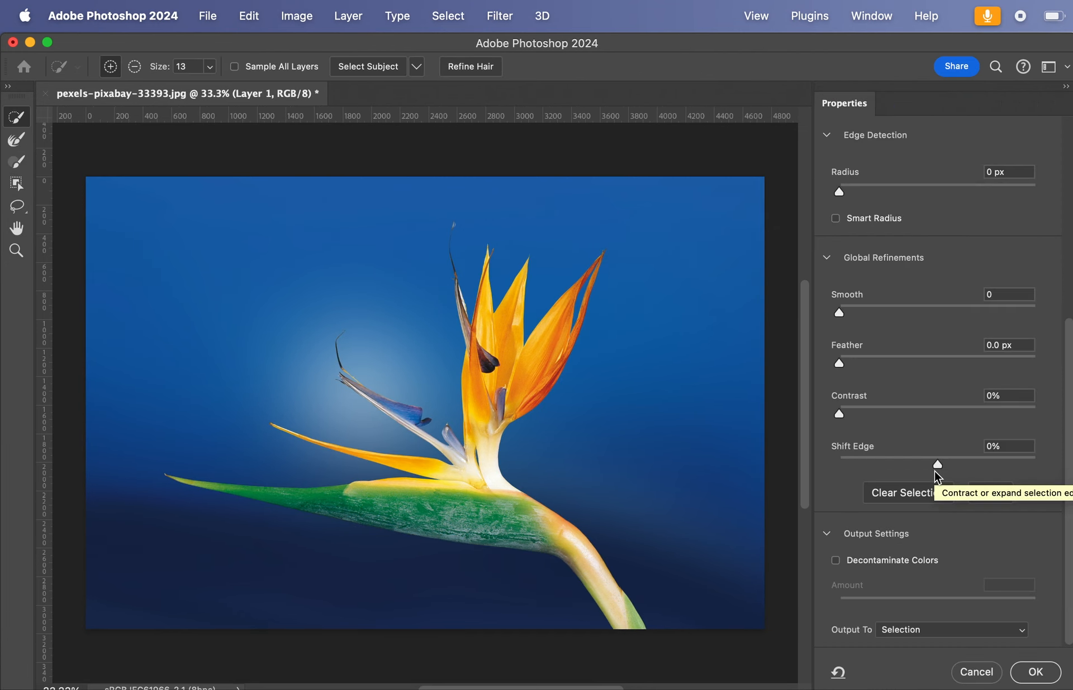
left_click(916, 629)
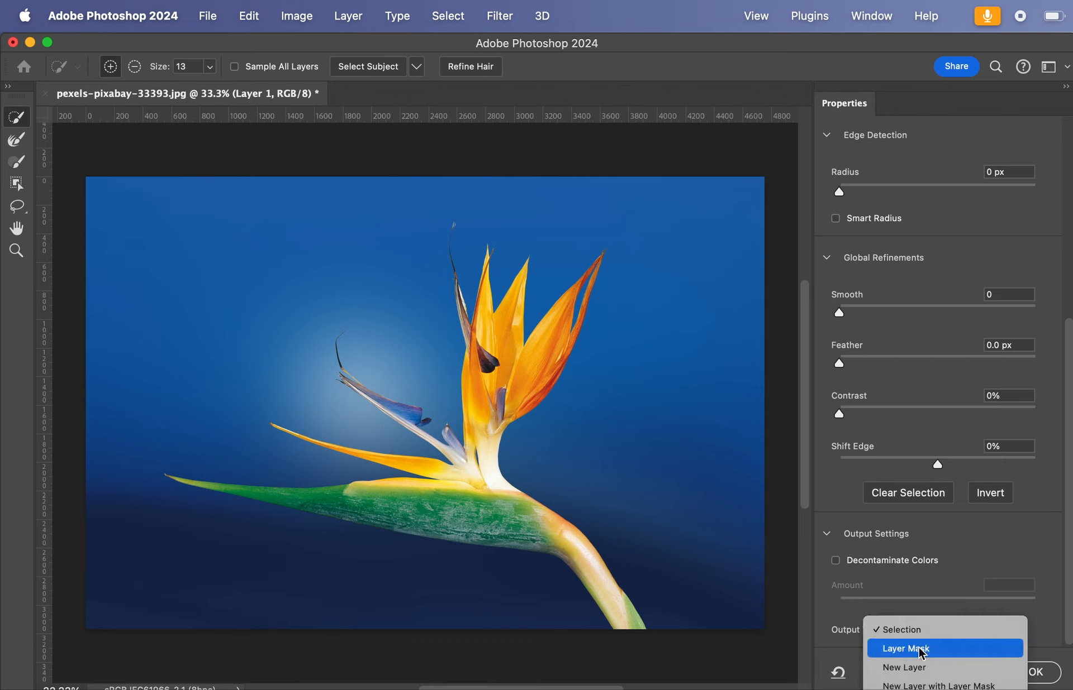
left_click(922, 686)
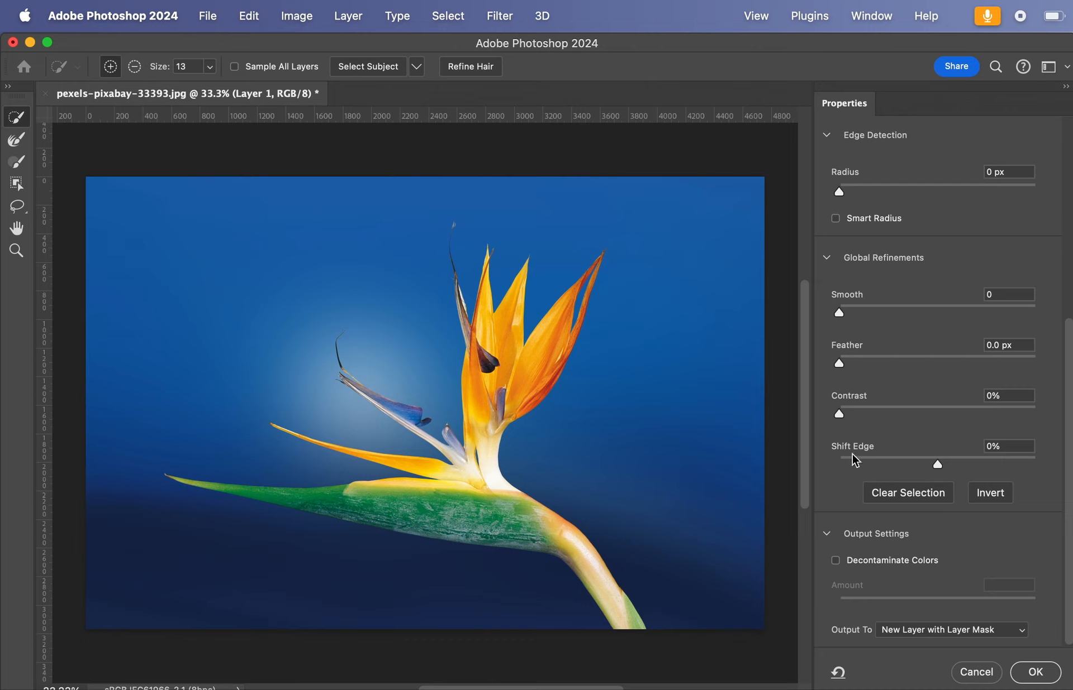
left_click(919, 464)
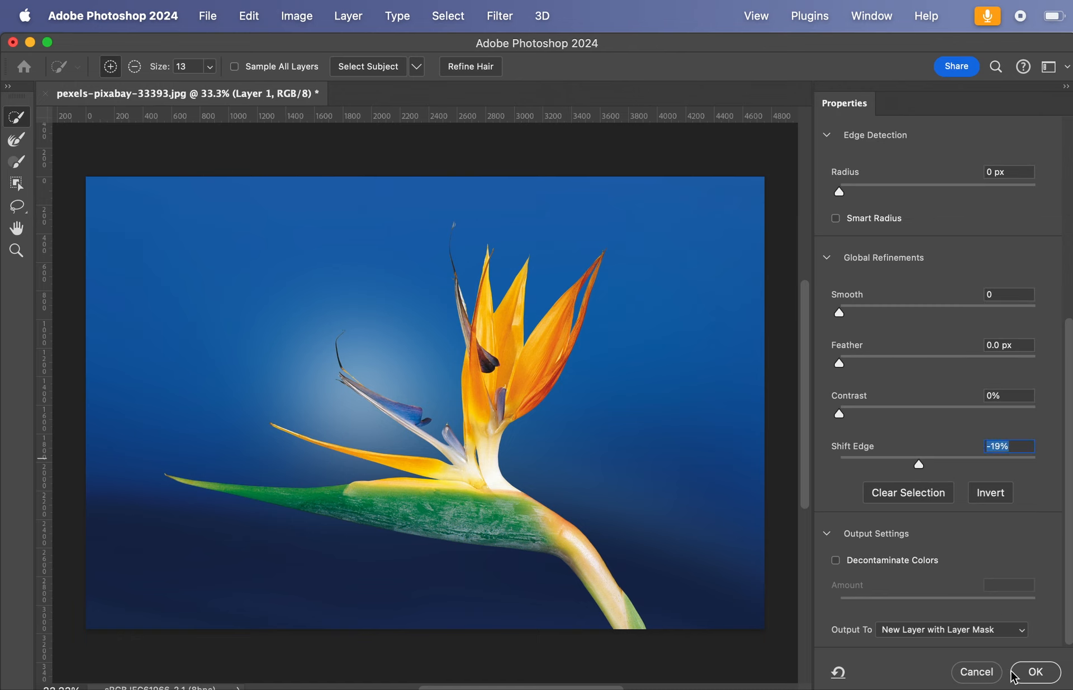
left_click(1034, 675)
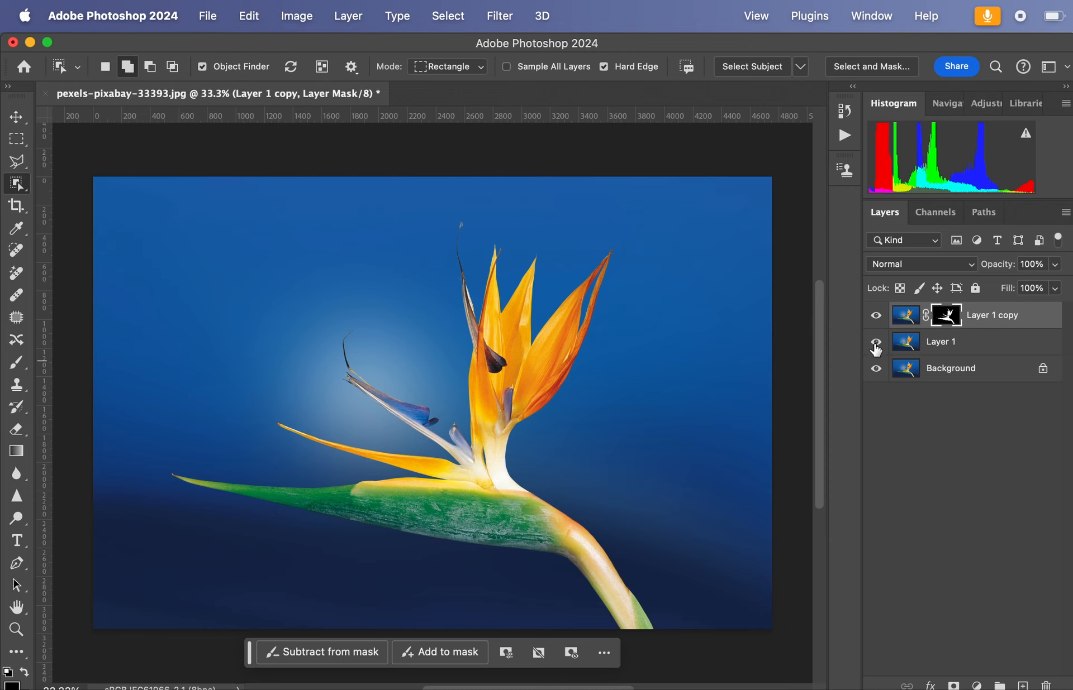
- Hide Layer 1 and Background to isolate the masked flower, and delete Layer 1
left_click_drag(875, 343, 876, 364)
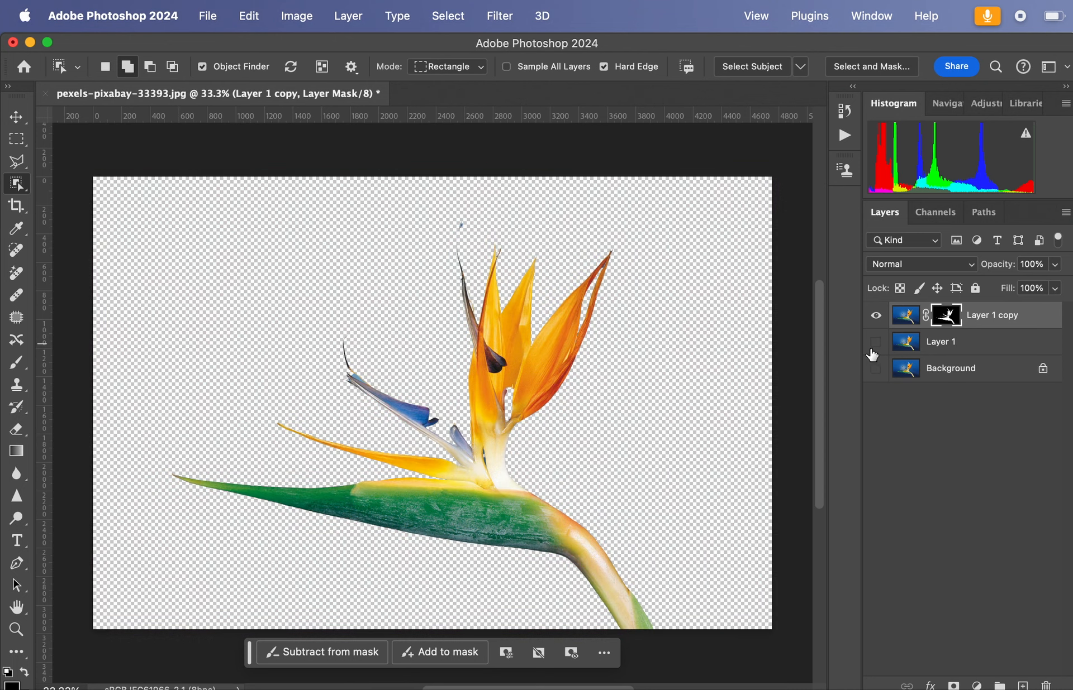
left_click(994, 347)
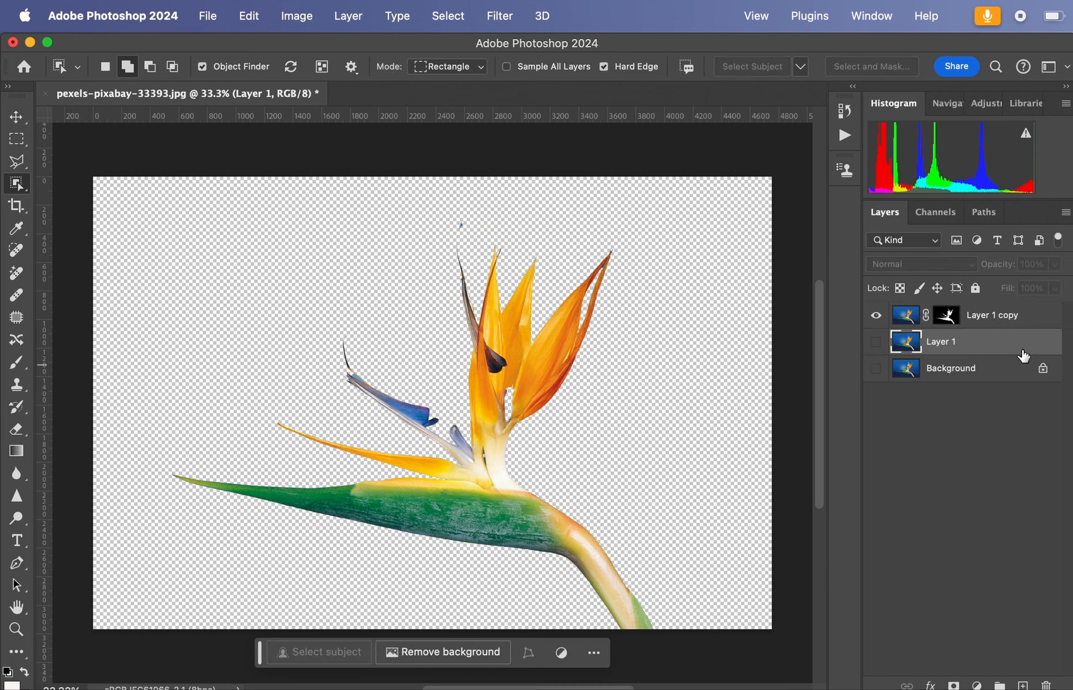
left_click_drag(1027, 349, 1044, 680)
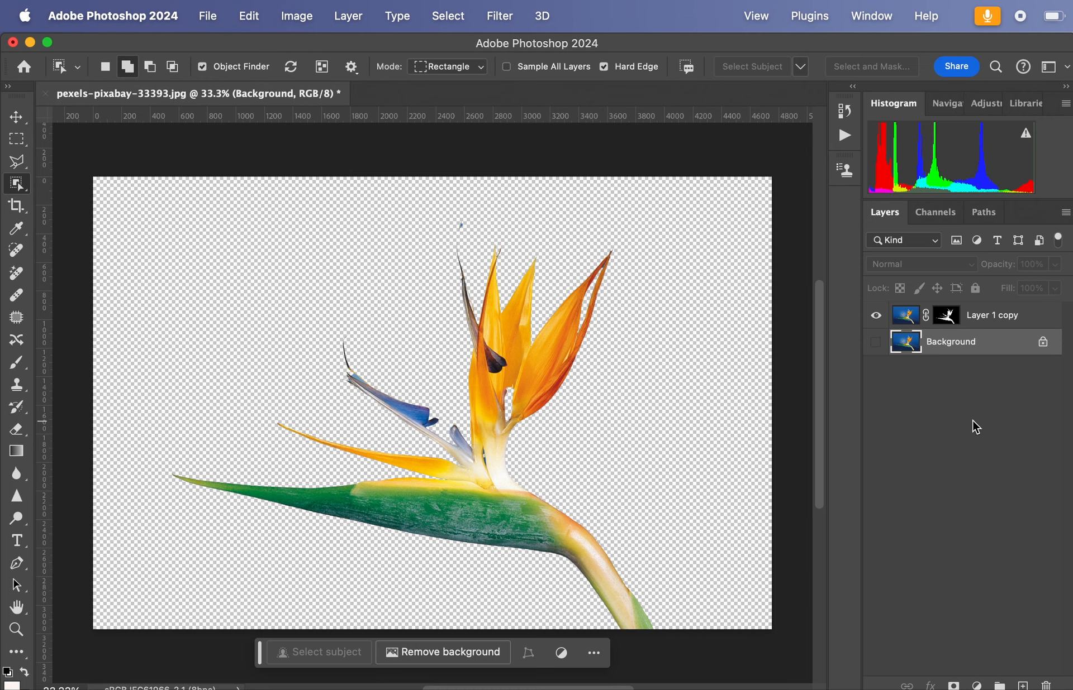
- Add a Solid Color fill layer above Background in yellow #fdce1c, sampled from the flower's petals
left_click(976, 686)
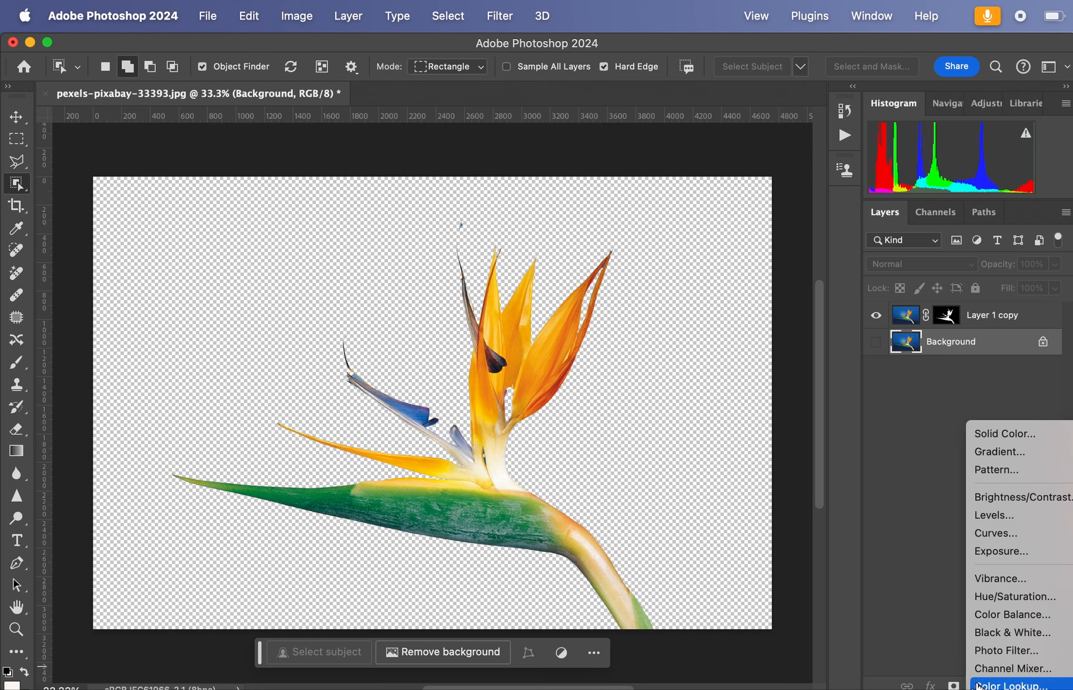
left_click(1000, 432)
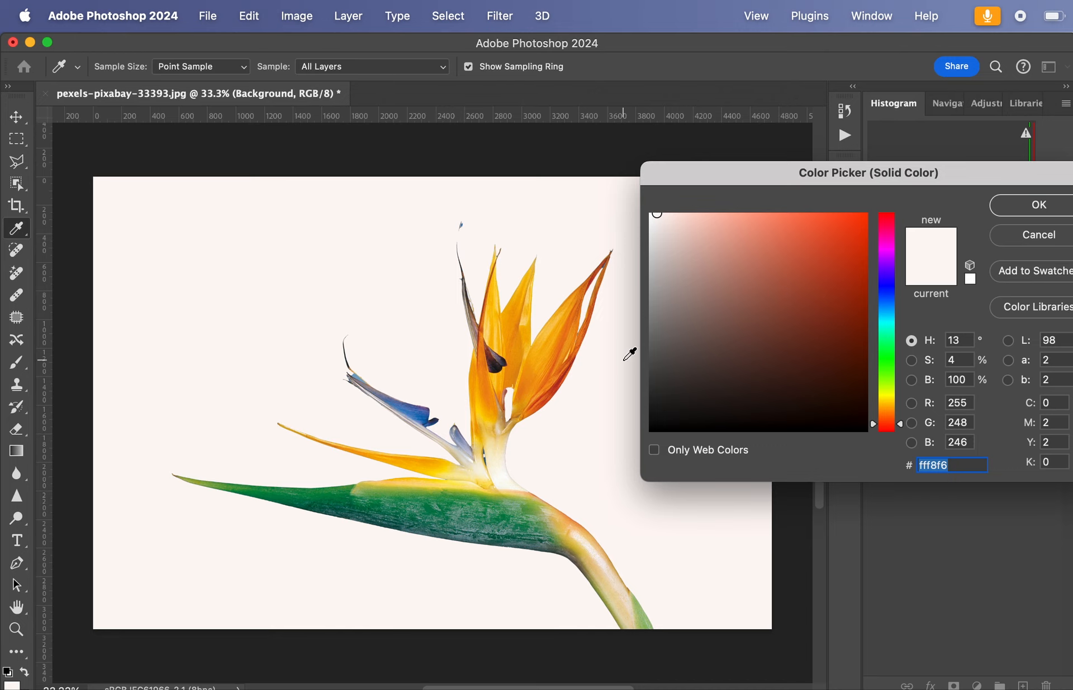
left_click(546, 348)
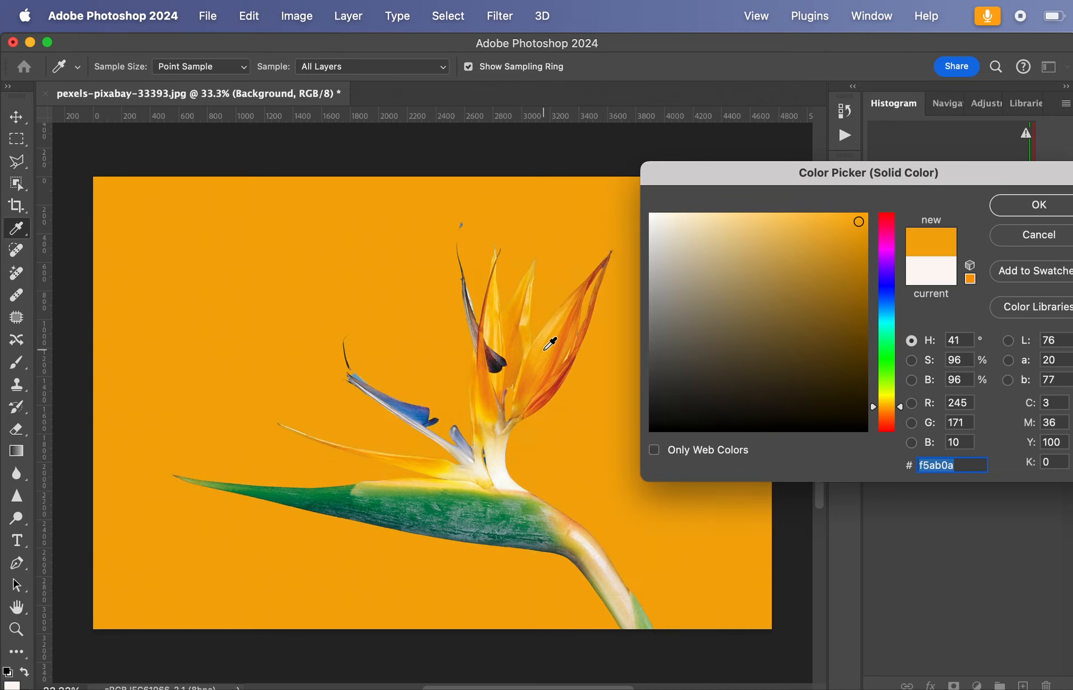
left_click(496, 296)
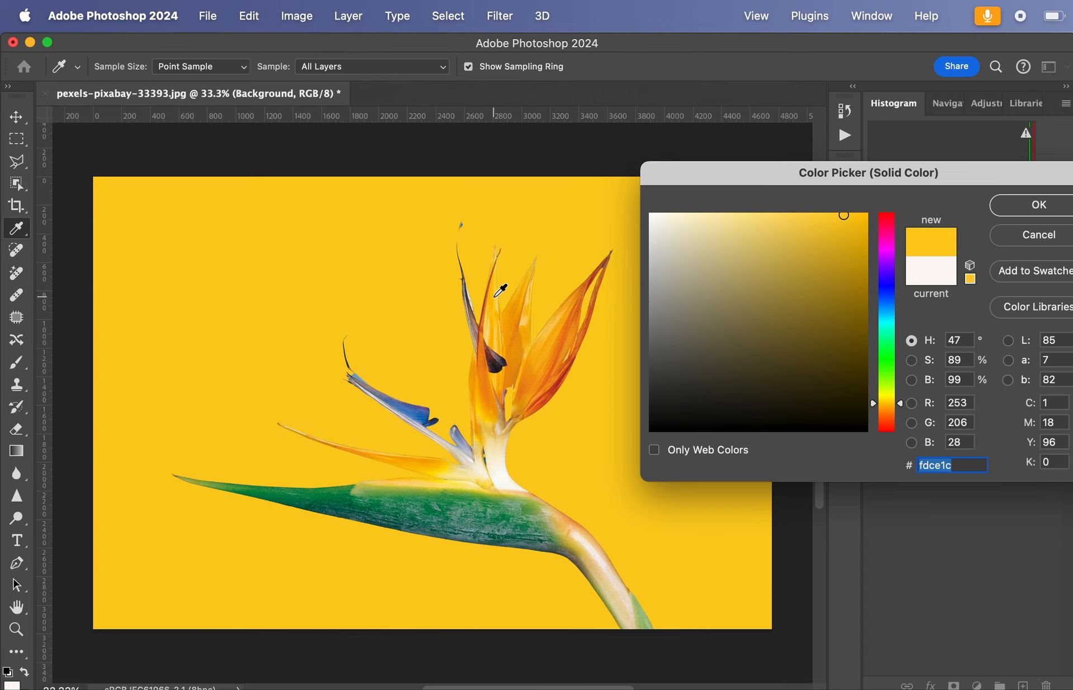
left_click(1035, 209)
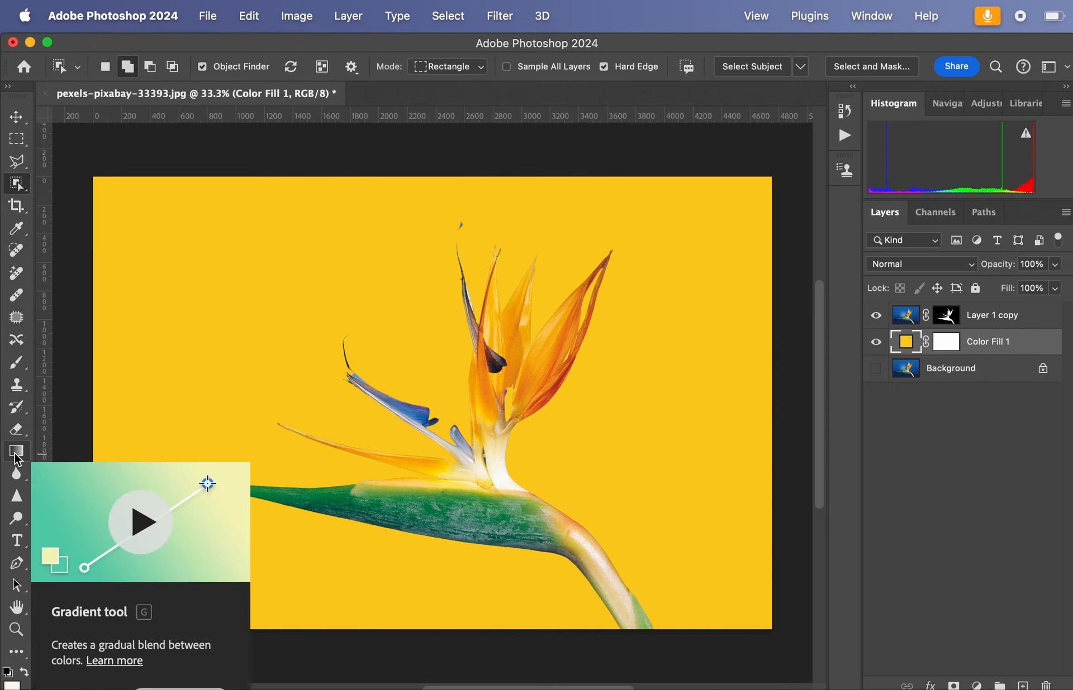
- Set up the Gradient tool for a radial gradient using the white-to-golden-orange preset from the Basics set
left_click(16, 453)
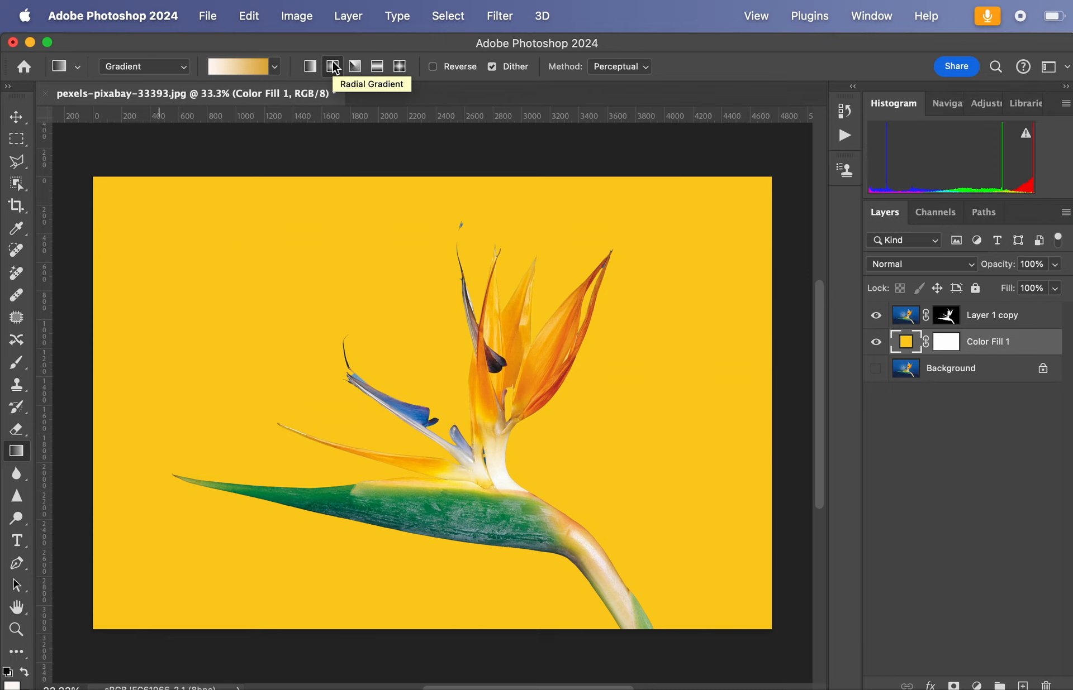
left_click(276, 67)
left_click(149, 99)
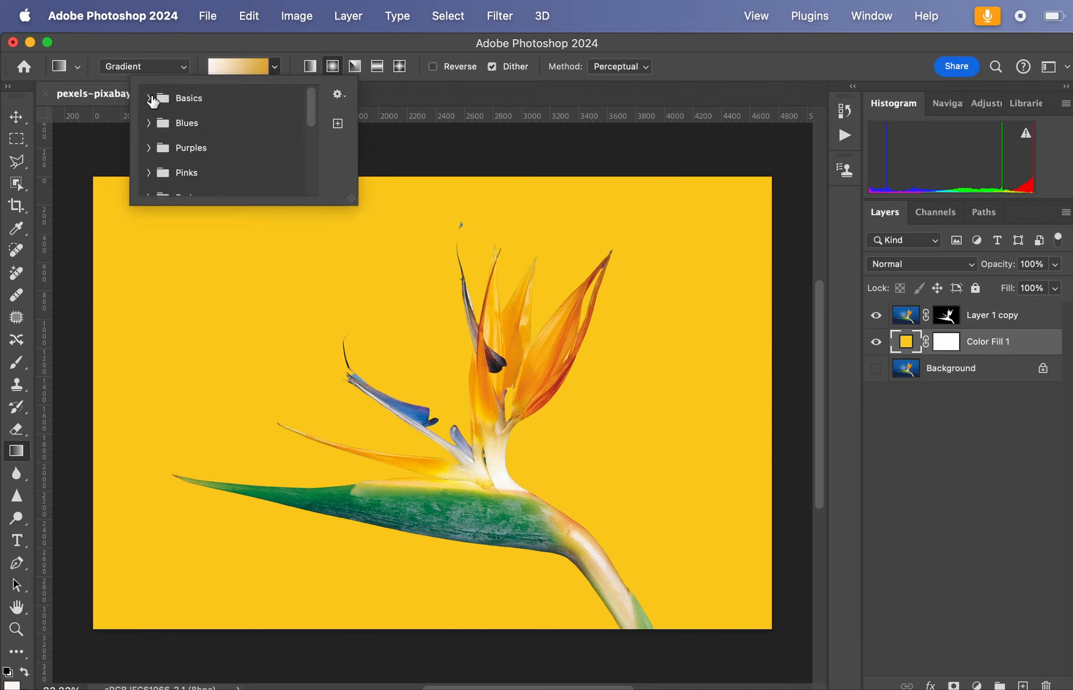
left_click(149, 98)
left_click(175, 130)
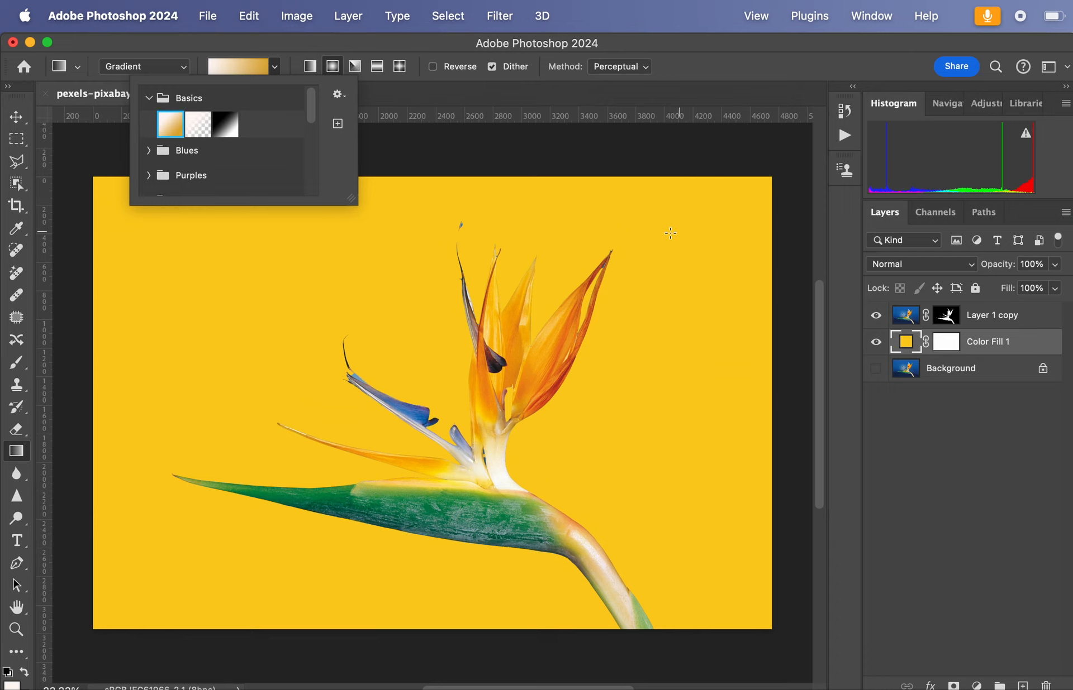
left_click(660, 158)
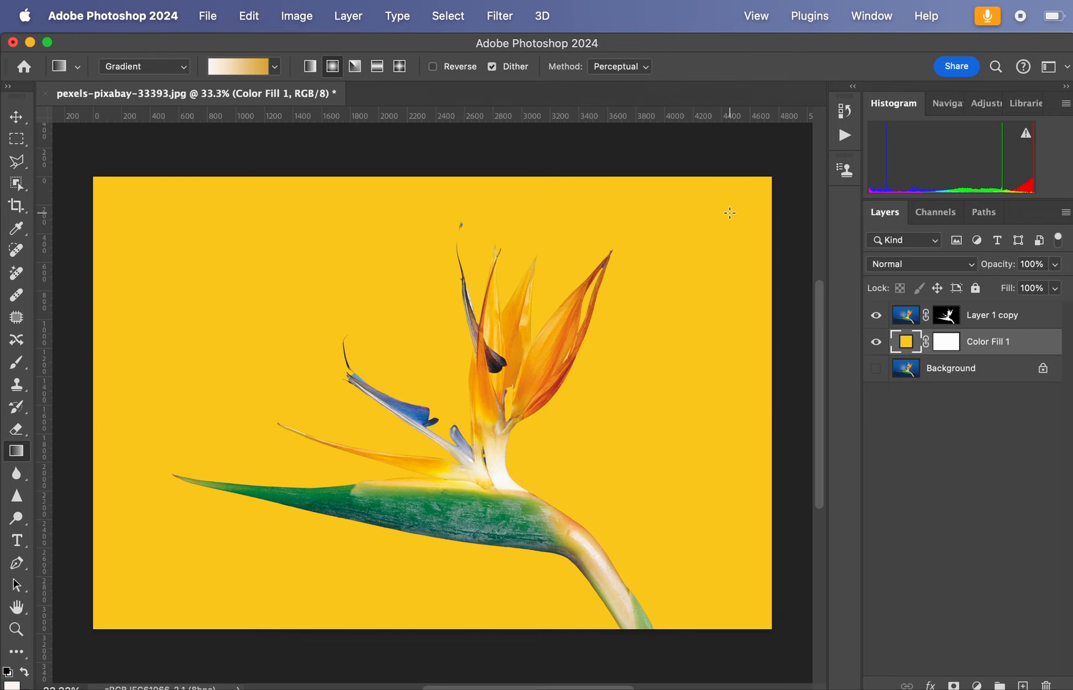
- Draw the radial gradient from the image's upper right toward its lower left, and reposition its center and outer end
left_click_drag(729, 213, 338, 509)
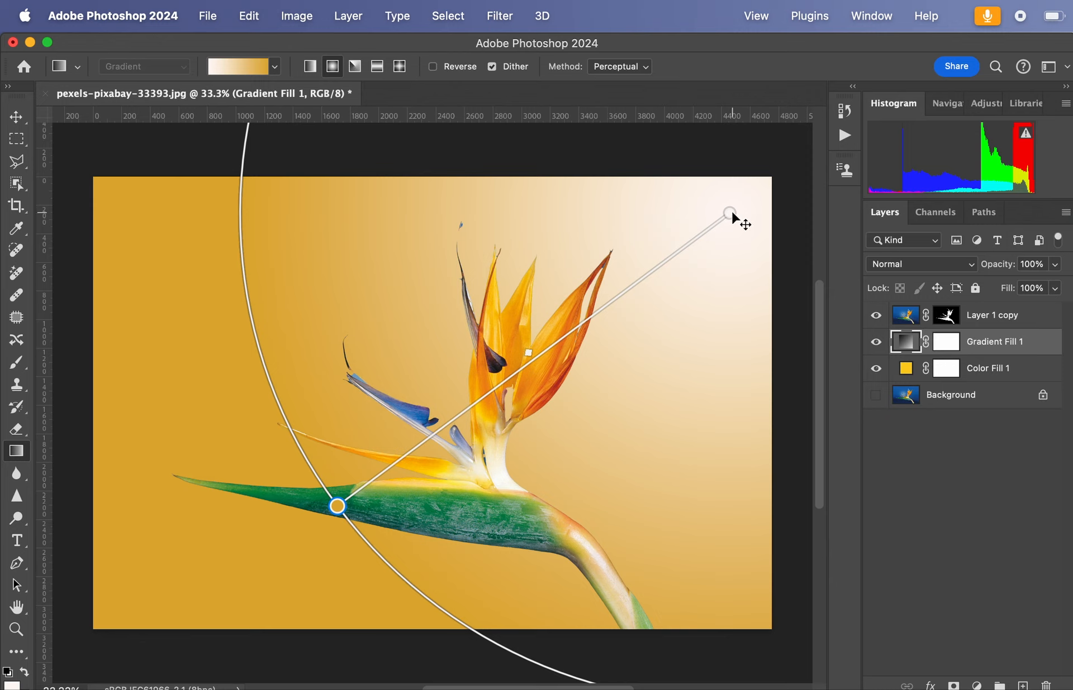
left_click_drag(733, 214, 756, 259)
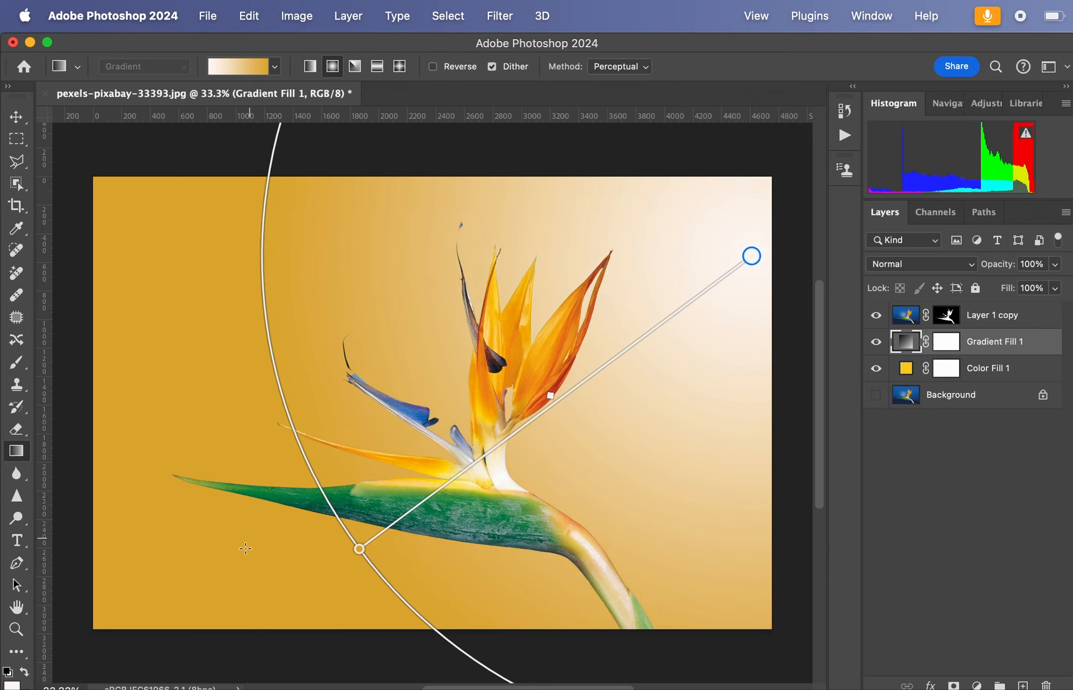
left_click_drag(359, 549, 261, 500)
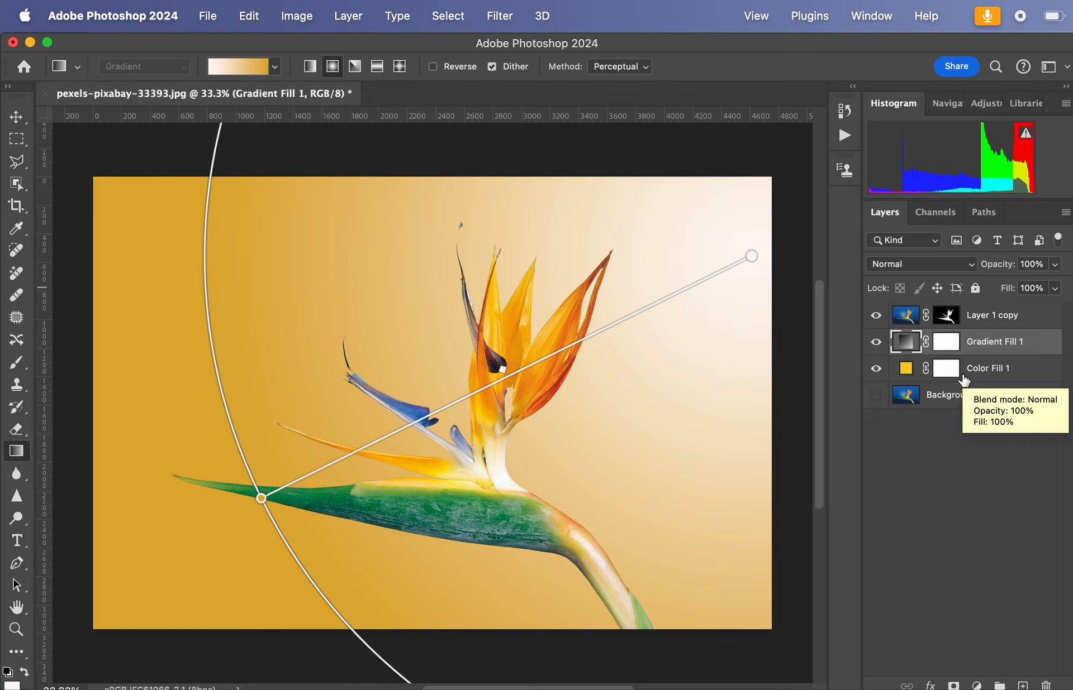
- Check the image with Color Fill 1 hidden and shown, and delete that fill layer
left_click(875, 369)
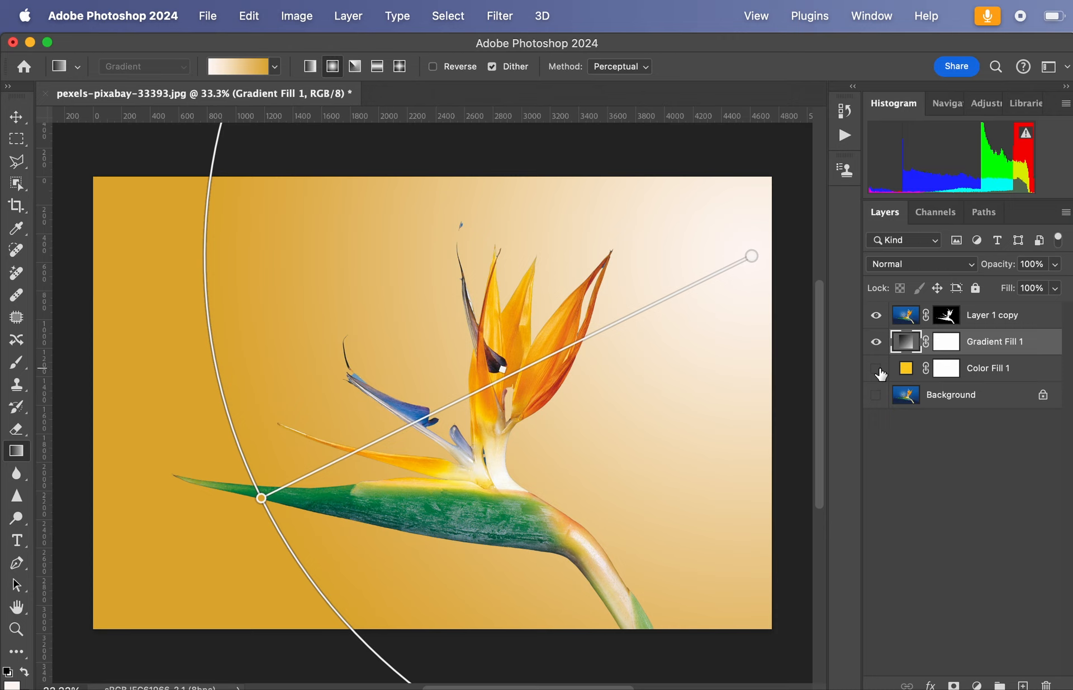
left_click(875, 369)
left_click(1034, 371)
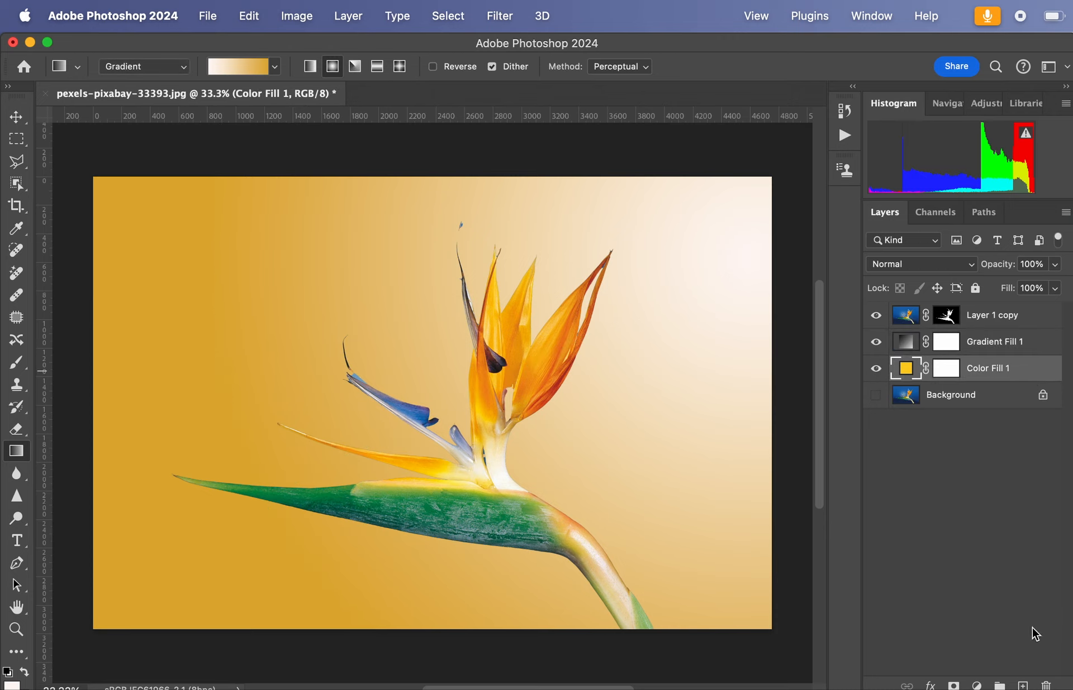
left_click(1046, 686)
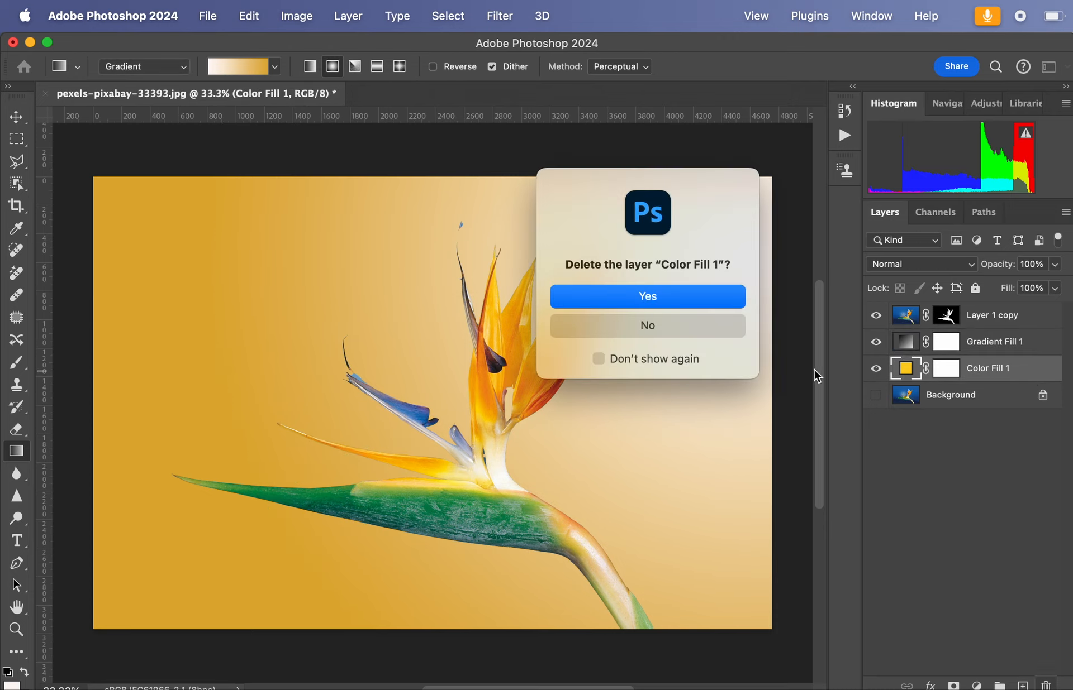
left_click(715, 296)
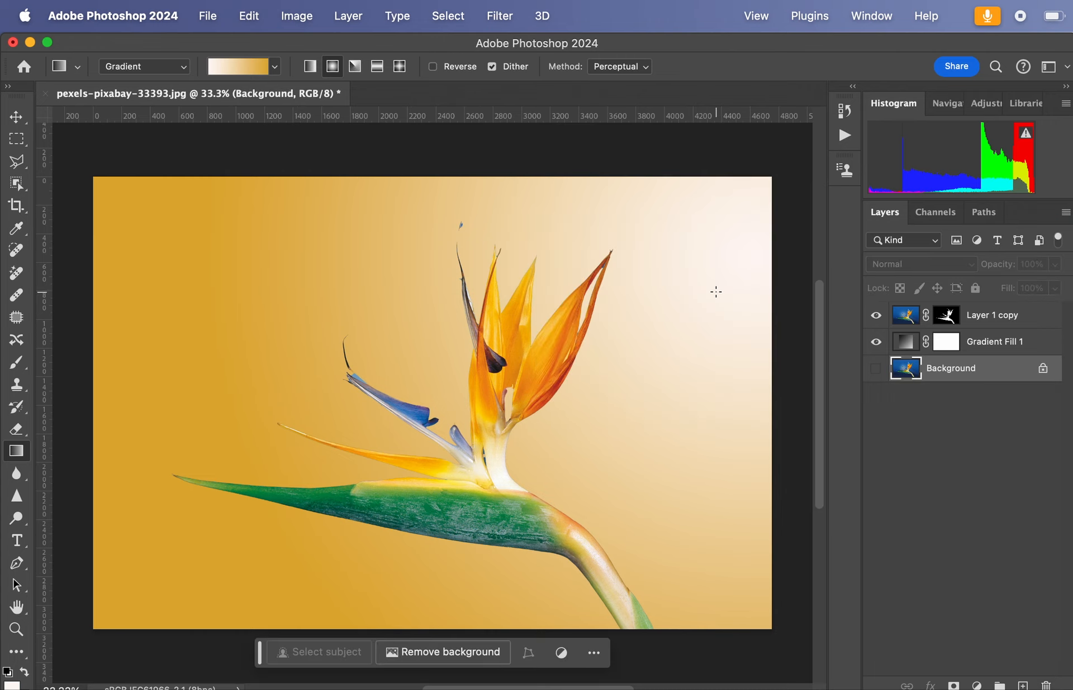